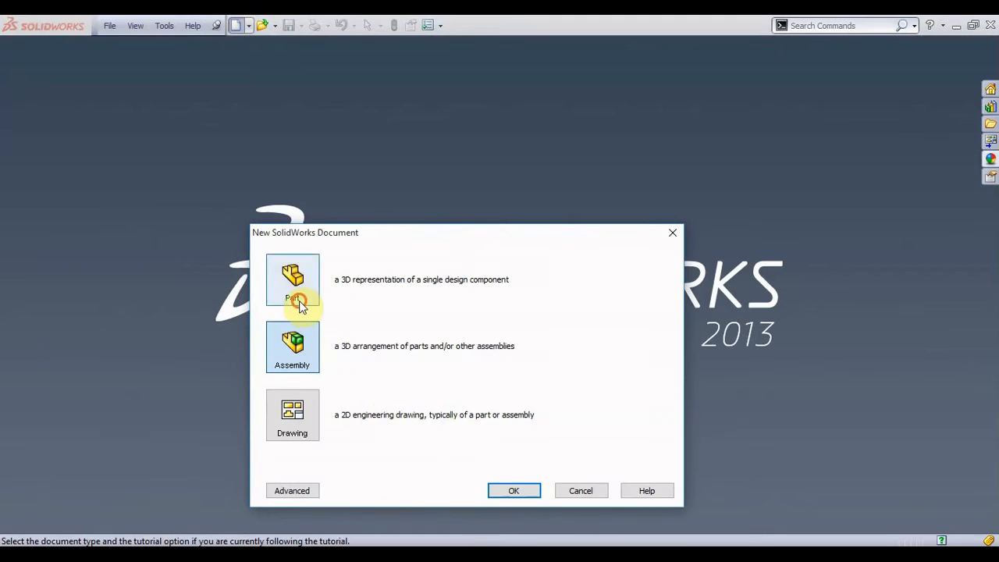
Step: Create a new part document and start a sketch on the Top Plane
left_click(520, 497)
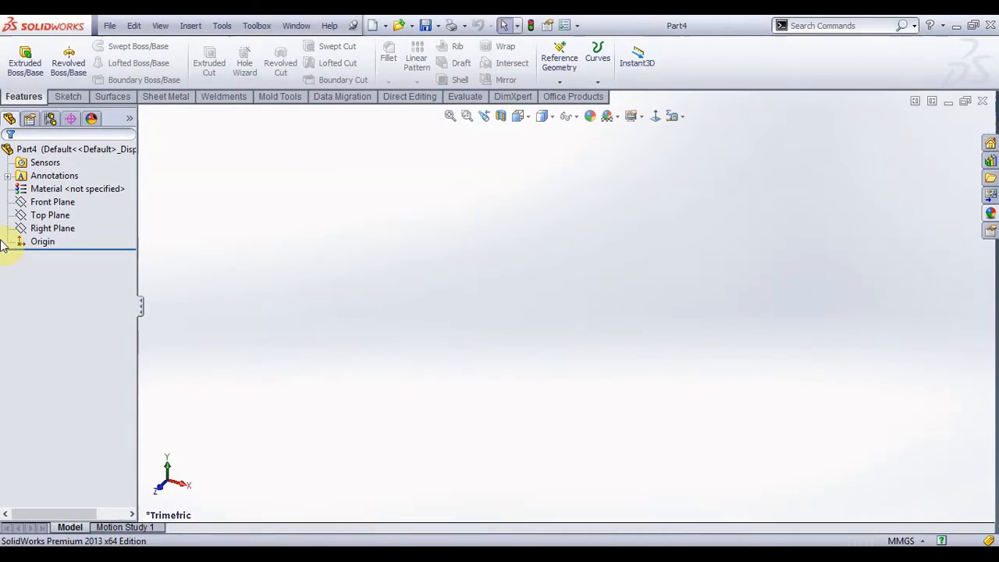
left_click(42, 228)
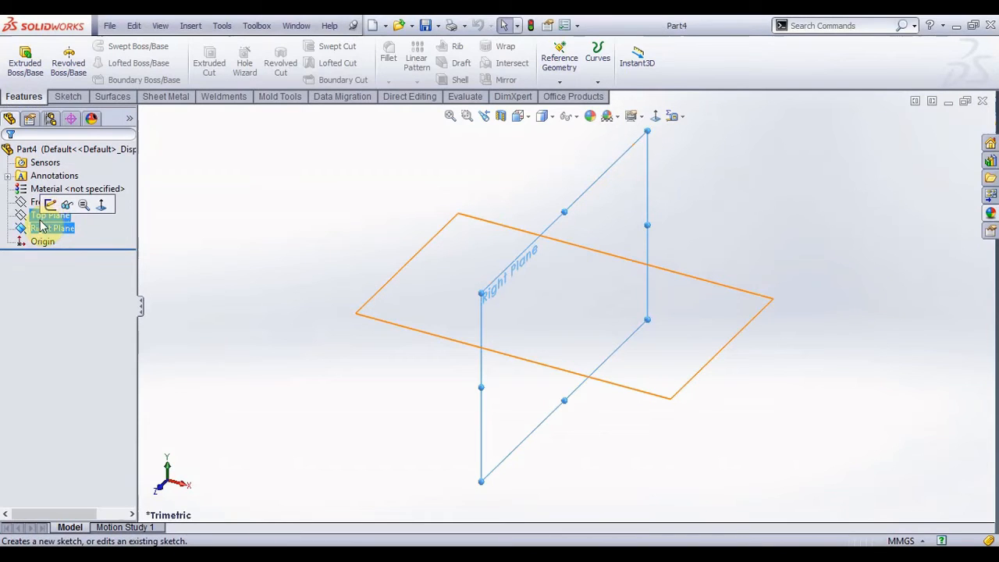
left_click(45, 218)
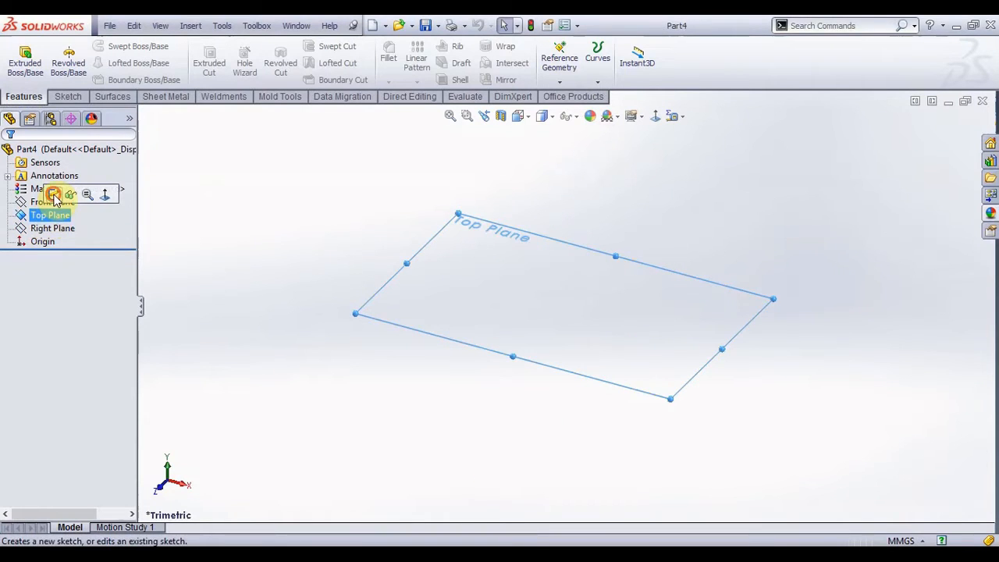
left_click(50, 195)
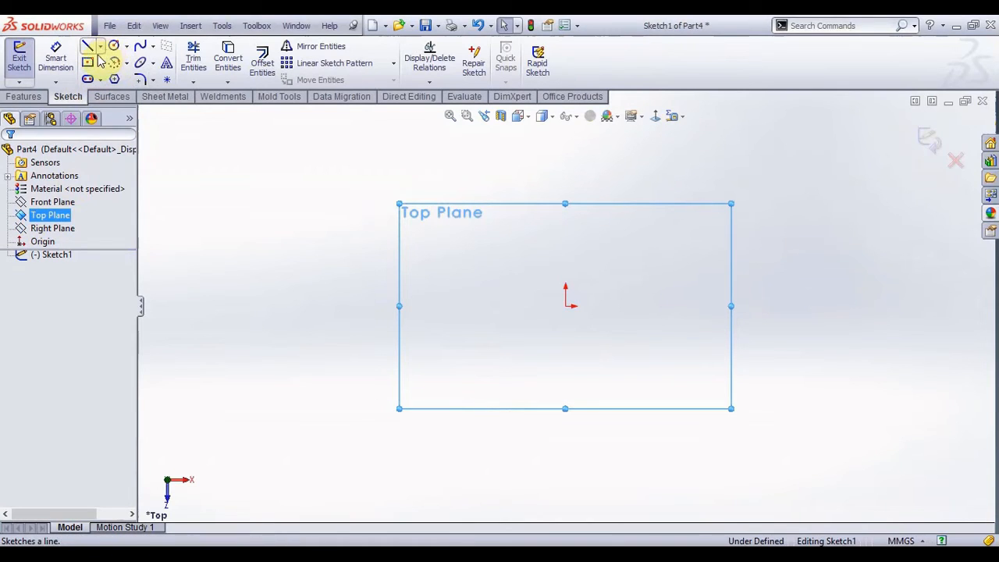
Step: Draw a vertical line upward from the origin and set its length to 150 mm
left_click(87, 46)
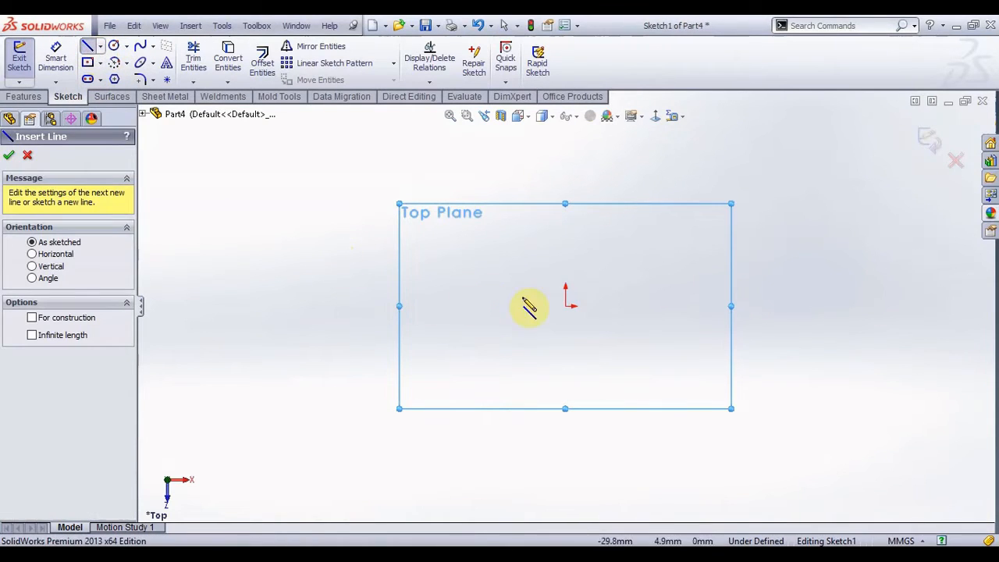
scroll(574, 302, "up", 3)
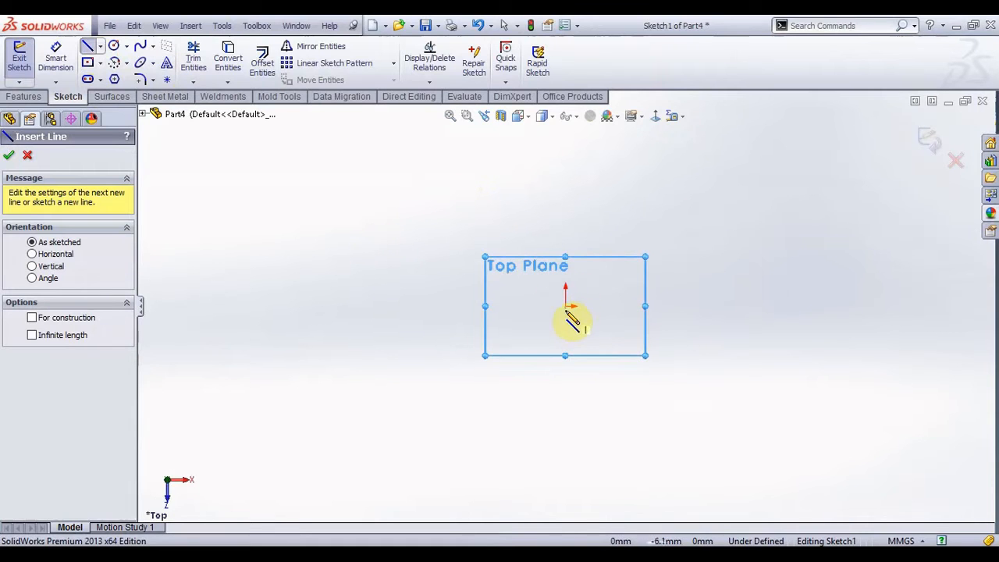
left_click(566, 306)
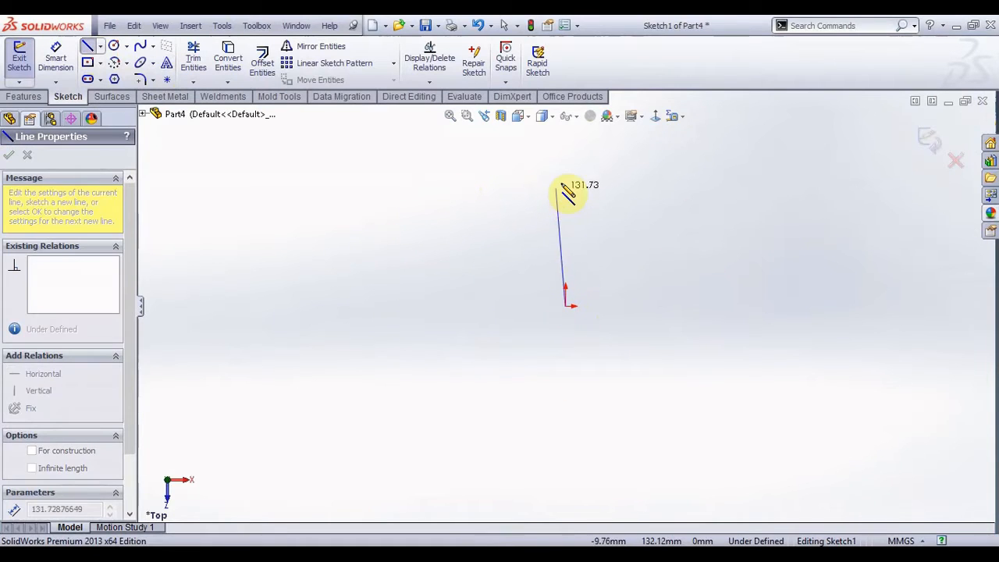
left_click(565, 177)
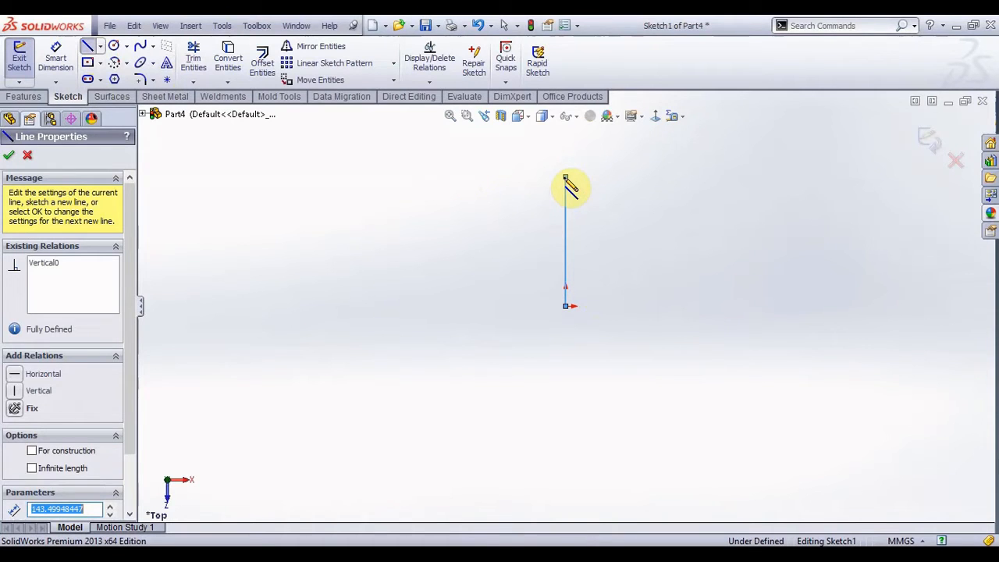
type("1")
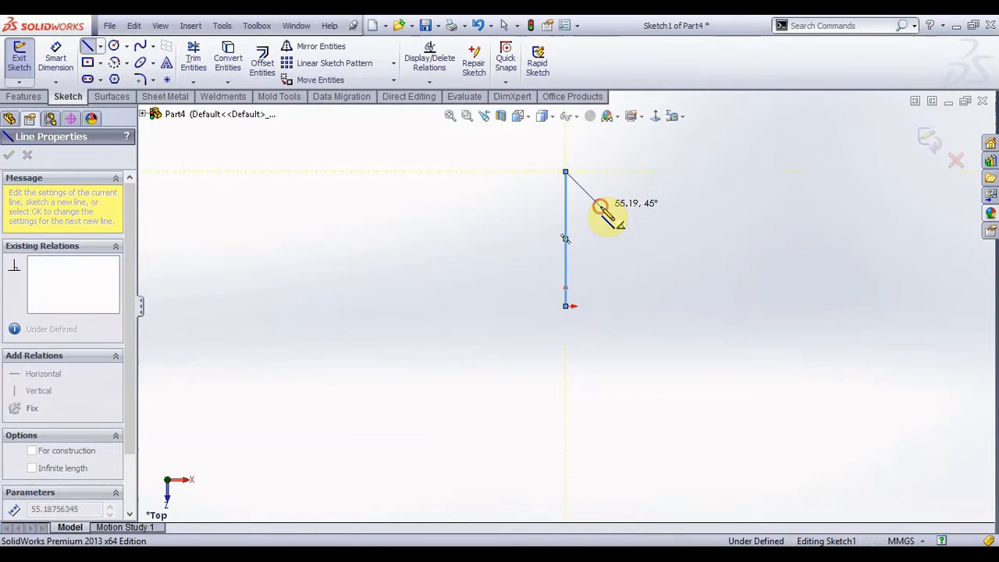
Step: Complete the closed line profile with a 45° slope about 55 mm long, a vertical side, a small outward rectangular notch and a base back to the origin
left_click(599, 206)
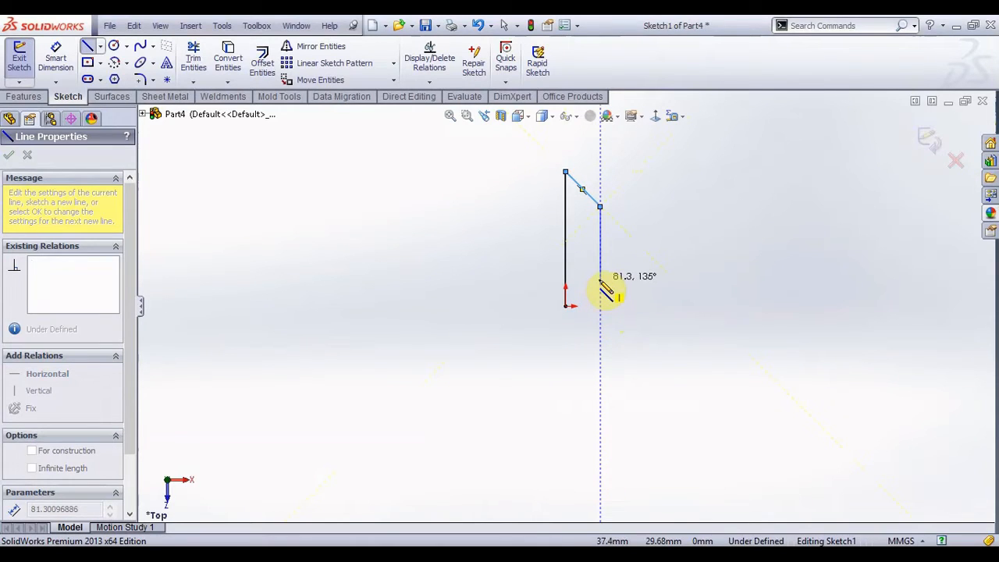
left_click(599, 279)
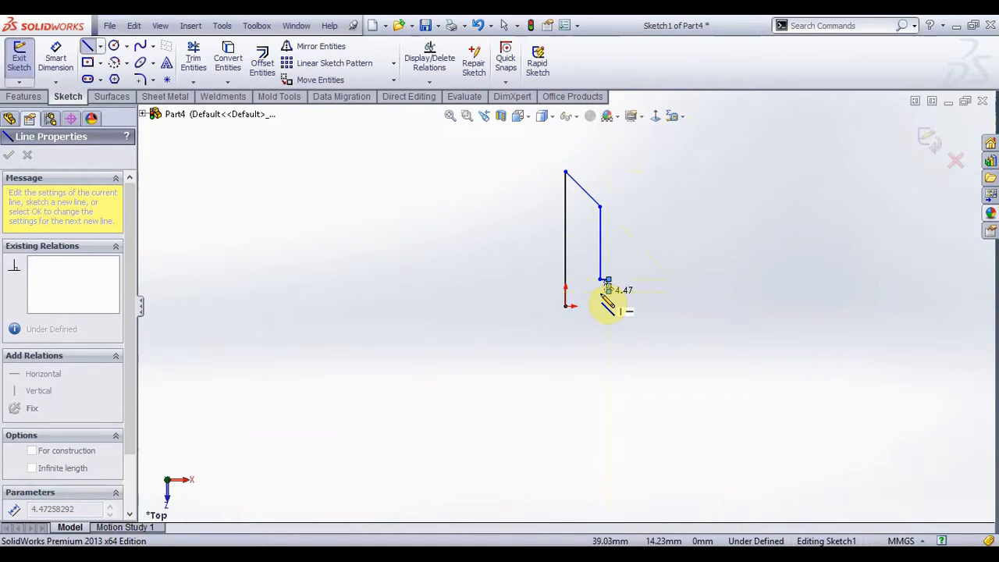
left_click(564, 305)
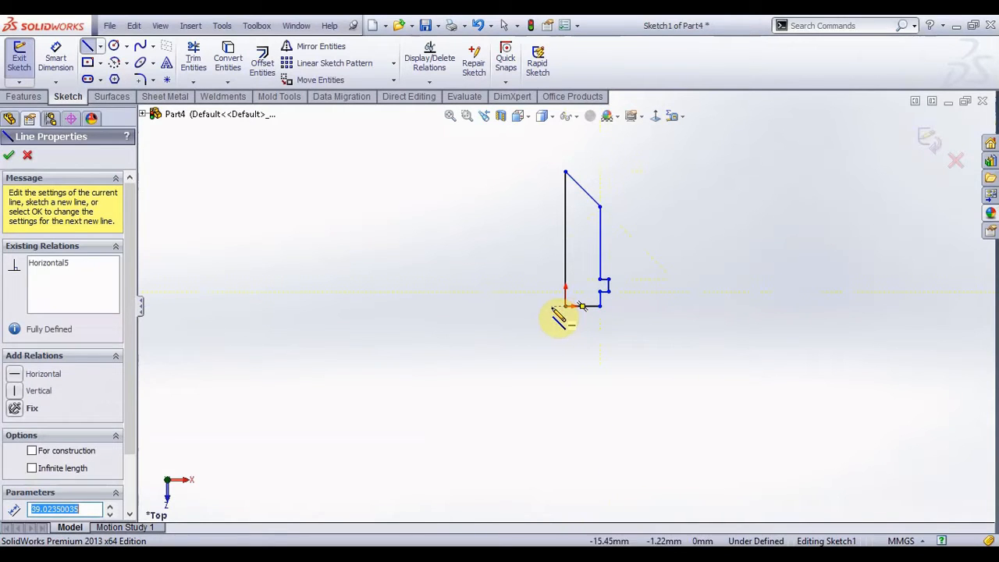
key("Escape")
key("Escape")
scroll(566, 309, "up", 6)
scroll(595, 273, "down", 7)
scroll(599, 238, "down", 4)
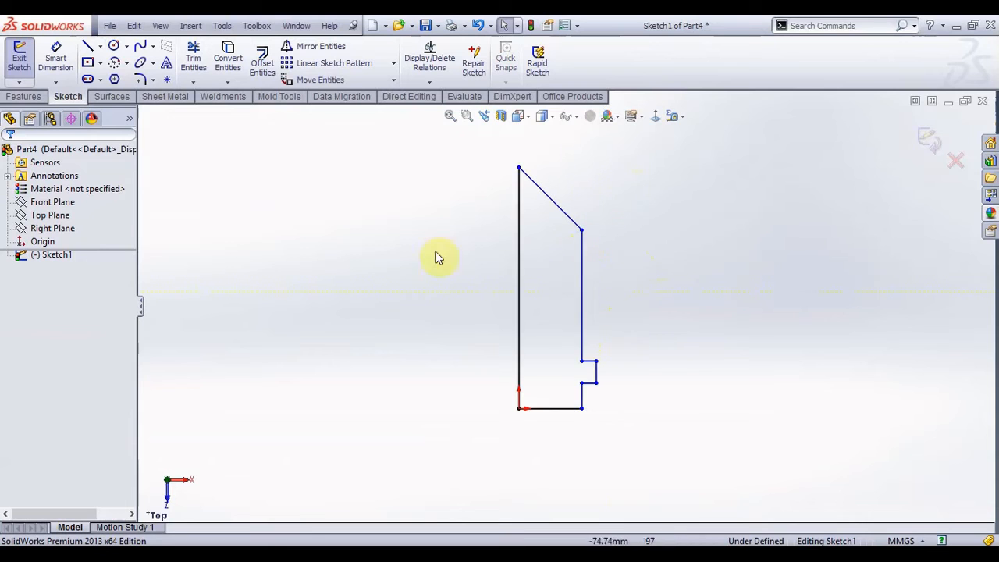
Step: Dimension the long vertical line that starts at the origin to 250 mm
left_click(54, 59)
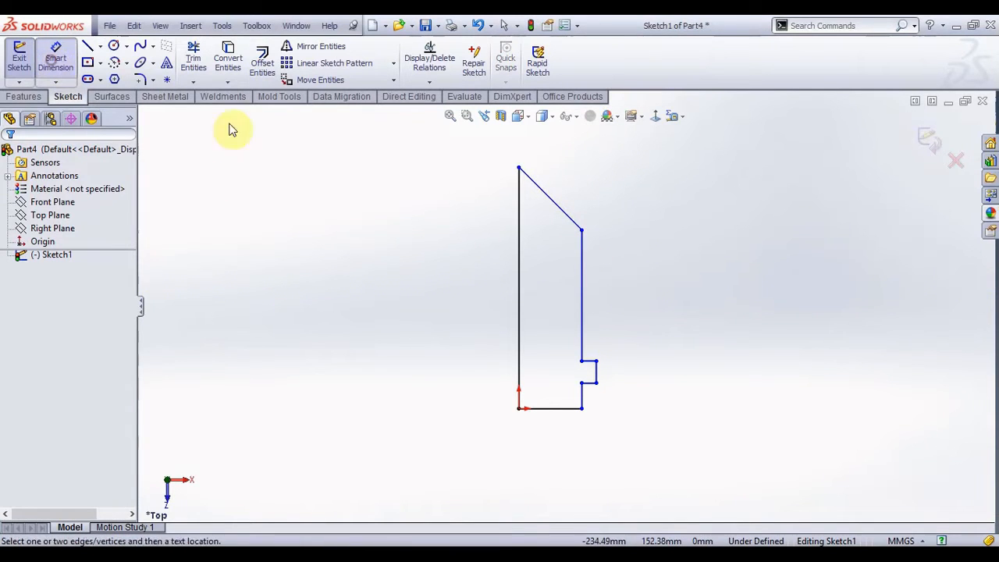
left_click(518, 284)
left_click(499, 283)
type("250")
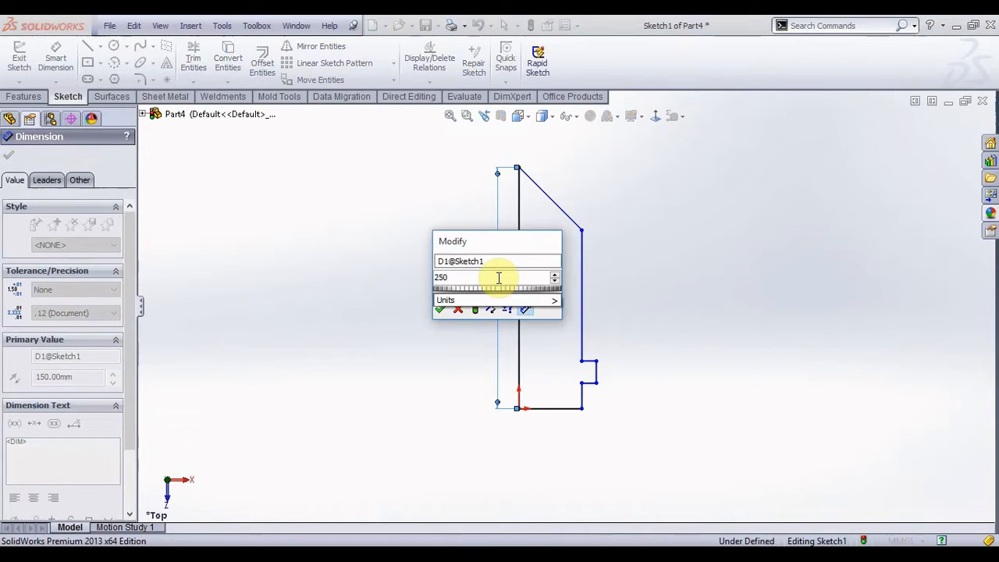
key("Return")
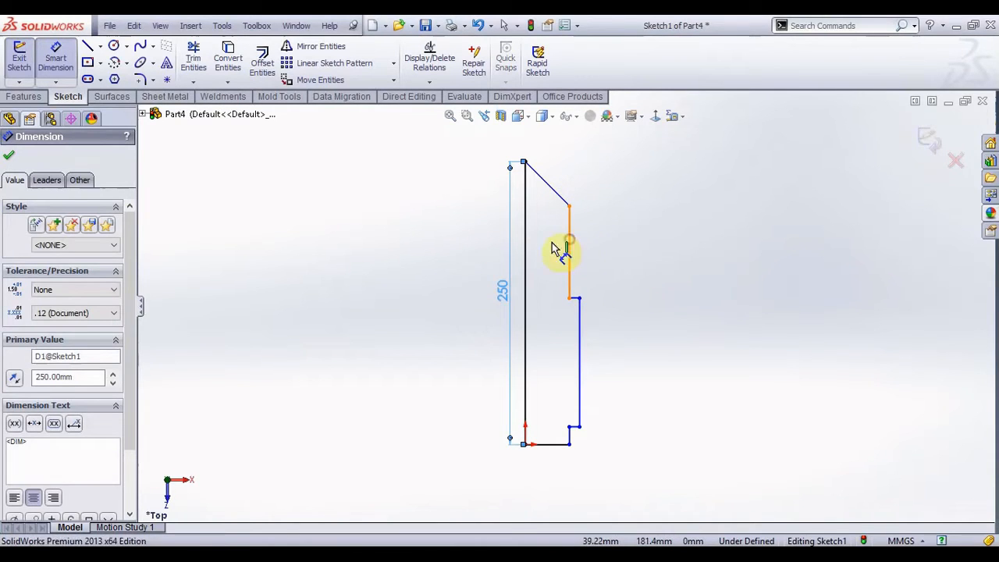
Step: Dimension the distance between the origin's vertical line and the upper opposite vertical side to 50 mm
left_click(570, 246)
left_click(525, 245)
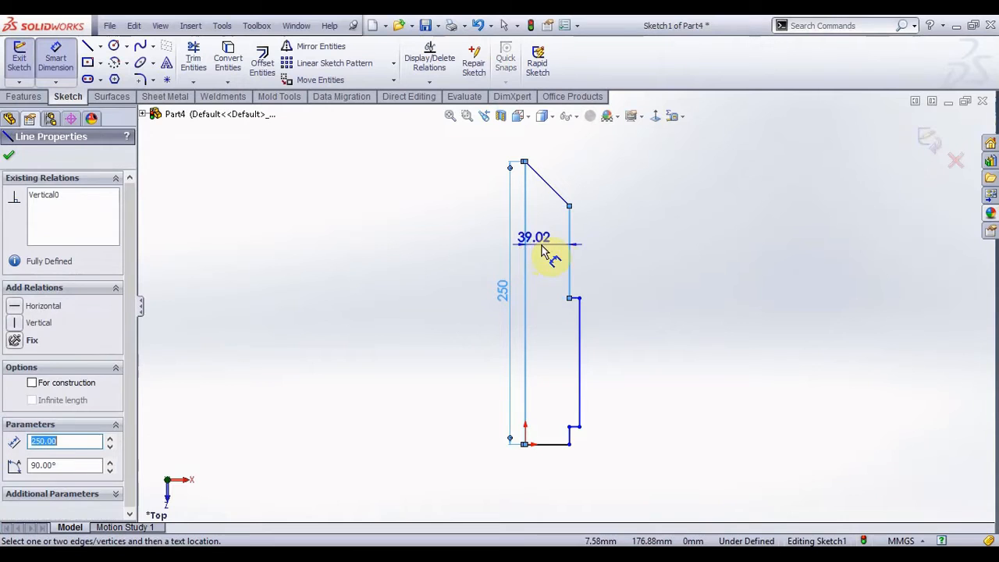
left_click(554, 246)
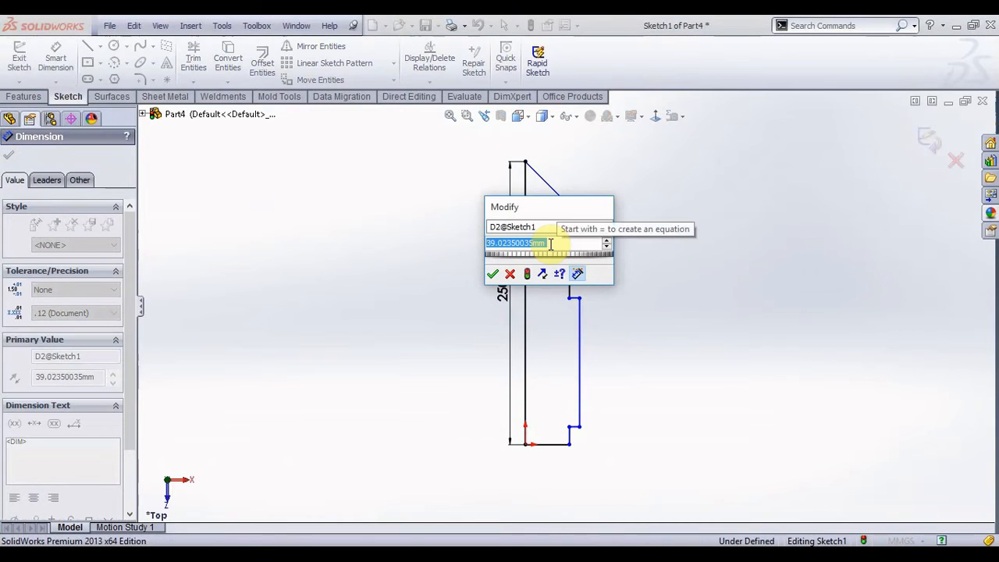
type("50")
key("Return")
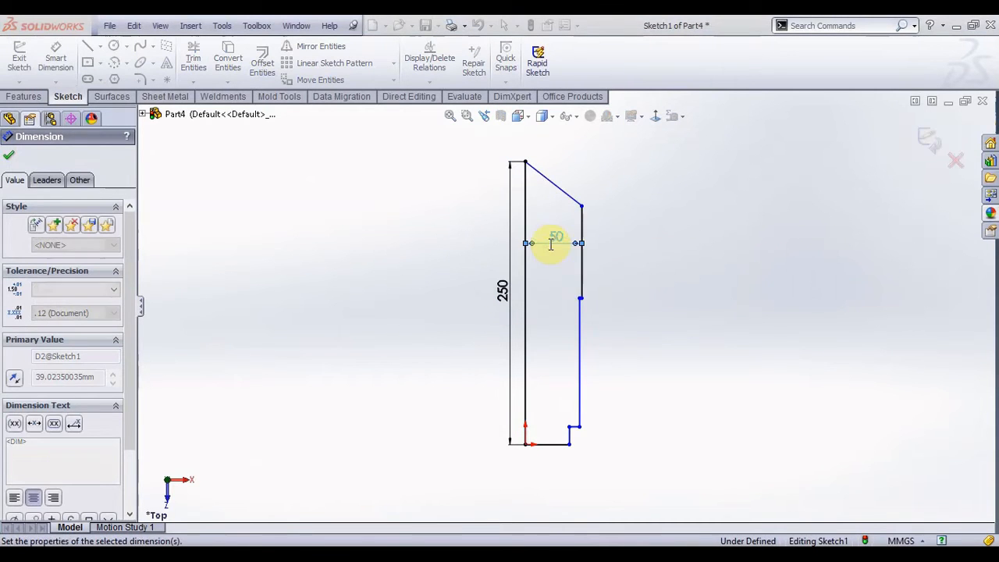
Step: Dimension the distance from the origin's vertical line to the outer vertical edge of the projecting notch to 70 mm
left_click(586, 355)
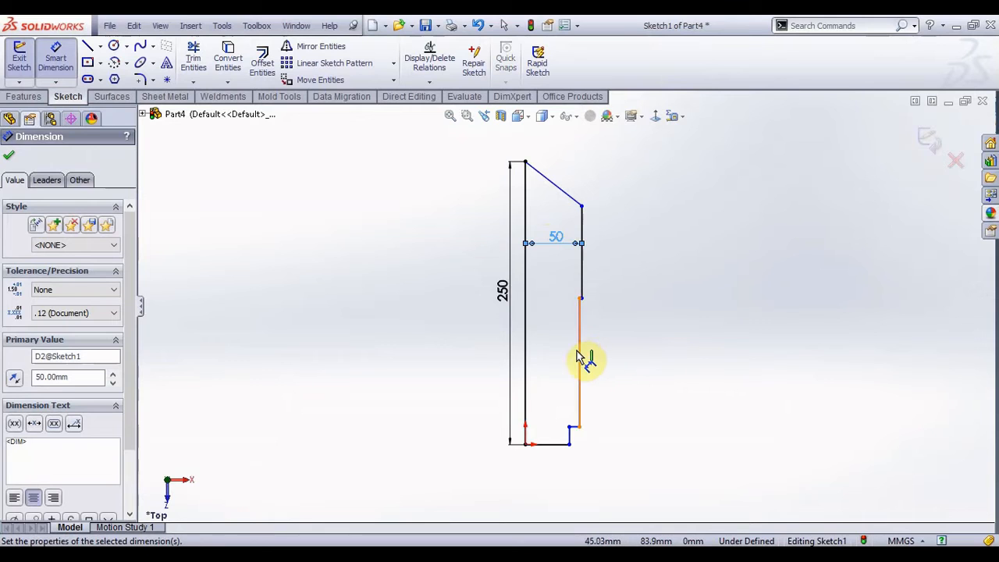
left_click(527, 355)
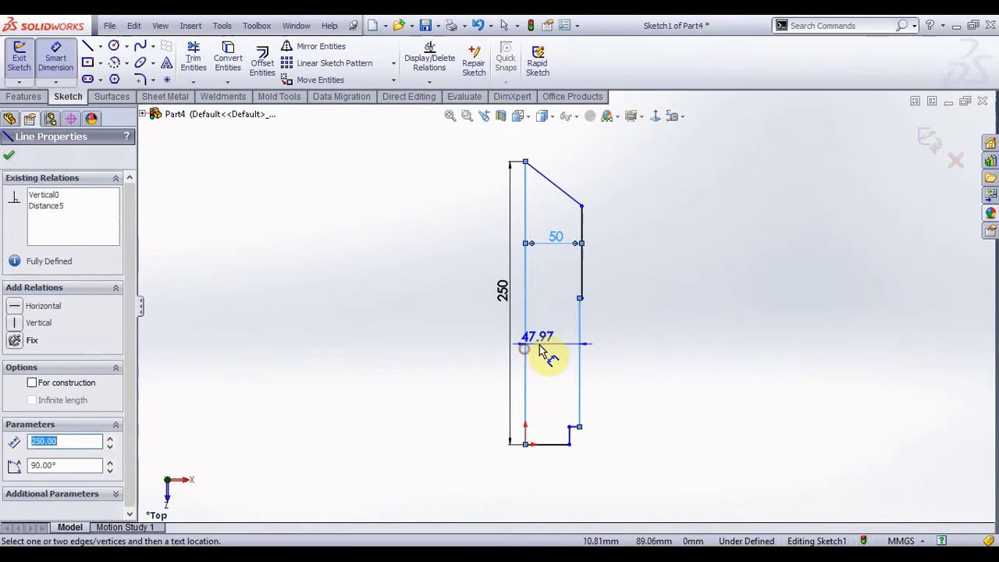
left_click(548, 351)
type("7")
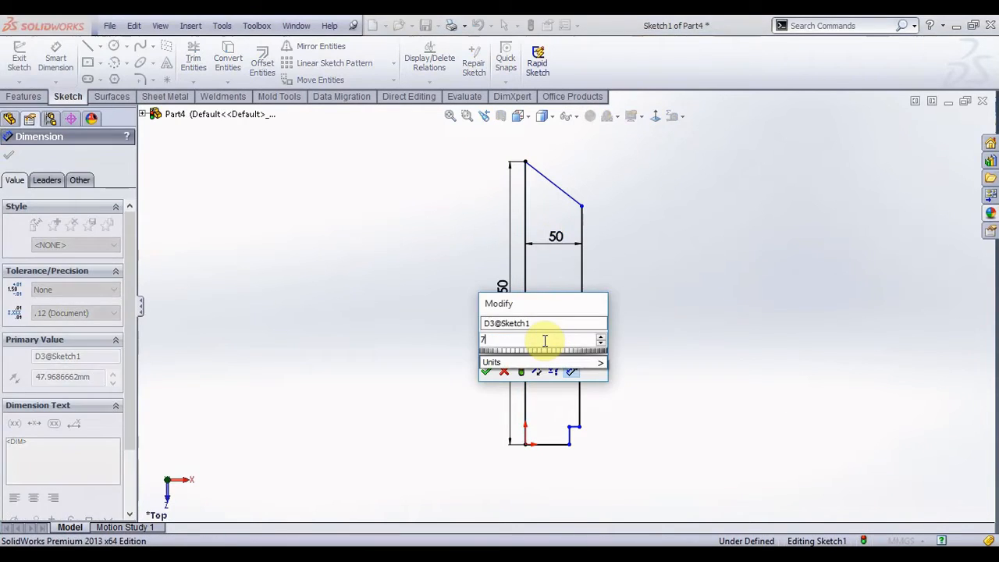
type("0")
key("Return")
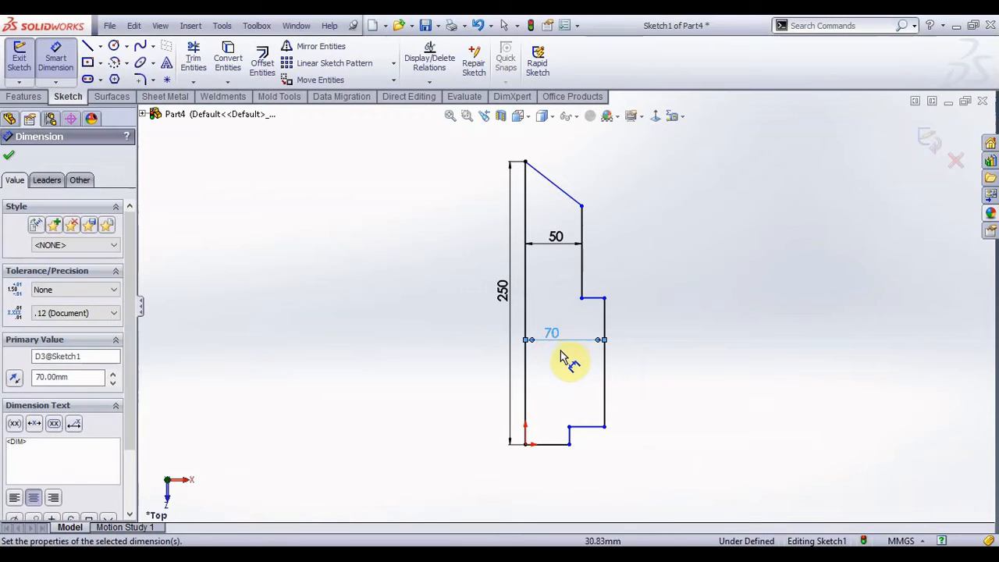
left_click(573, 442)
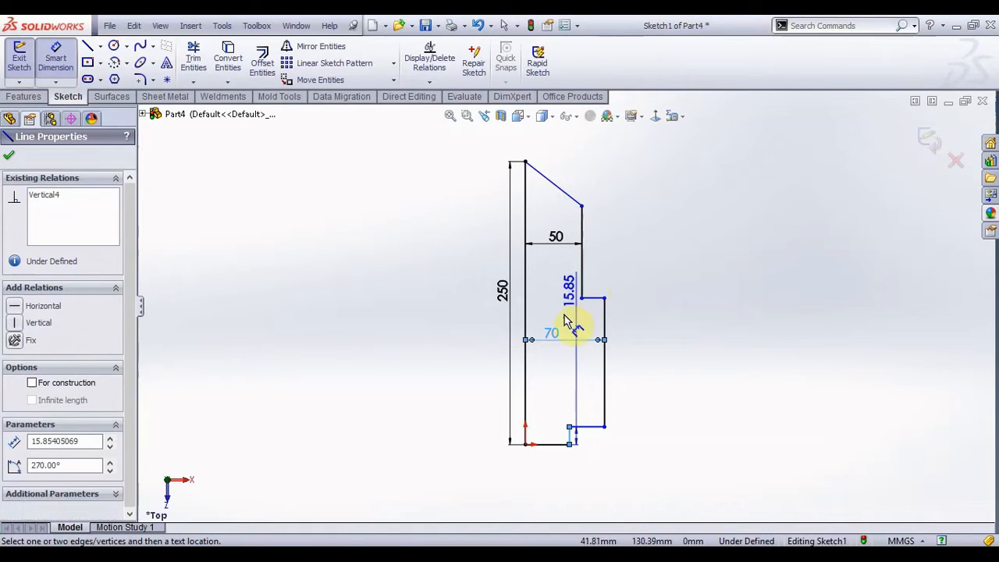
key("Escape")
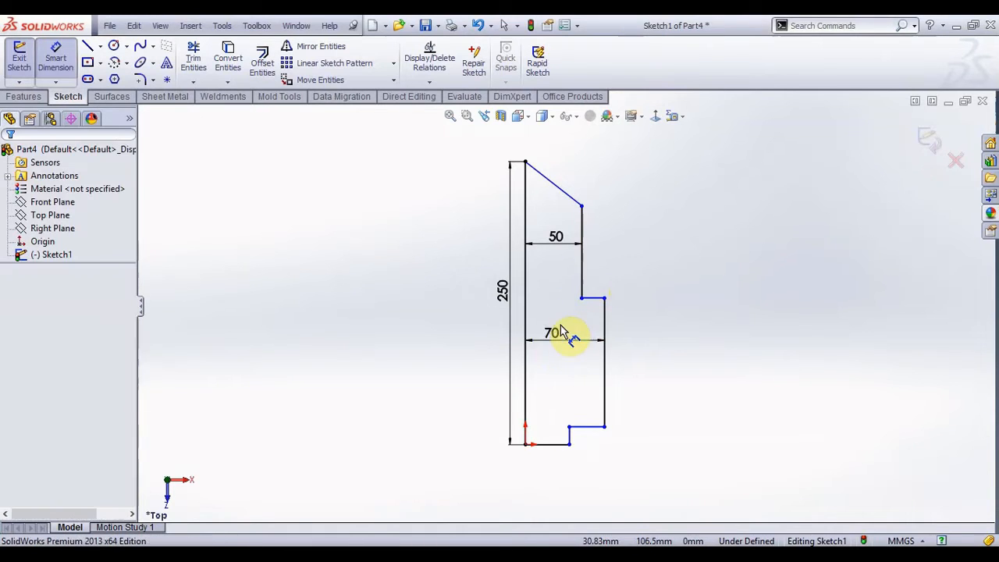
Step: Dimension the height of the projecting notch's outer vertical edge to 20 mm
left_click(604, 390)
left_click(594, 389)
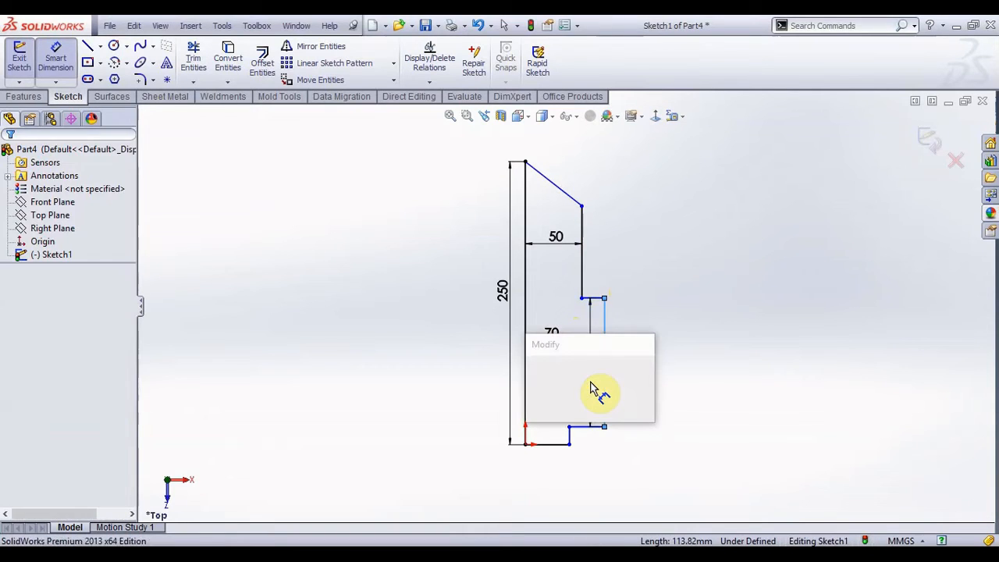
type("20")
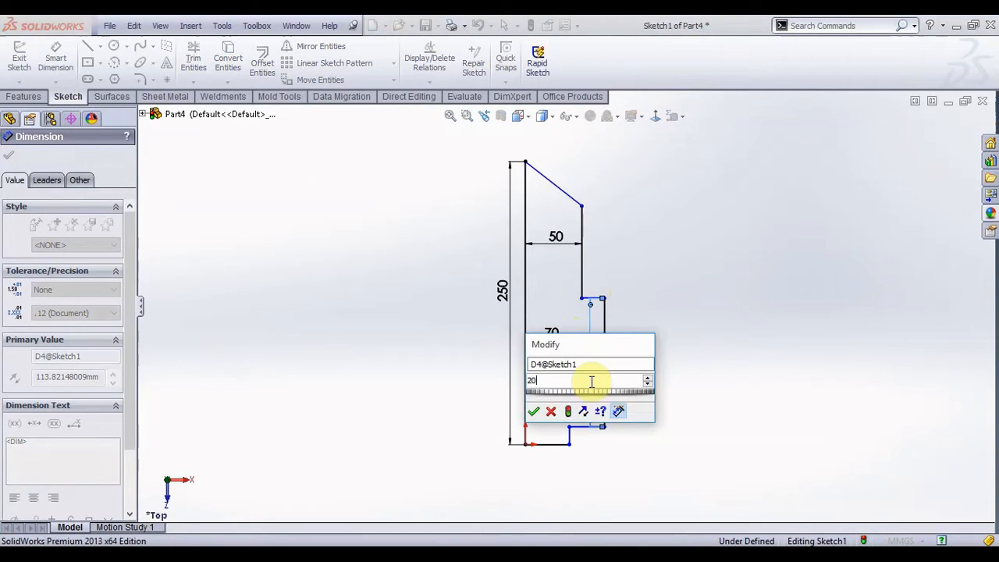
key("Return")
scroll(591, 434, "down", 2)
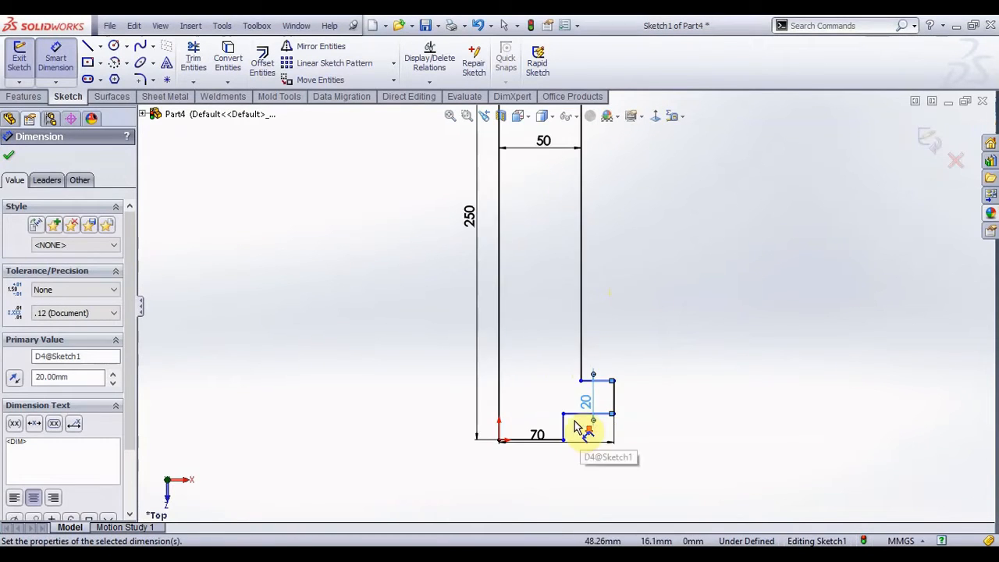
key("Escape")
key("Escape")
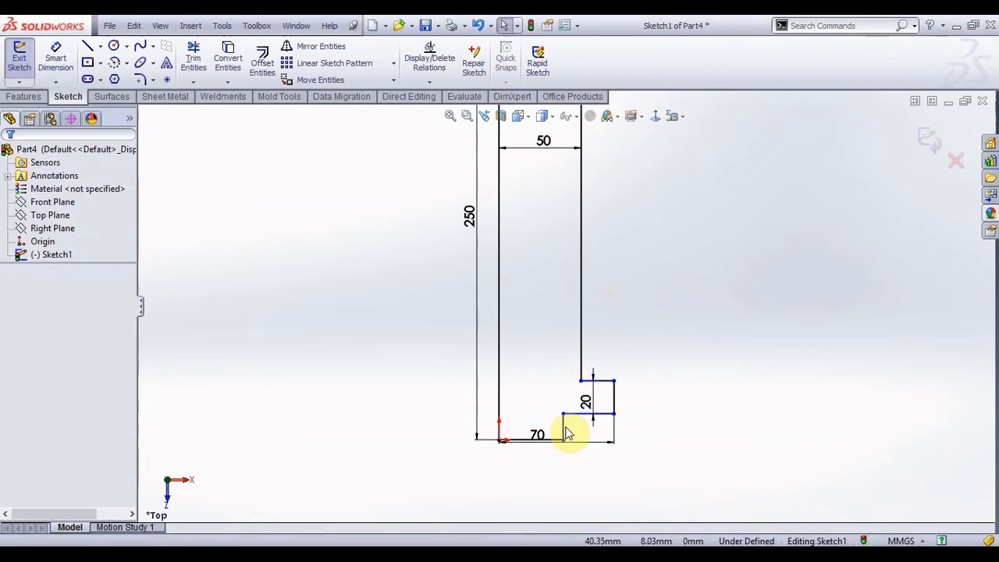
Step: Make the short vertical line below the projecting notch collinear with the long vertical side above it
left_click(562, 429)
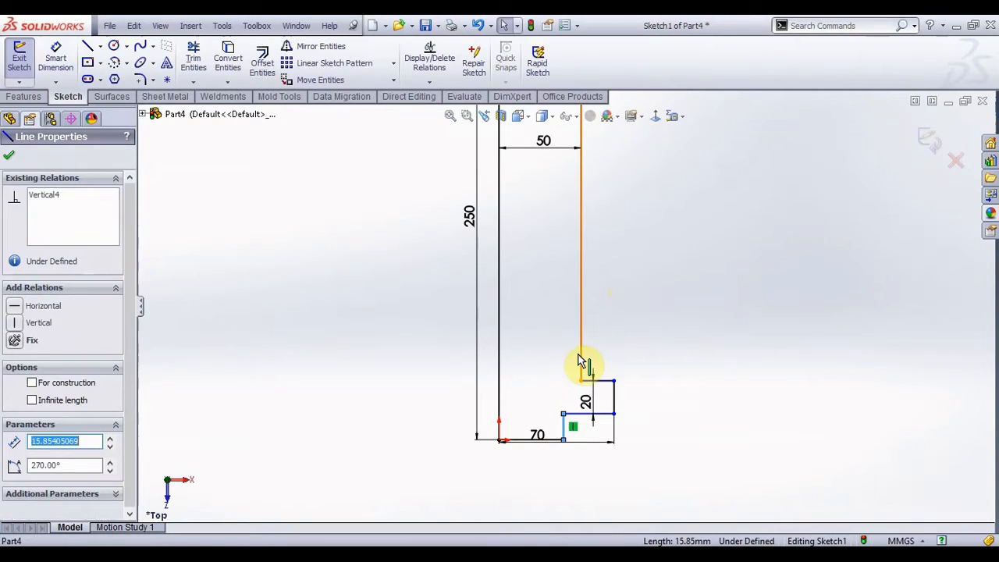
left_click(580, 361, "ctrl")
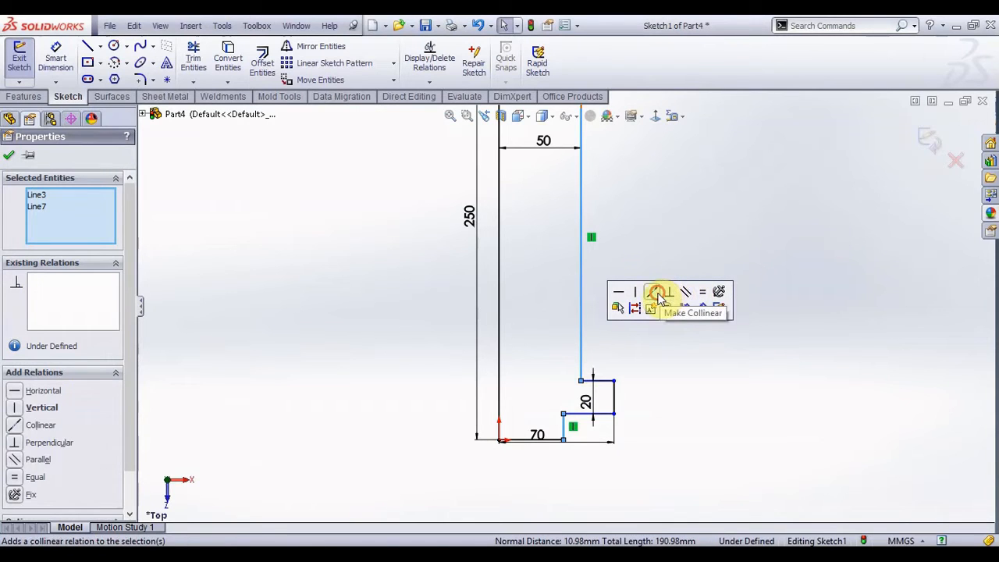
left_click(654, 294)
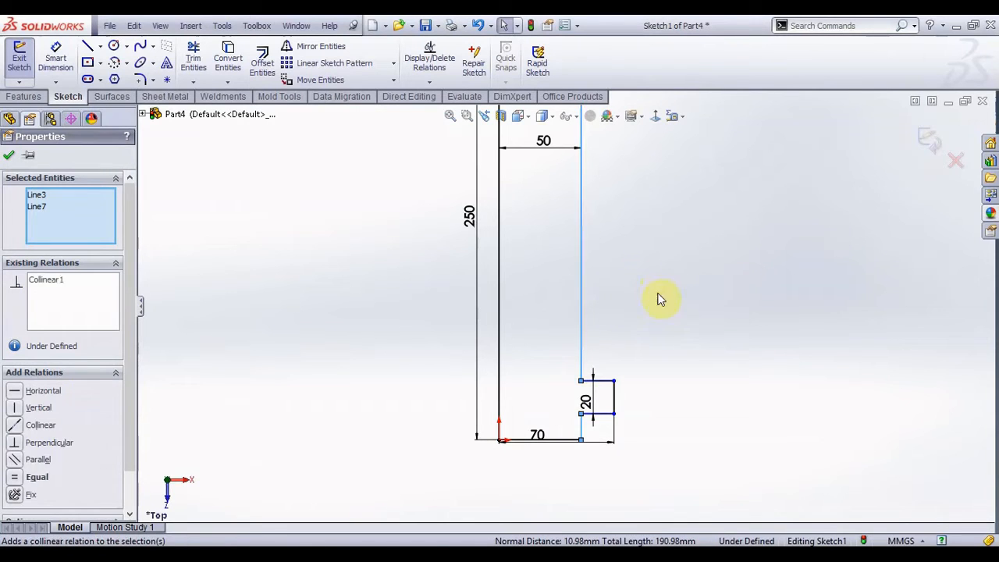
left_click(10, 158)
key("f")
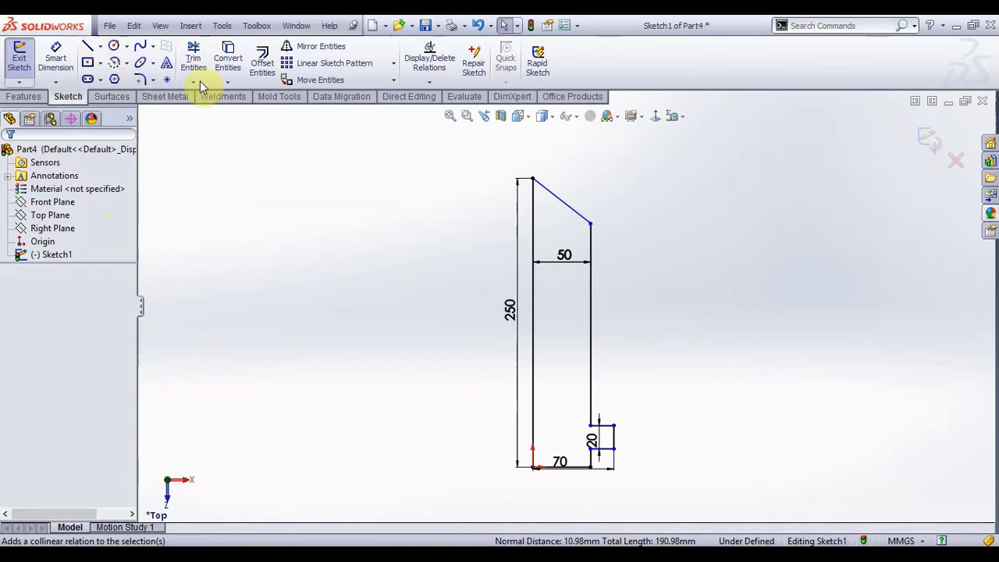
Step: Fillet the corner between the sloped top line and the shorter vertical side with a 30 mm radius
left_click(141, 81)
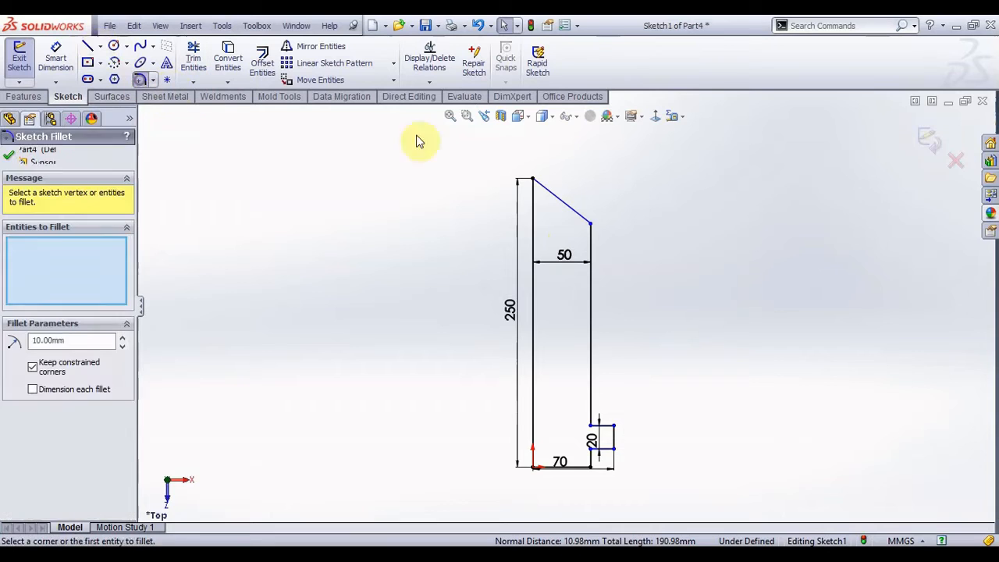
left_click(590, 225)
left_click(95, 341)
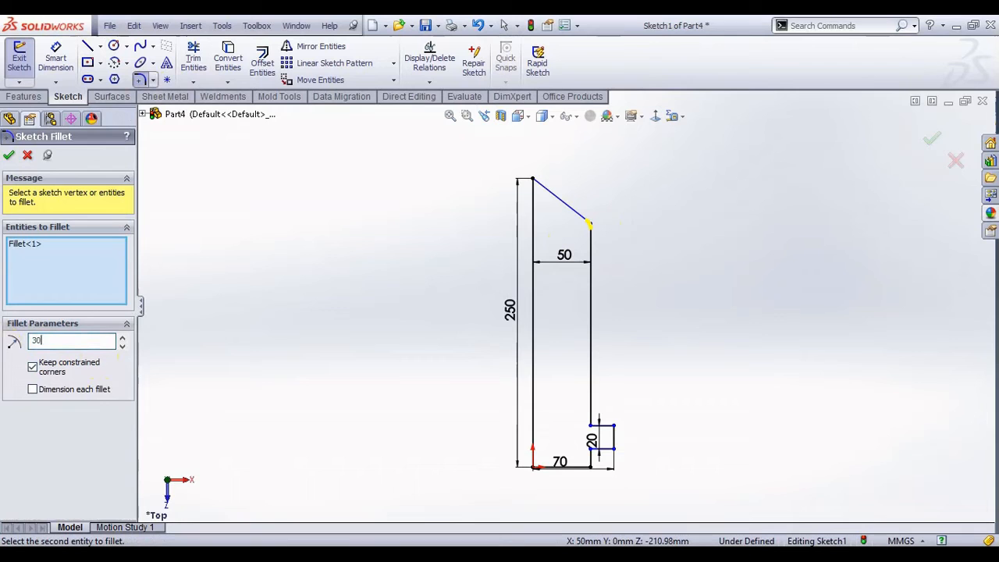
left_click(10, 155)
Step: Fillet the profile's bottom corner opposite the origin, below the projecting notch, with a 10 mm radius
scroll(586, 469, "down", 3)
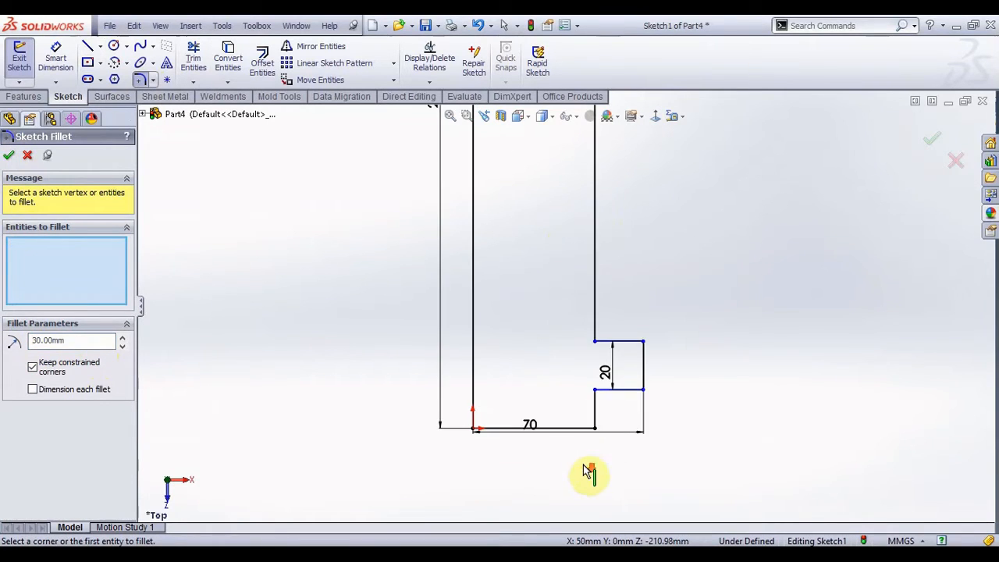
double_click(82, 343)
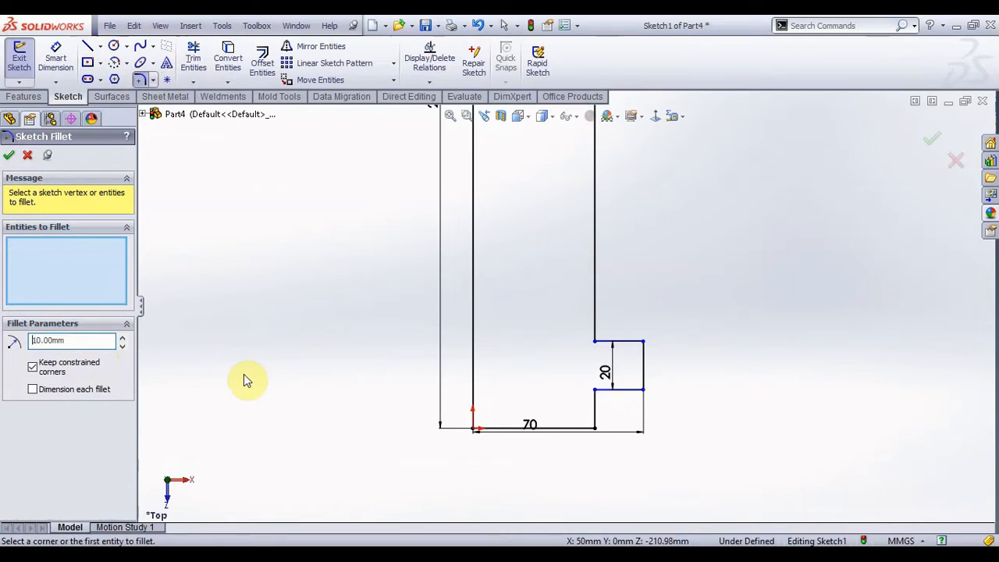
left_click(597, 431)
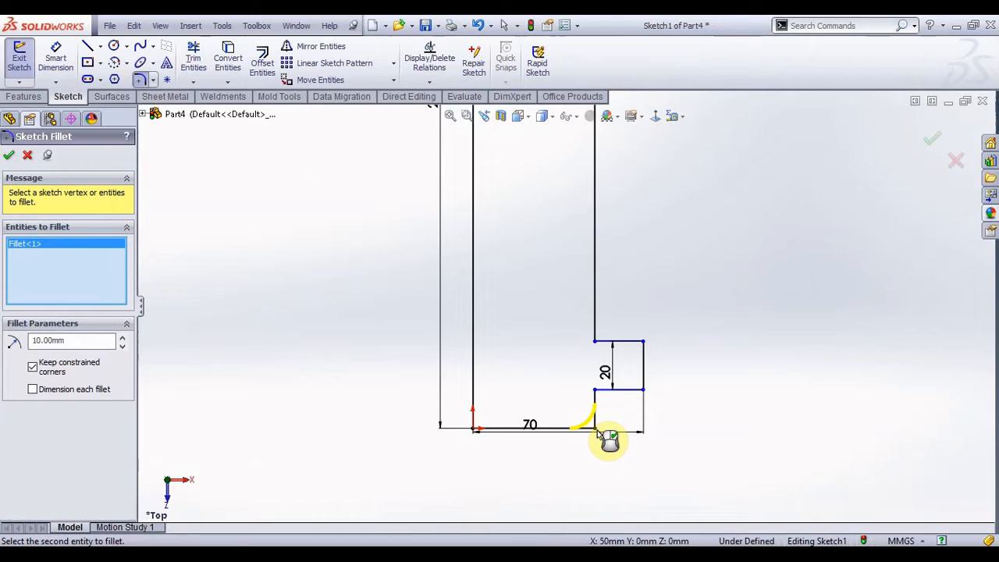
left_click(932, 137)
Step: Fillet the two outer and two inner corners of the projecting notch with a 5 mm radius
left_click(646, 398)
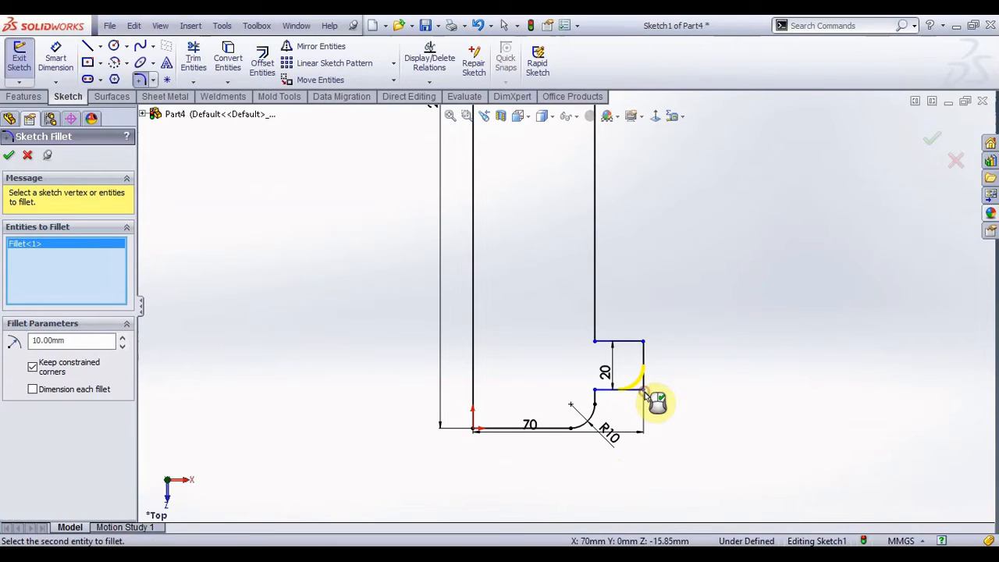
double_click(78, 341)
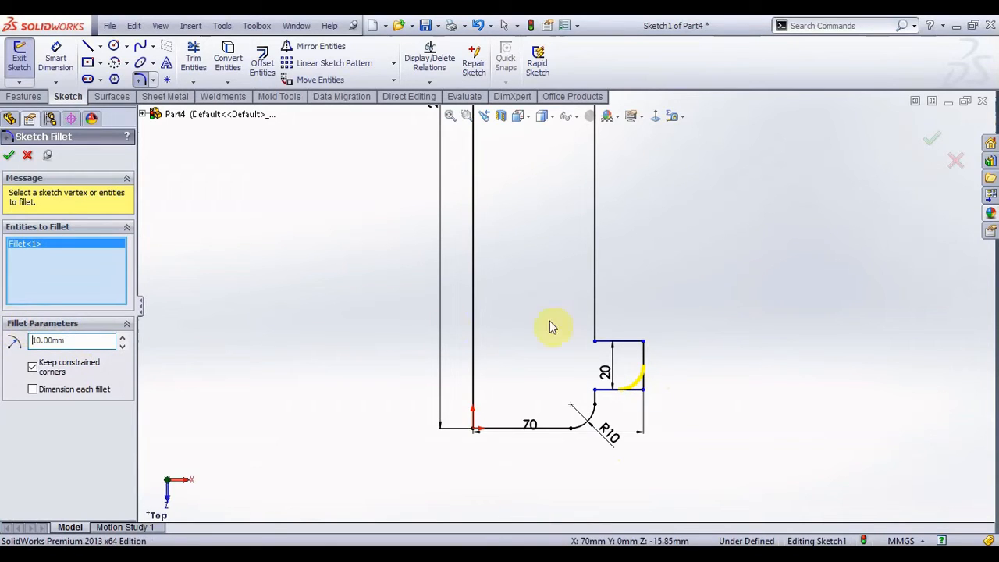
left_click(645, 349)
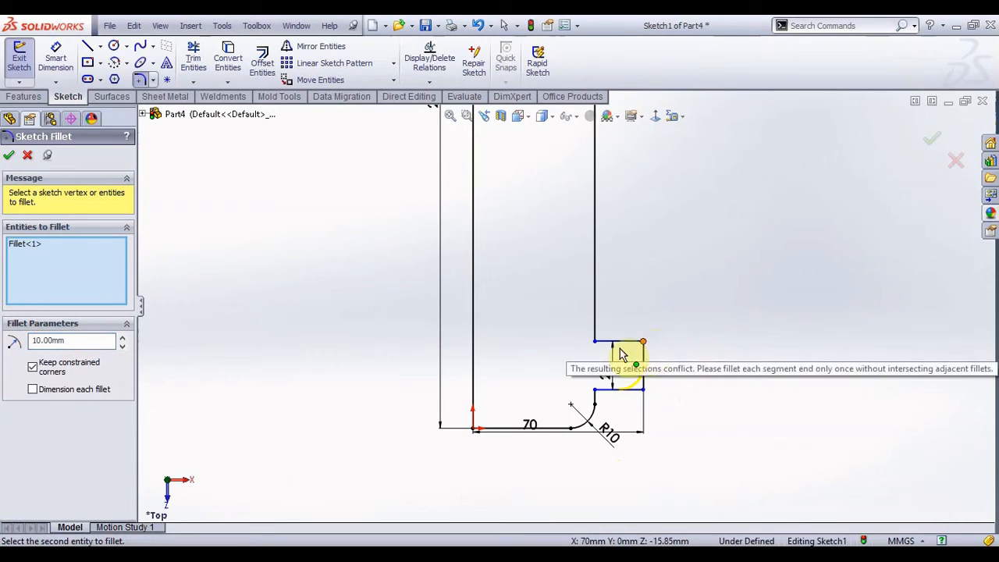
double_click(80, 342)
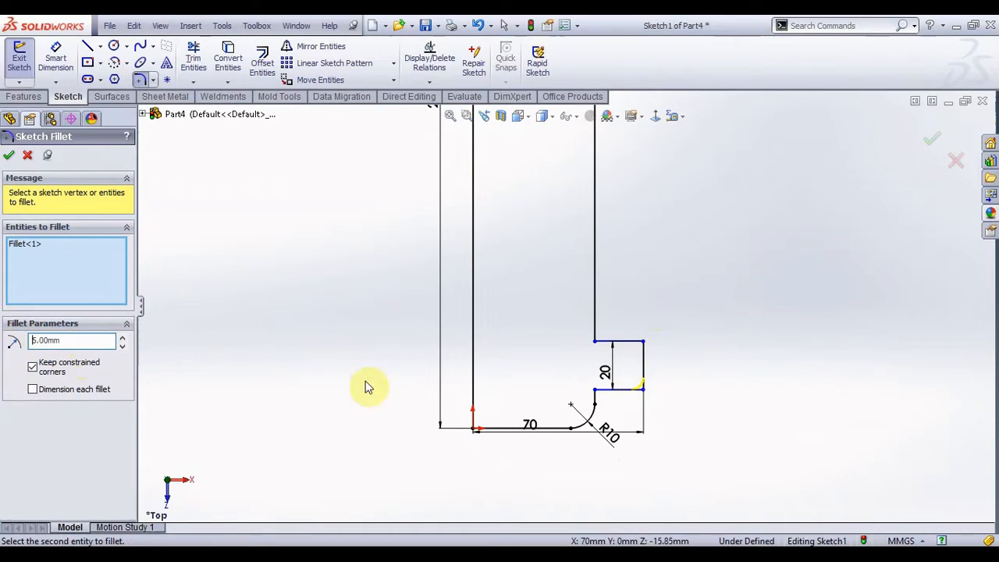
left_click(644, 342)
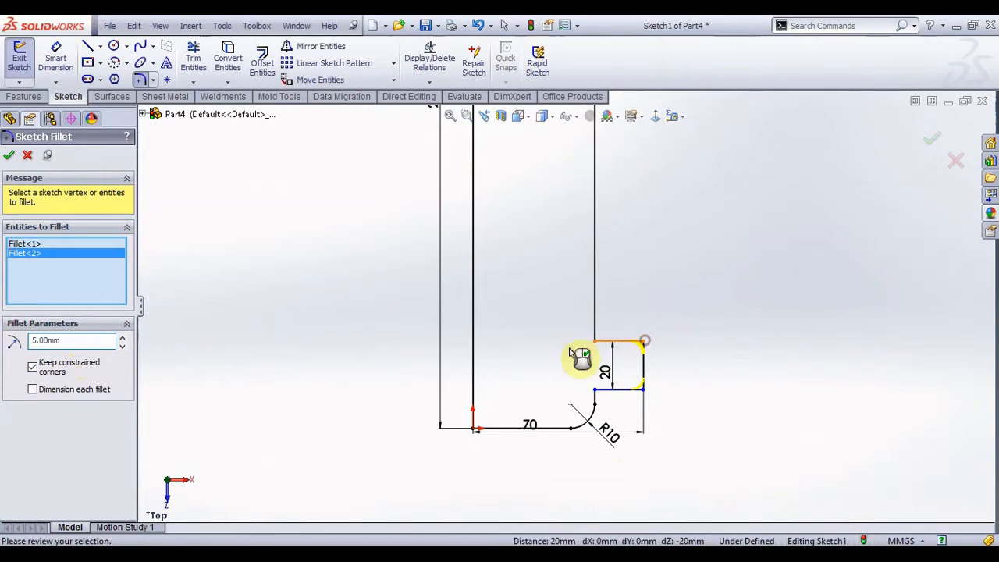
left_click(594, 343)
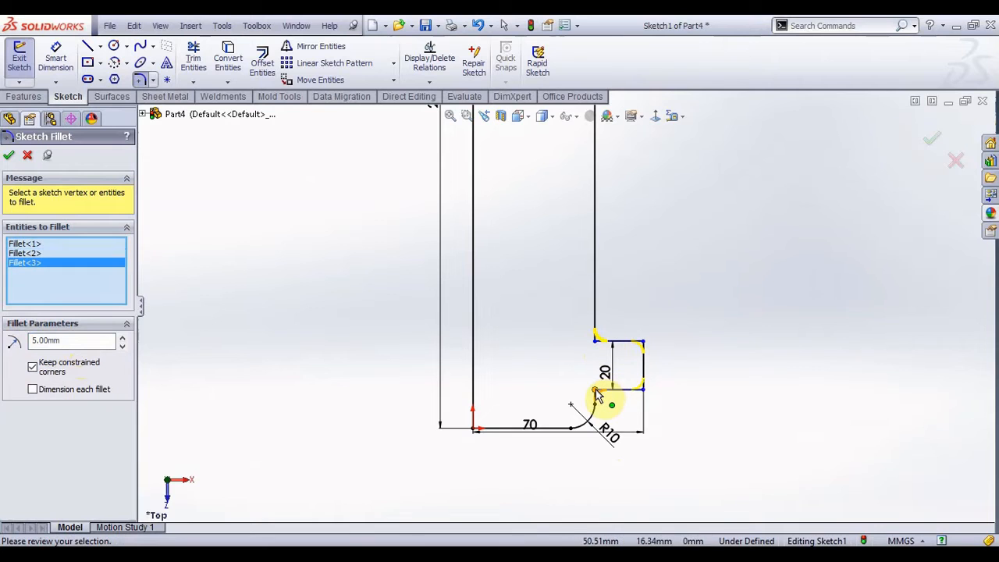
left_click(595, 390)
scroll(570, 423, "down", 2)
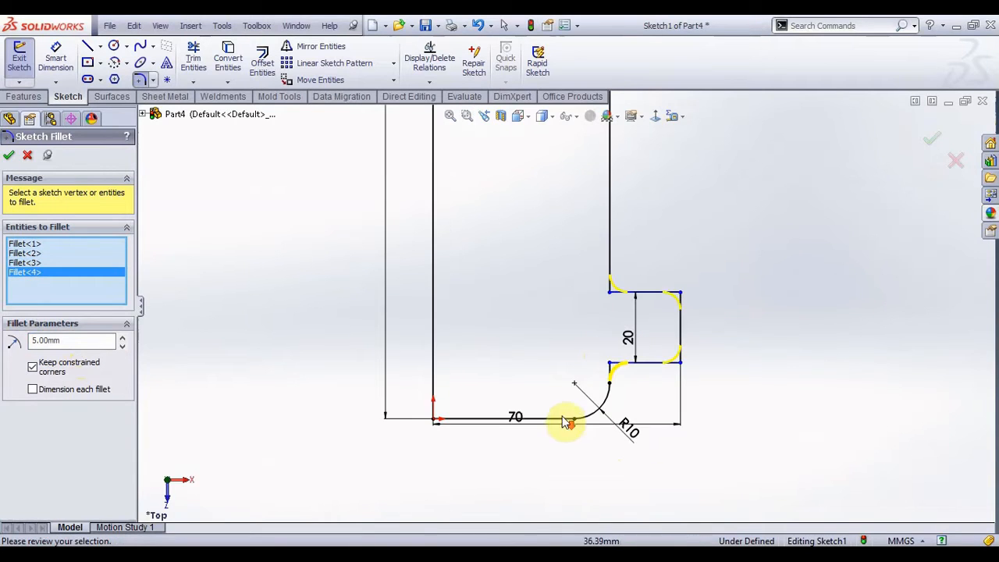
left_click(12, 155)
scroll(642, 375, "down", 2)
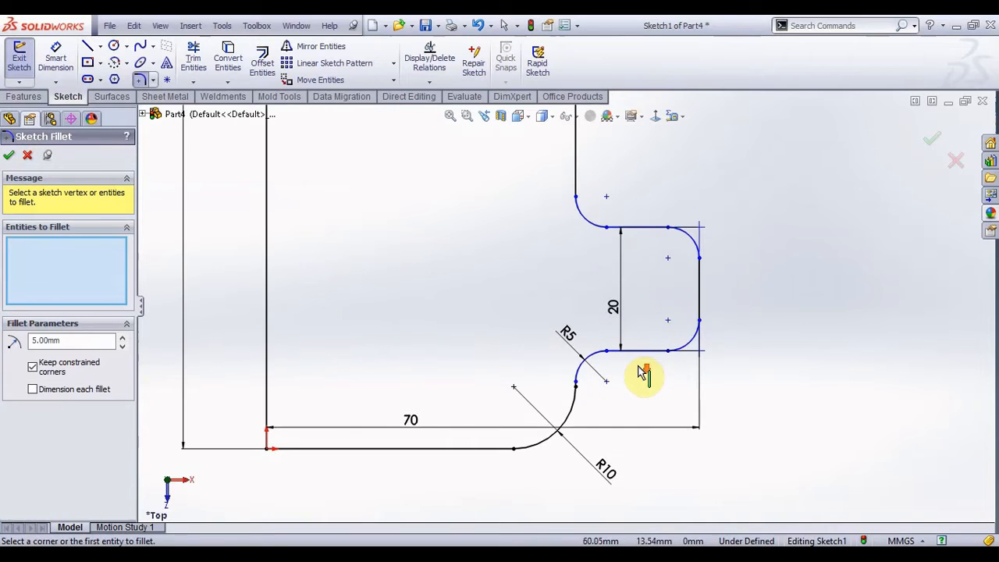
scroll(208, 321, "up", 2)
scroll(294, 237, "up", 3)
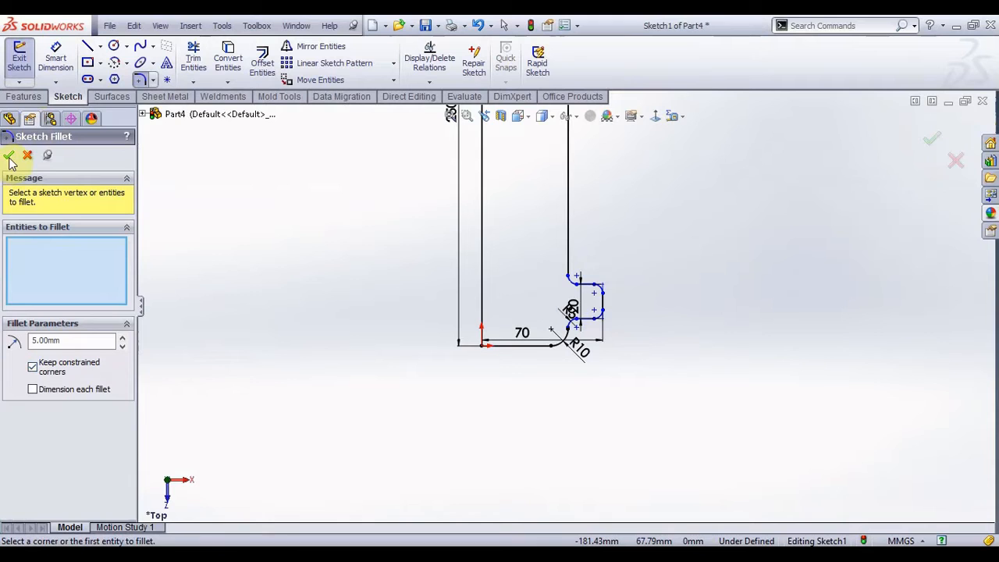
key("Escape")
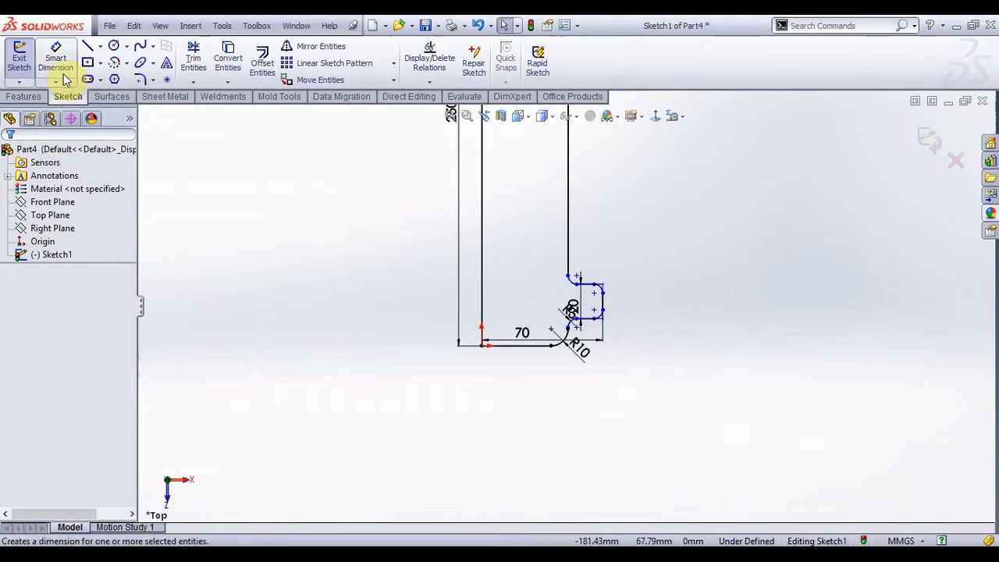
Step: Dimension the vertical distance from the profile's bottom line to the notch's lower edge to 20 mm and exit the sketch
left_click(58, 69)
scroll(613, 318, "down", 3)
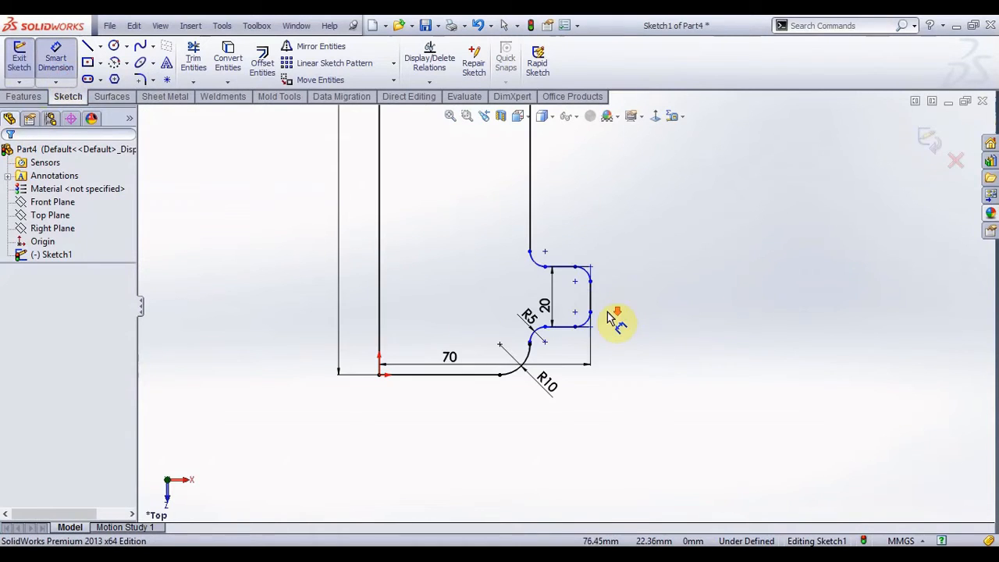
left_click(559, 328)
left_click(494, 375)
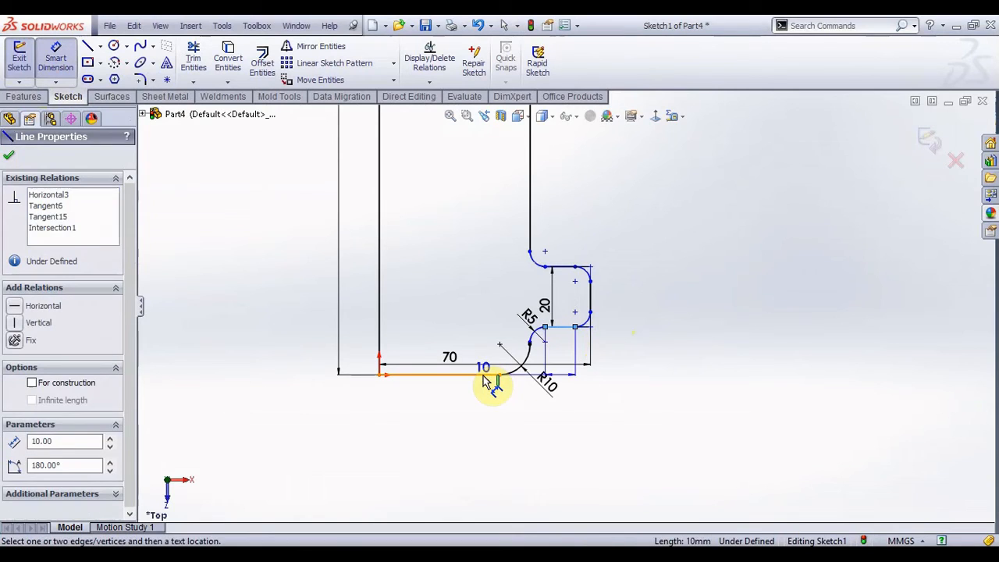
left_click(617, 398)
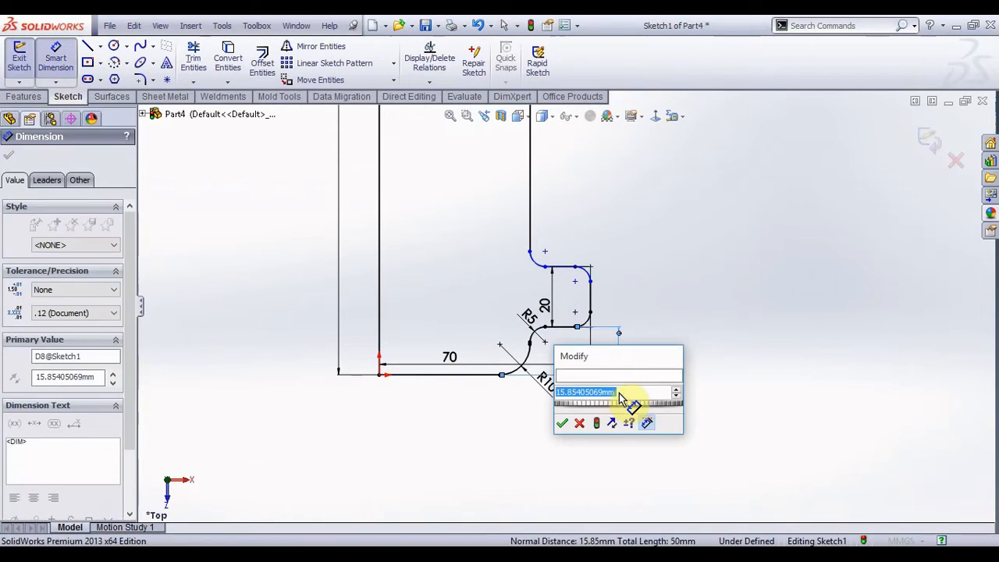
type("20")
key("Return")
key("Return")
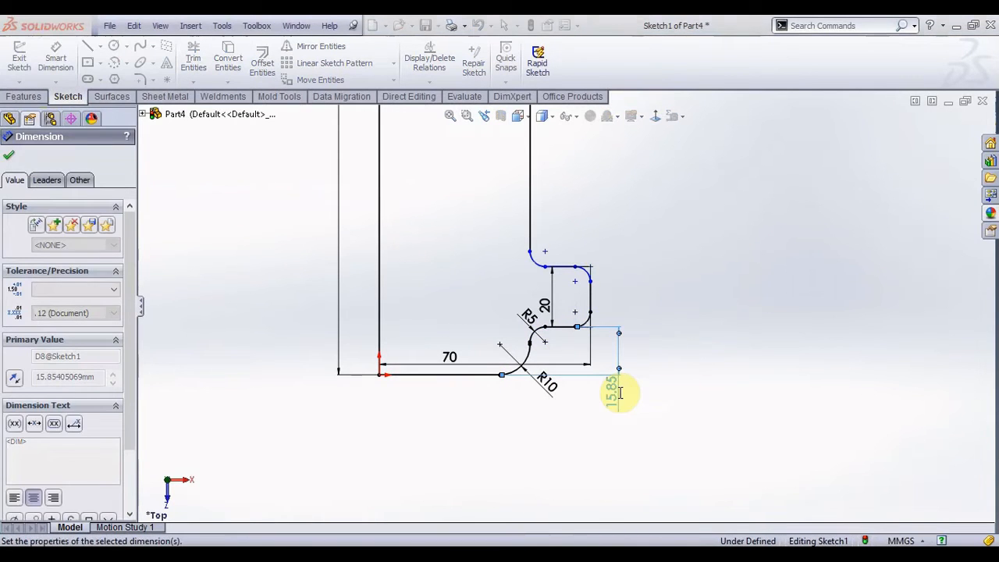
scroll(551, 350, "up", 2)
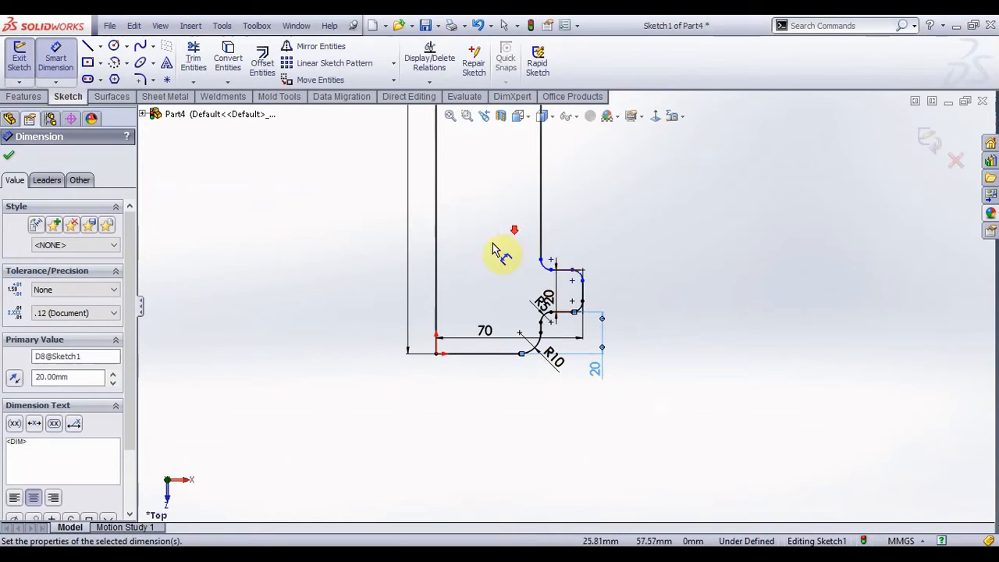
scroll(497, 240, "down", 3)
scroll(524, 229, "up", 4)
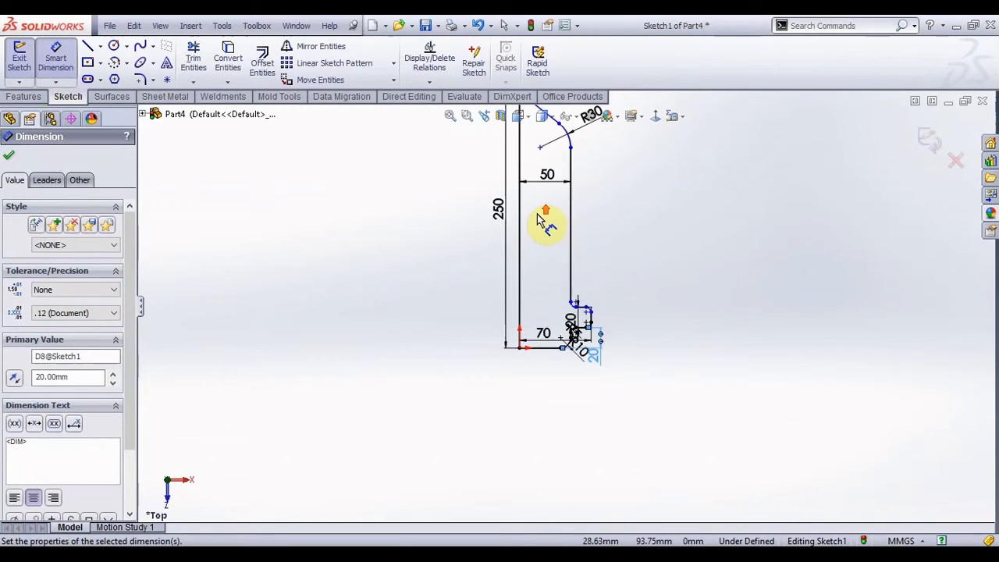
left_click(926, 145)
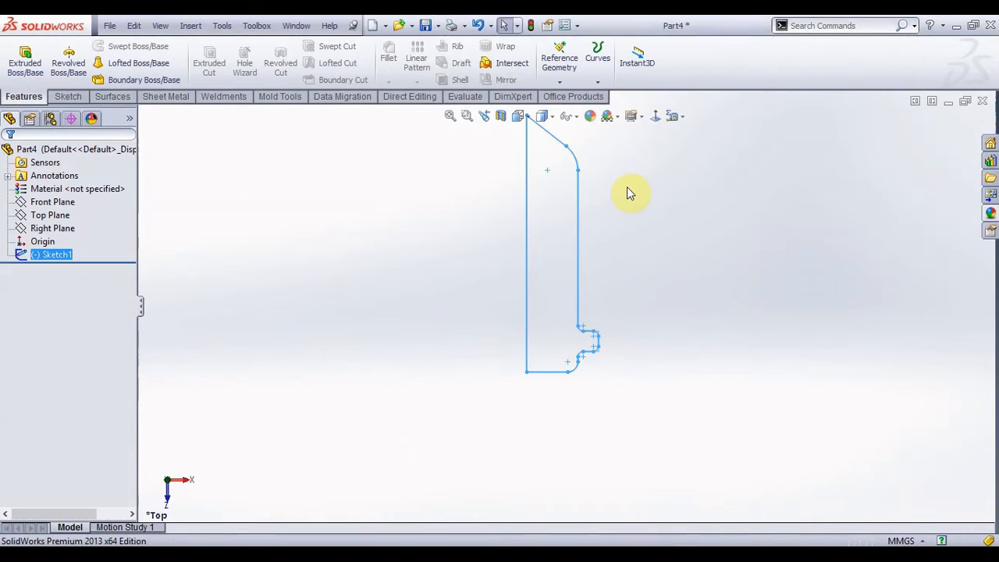
Step: Revolve the profile 360 degrees about the long vertical line through the origin to create a solid
key("f")
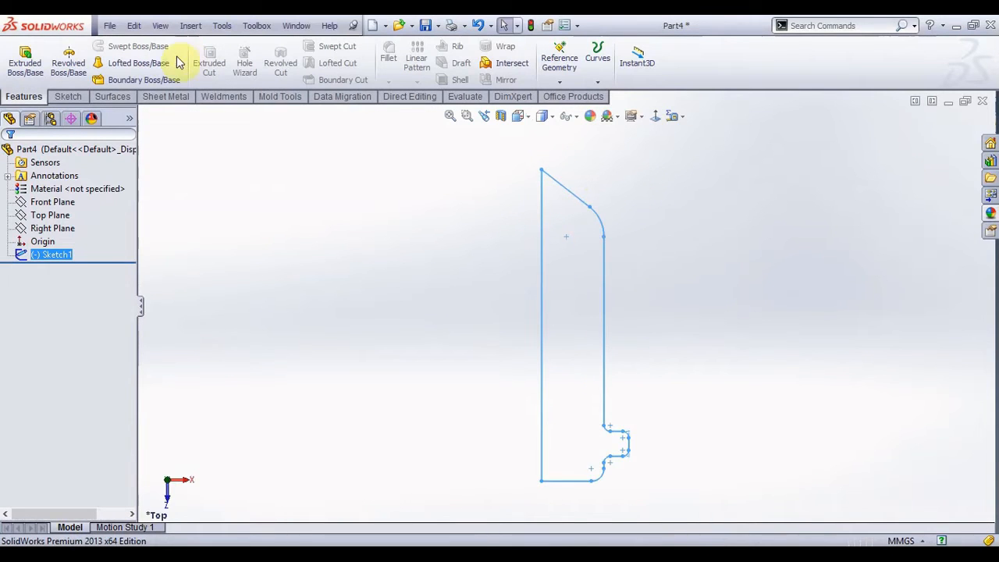
left_click(84, 72)
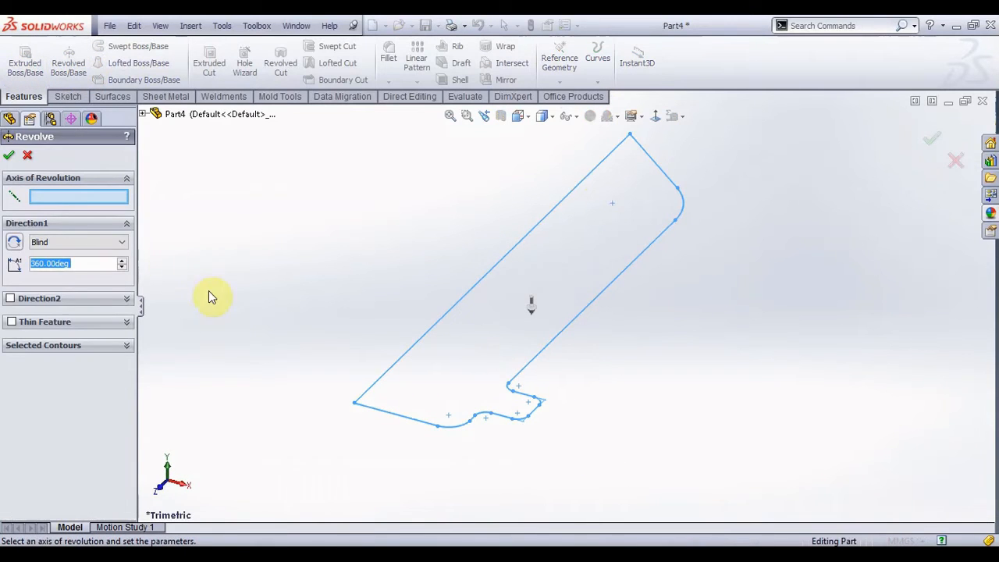
left_click(84, 198)
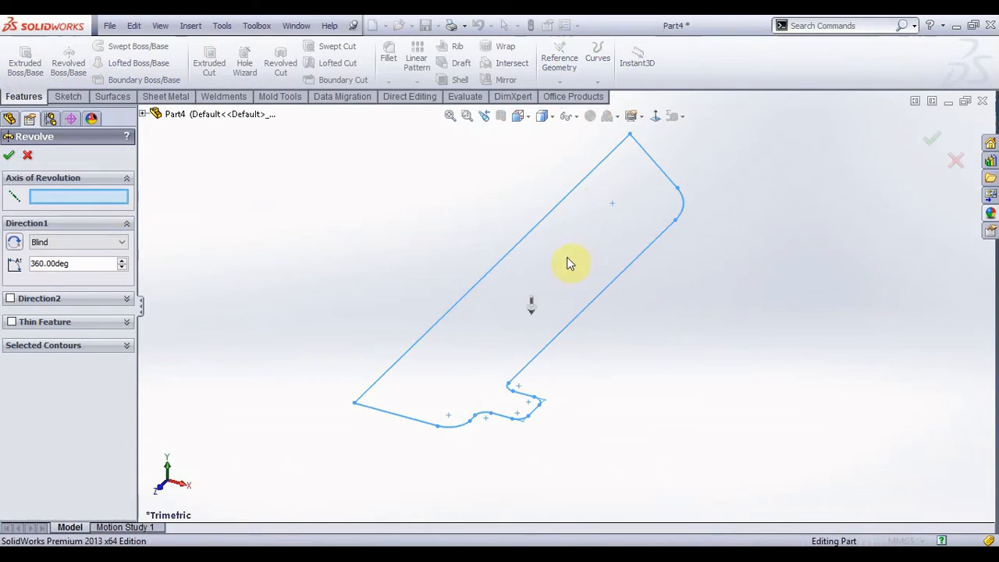
left_click(505, 257)
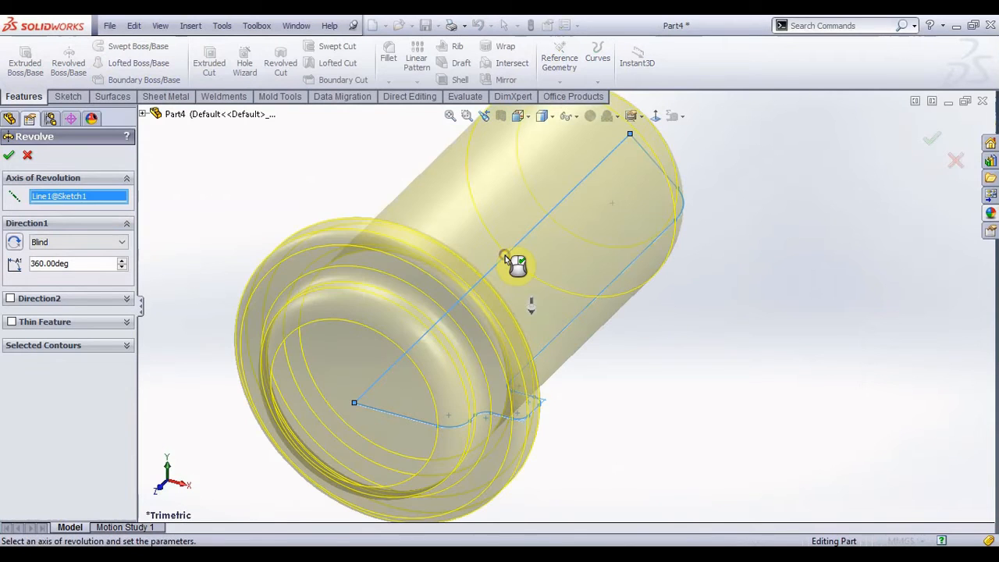
left_click(8, 157)
scroll(731, 320, "up", 3)
middle_click_drag(731, 321, 576, 217)
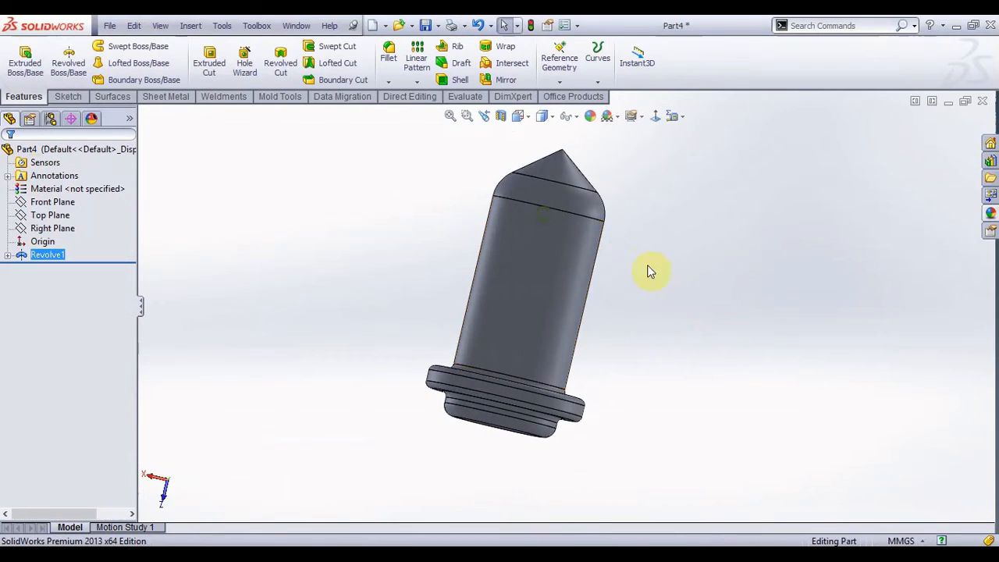
left_click(656, 284)
Step: Apply a shiny dark blue color to the whole part
left_click(590, 115)
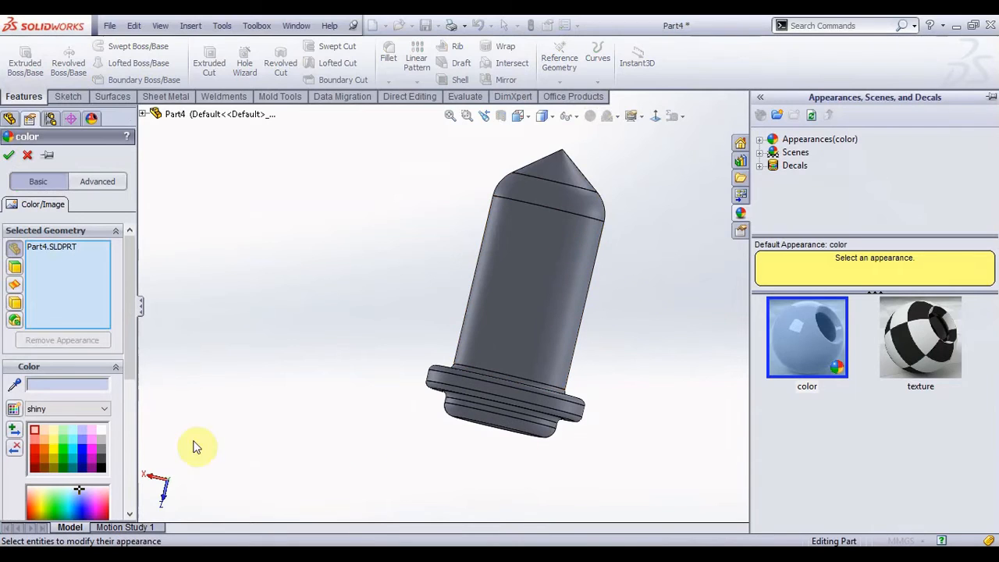
left_click(81, 451)
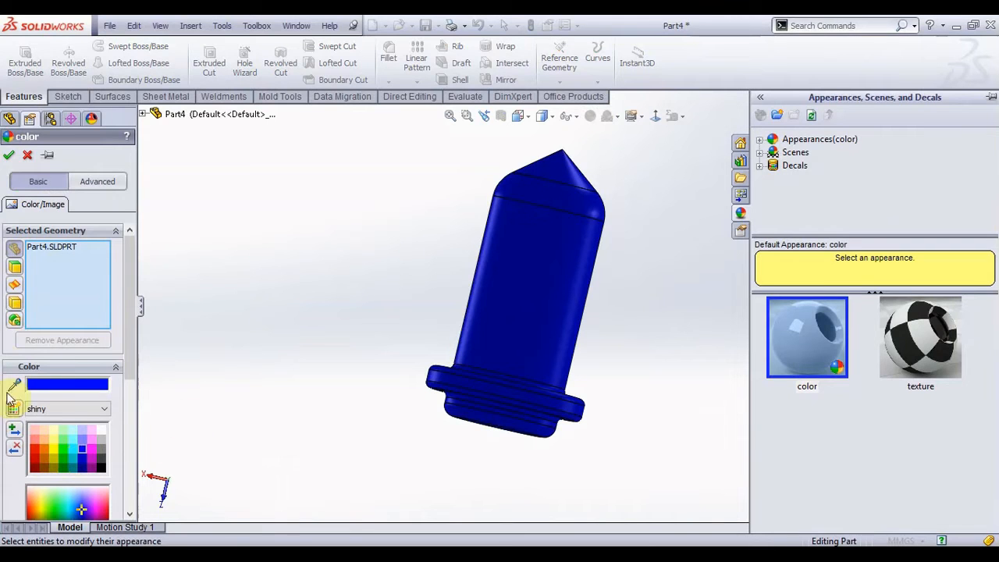
left_click(11, 154)
scroll(455, 283, "up", 3)
middle_click_drag(460, 280, 469, 231)
left_click(690, 320)
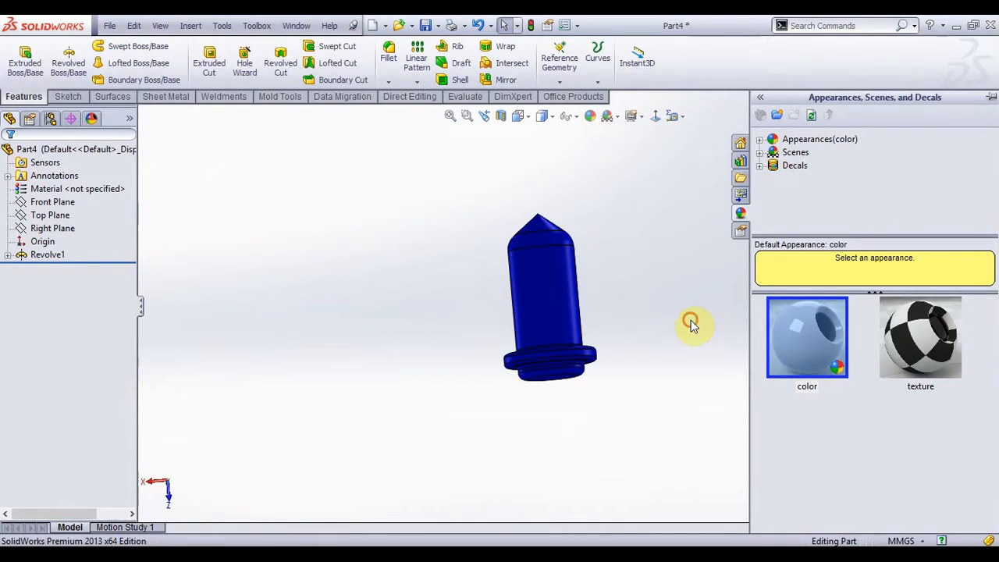
Step: Save the part to the Desktop under the name pattren
left_click(425, 25)
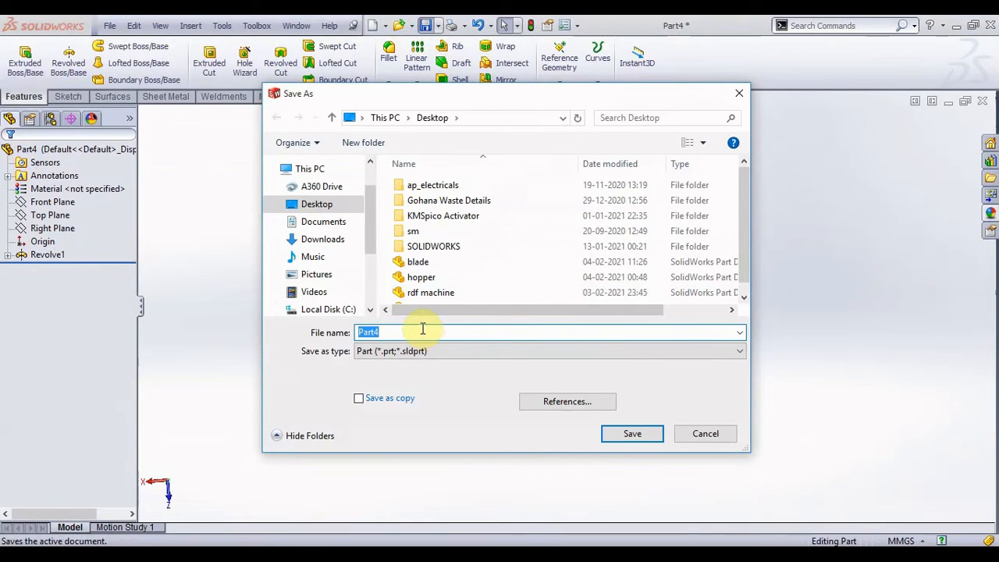
type("p")
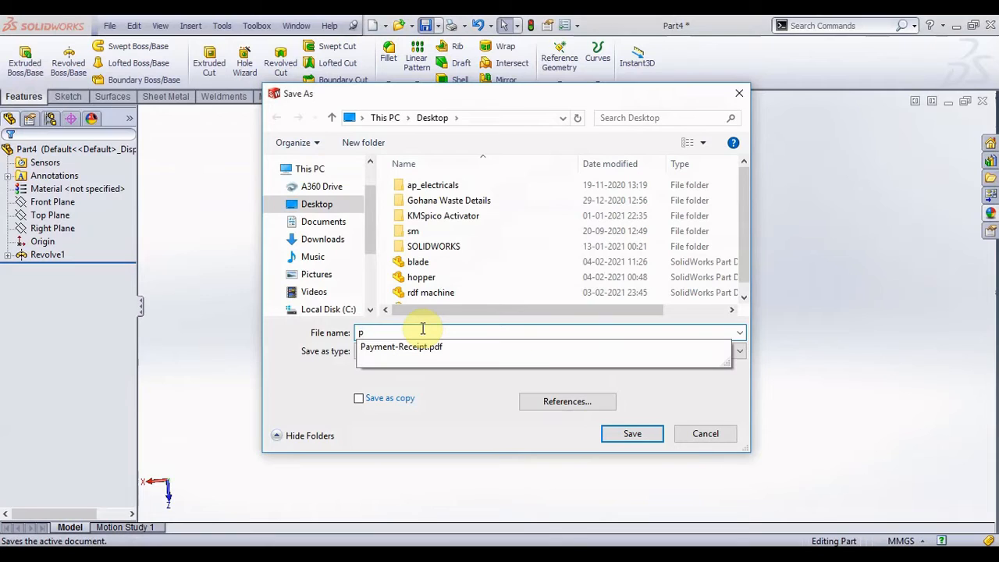
type("attren")
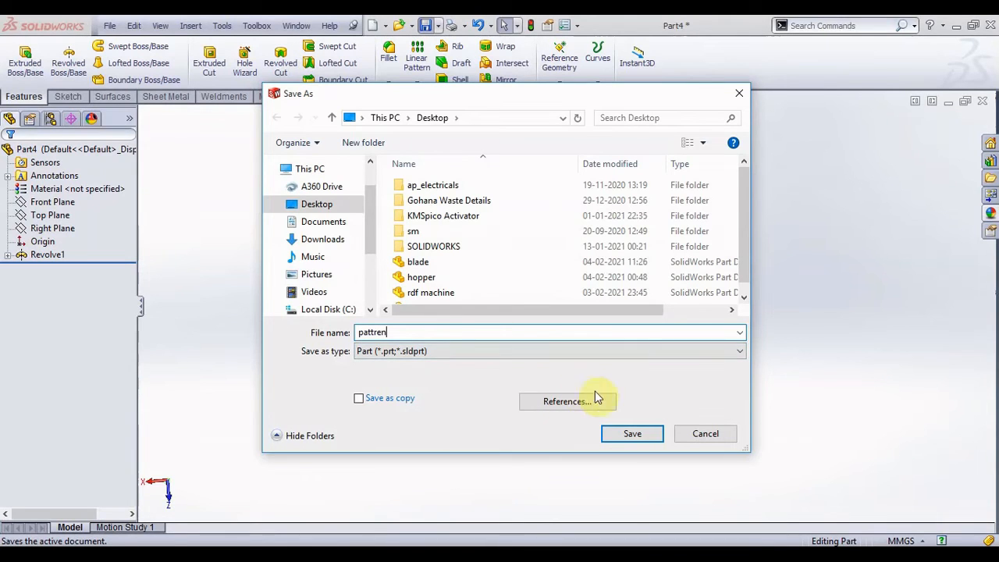
left_click(630, 437)
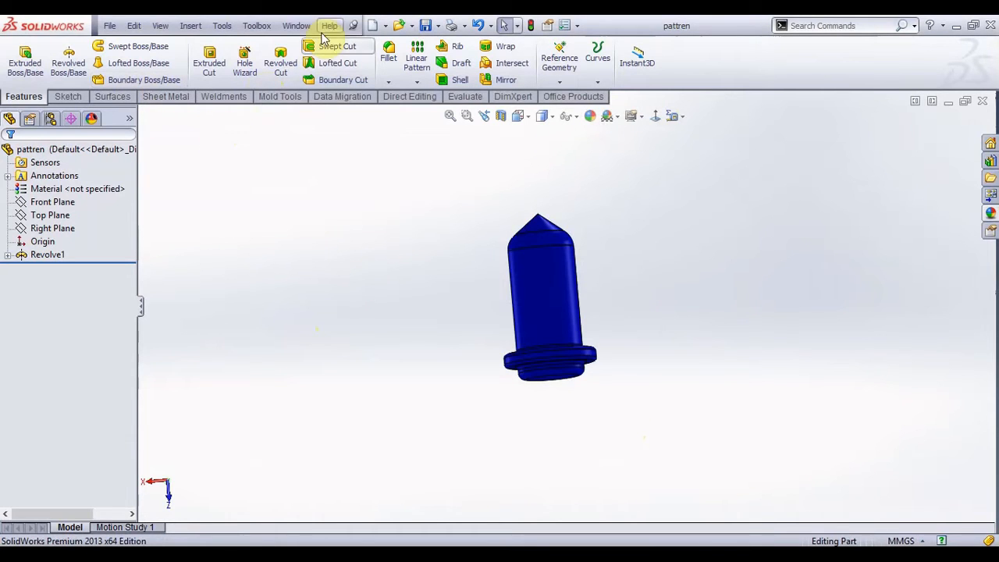
Step: Create a new assembly with the pattren part placed in it and show it in isometric view
left_click(373, 26)
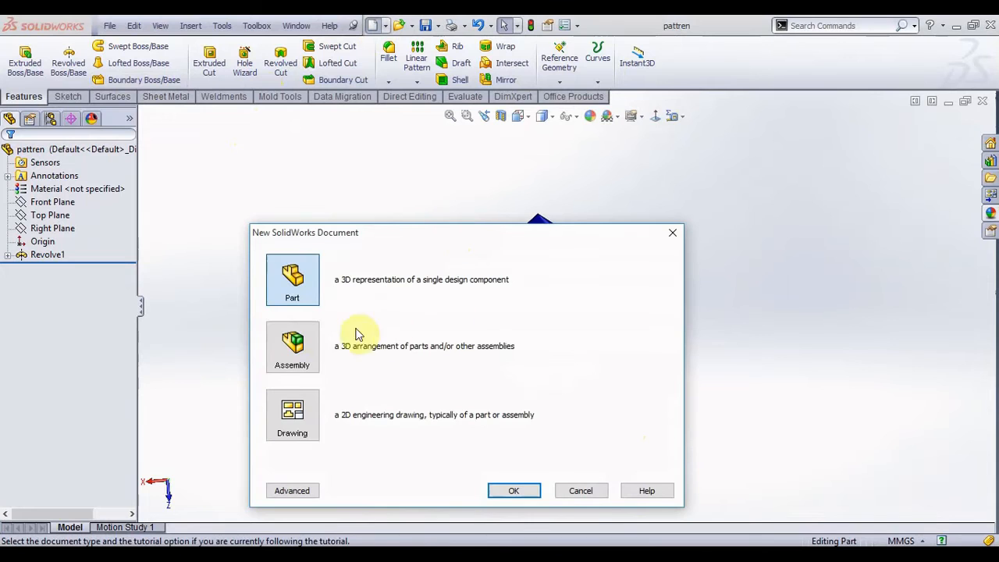
left_click(292, 344)
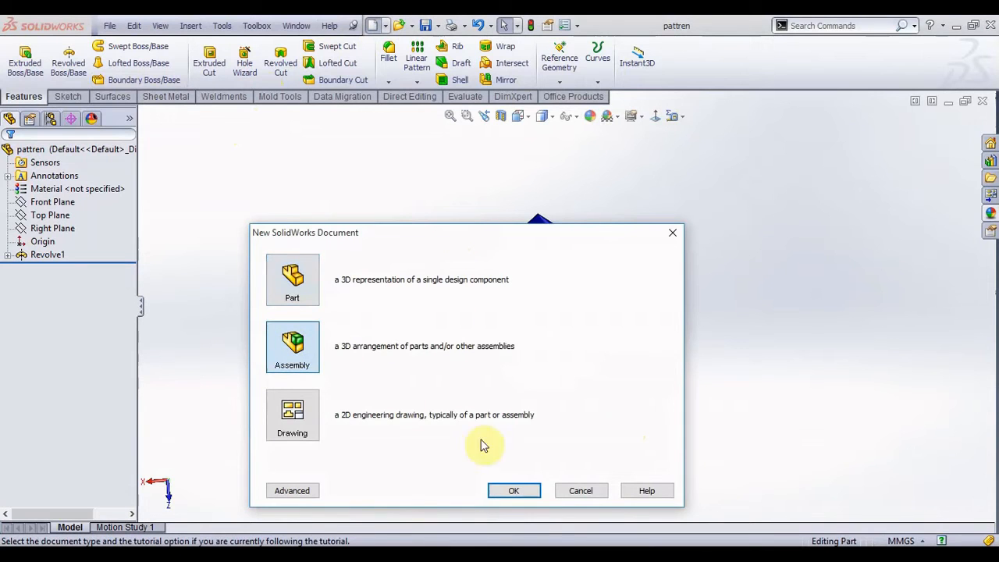
left_click(515, 491)
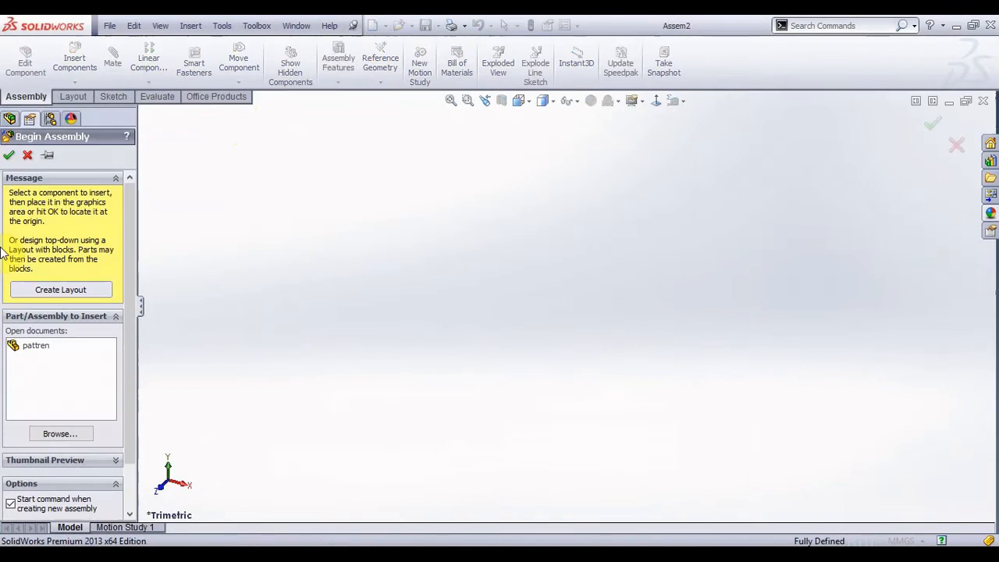
left_click(34, 349)
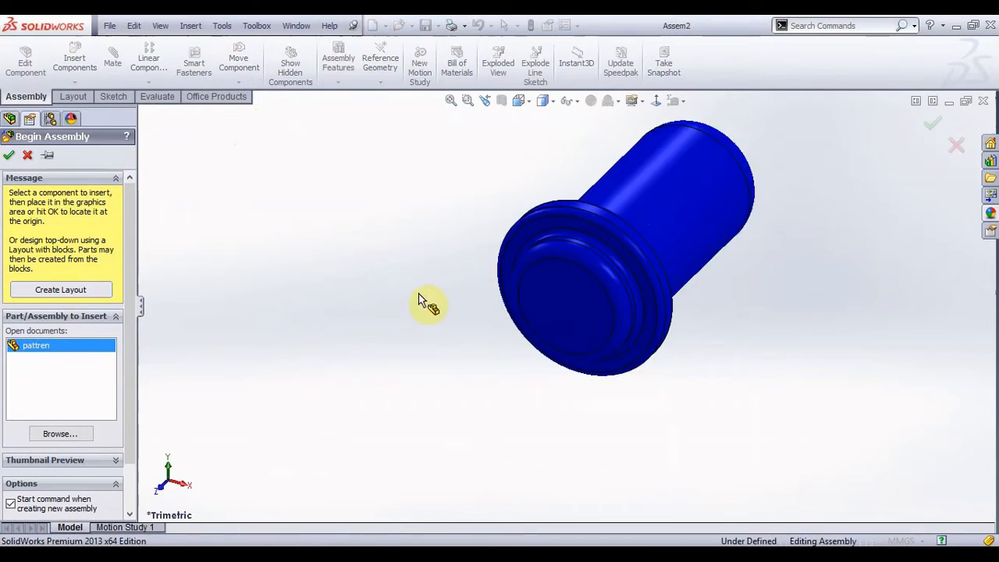
left_click(539, 302)
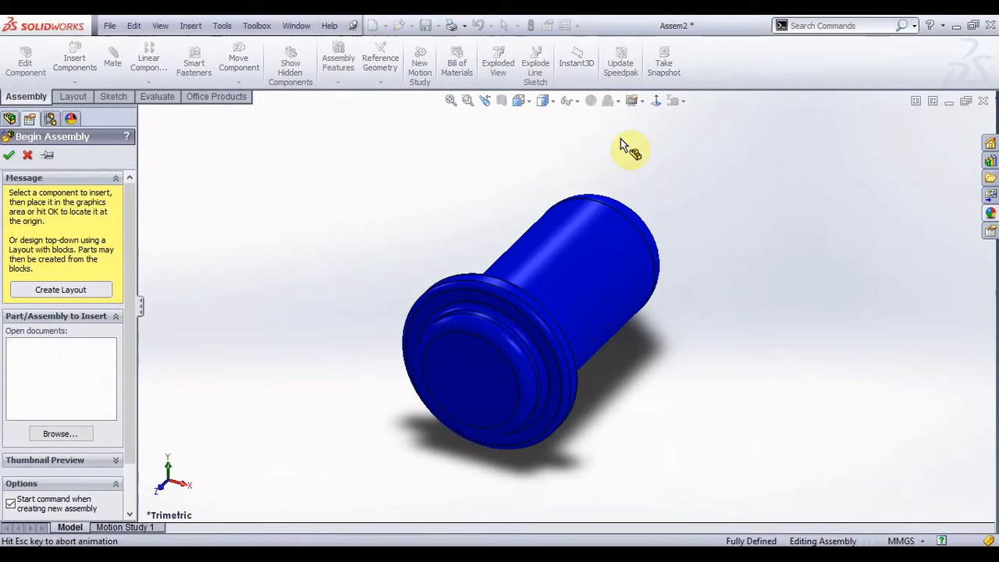
left_click(520, 102)
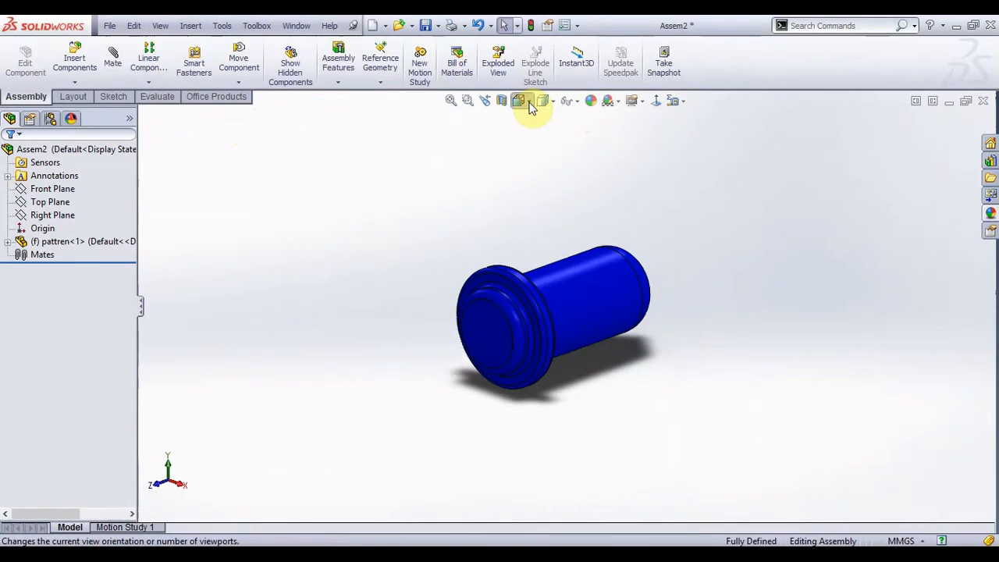
left_click(594, 141)
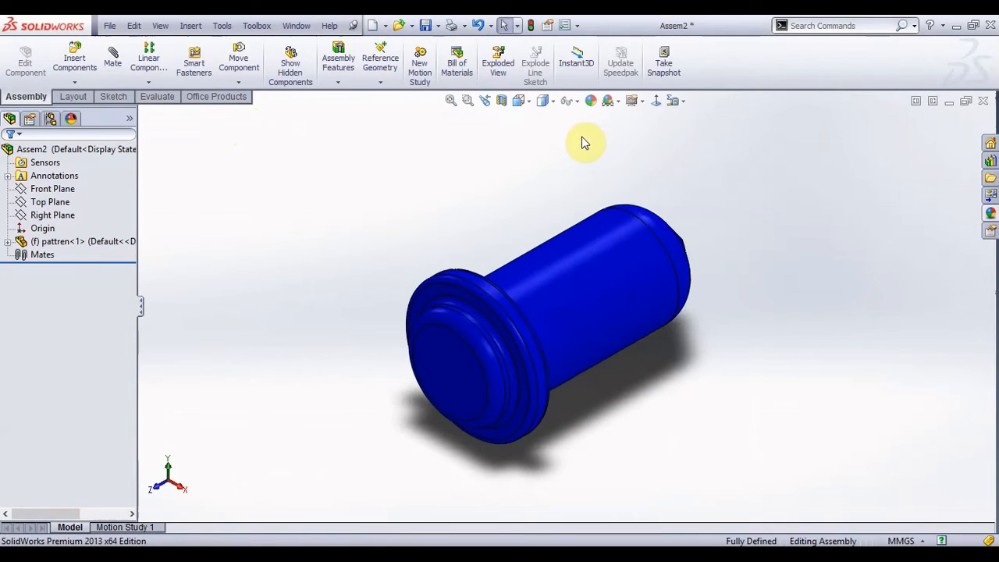
Step: Insert a new part into the assembly, with its first sketch on the pattren component's Front Plane
scroll(477, 218, "up", 2)
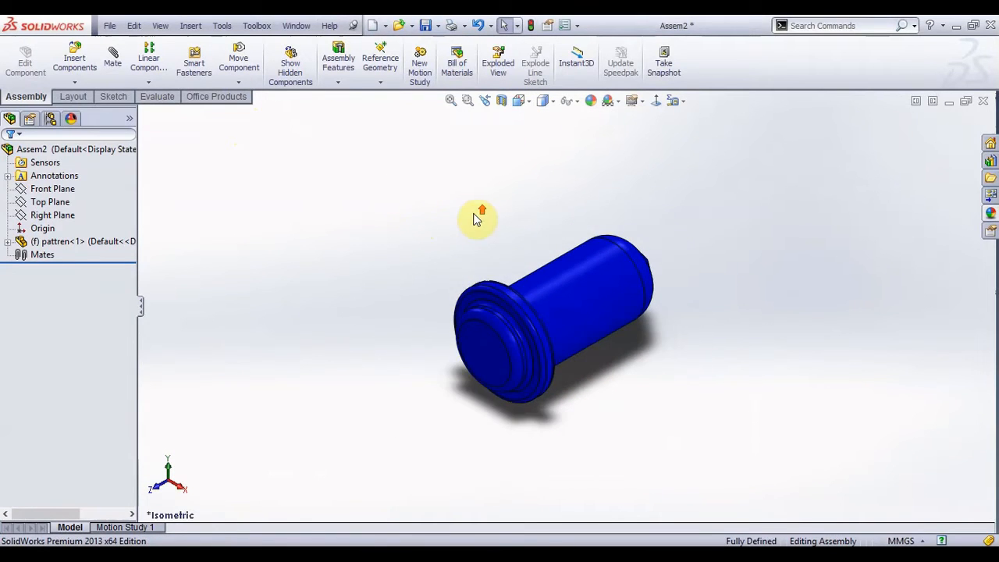
middle_click_drag(485, 241, 439, 201)
left_click(51, 203)
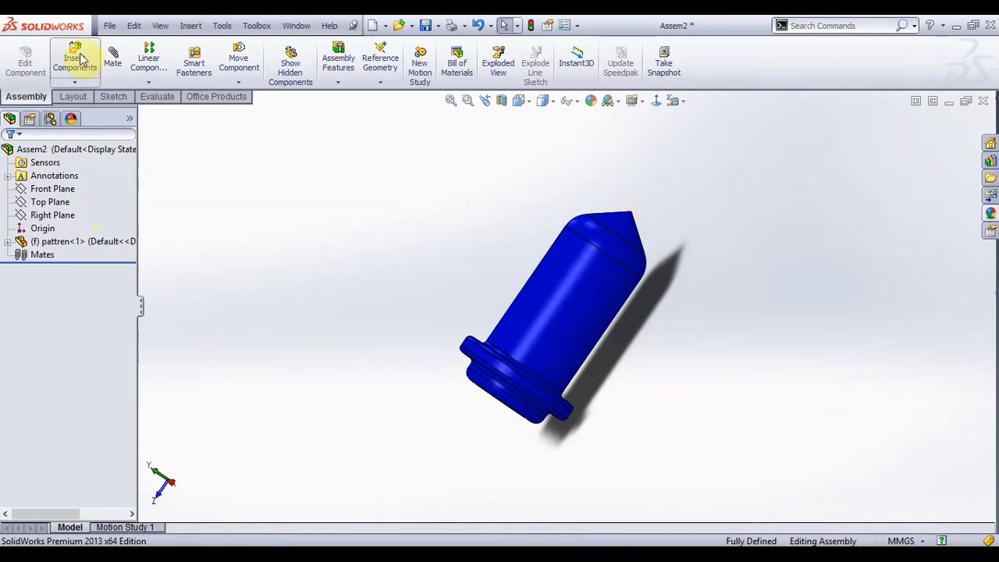
left_click(76, 82)
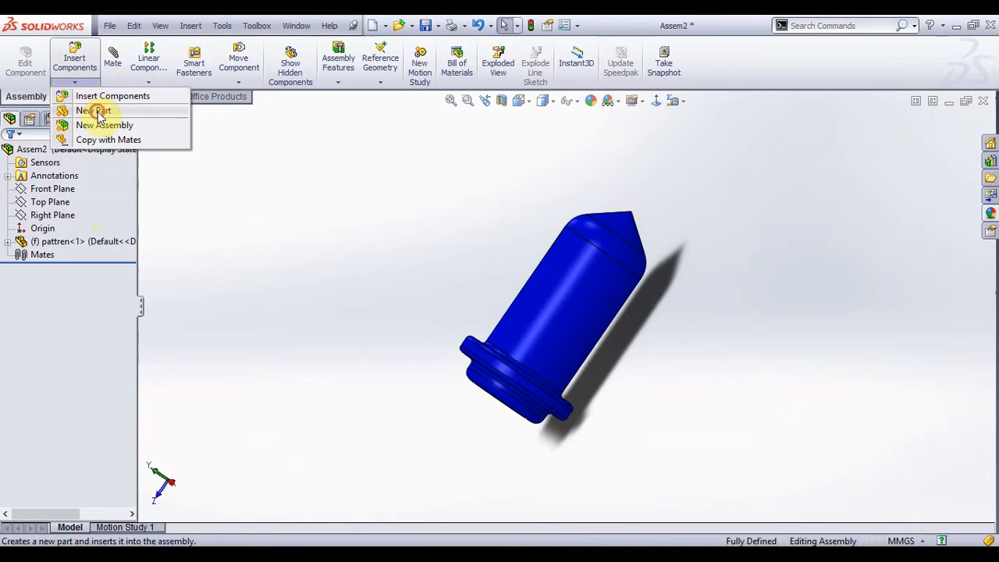
left_click(78, 113)
left_click(82, 215)
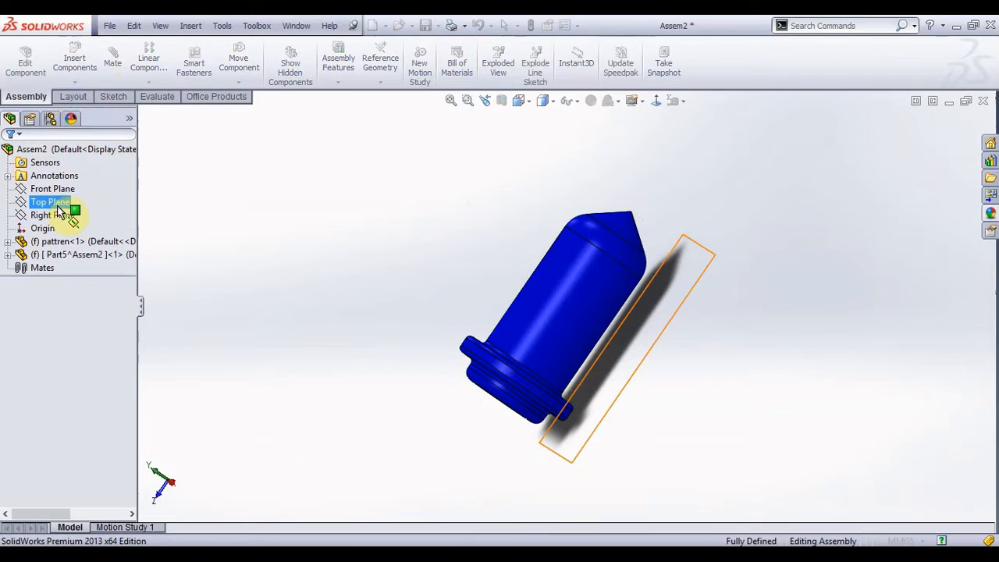
left_click(8, 242)
left_click(61, 307)
left_click(52, 310)
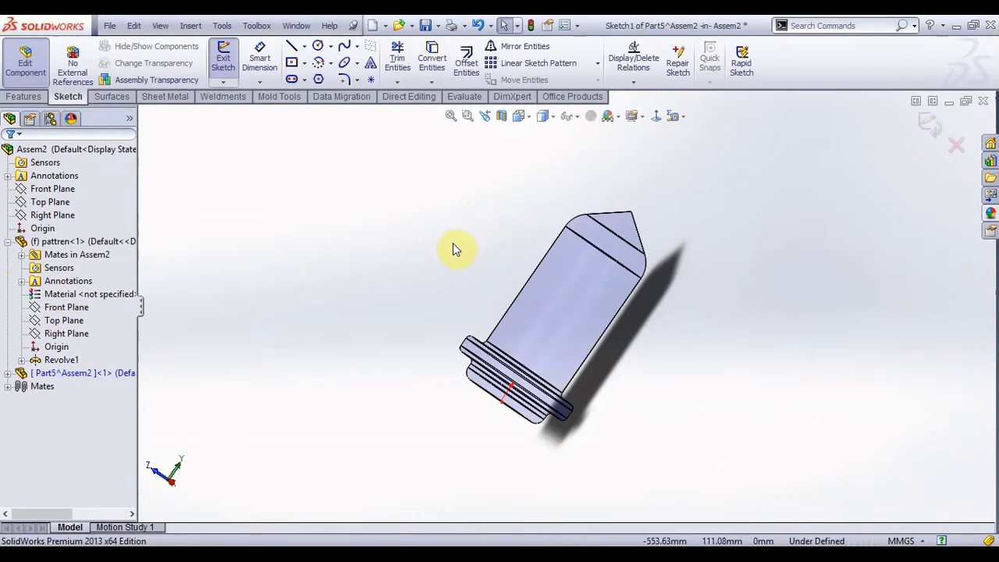
Step: Sketch a center rectangle about 223 mm wide and 316 mm high, centered on the pattern's axis and enclosing its whole outline
left_click(654, 116)
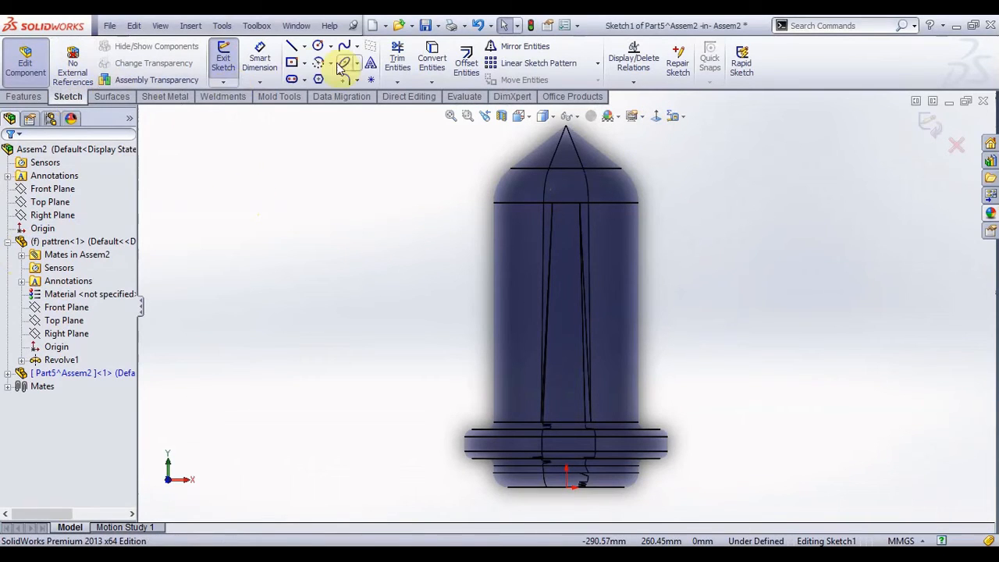
left_click(291, 62)
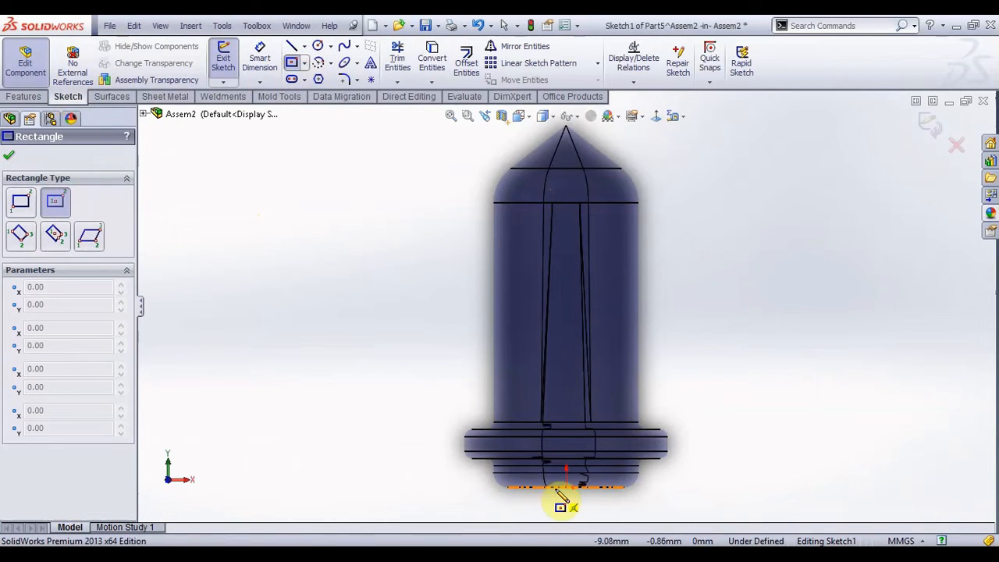
left_click(570, 315)
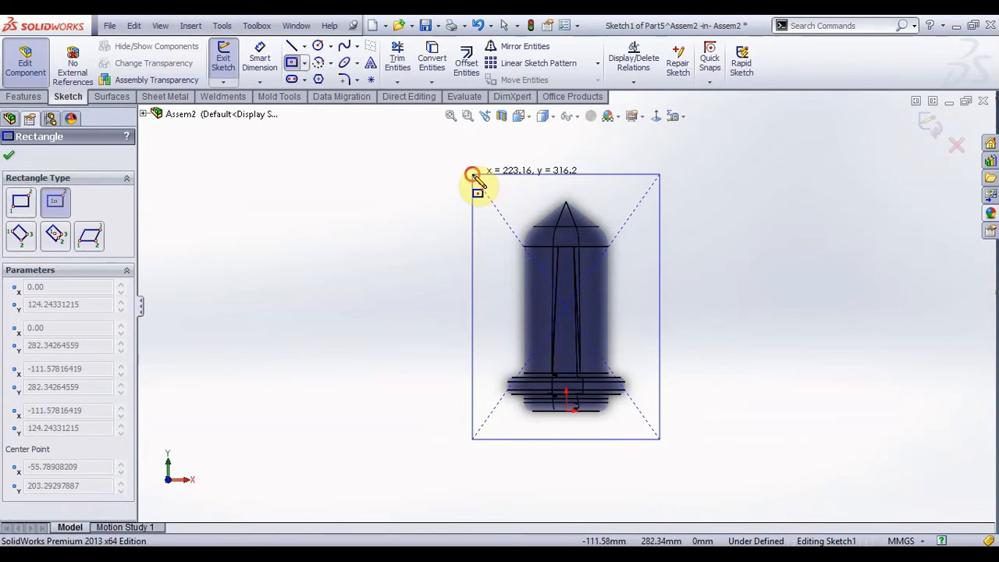
left_click(473, 174)
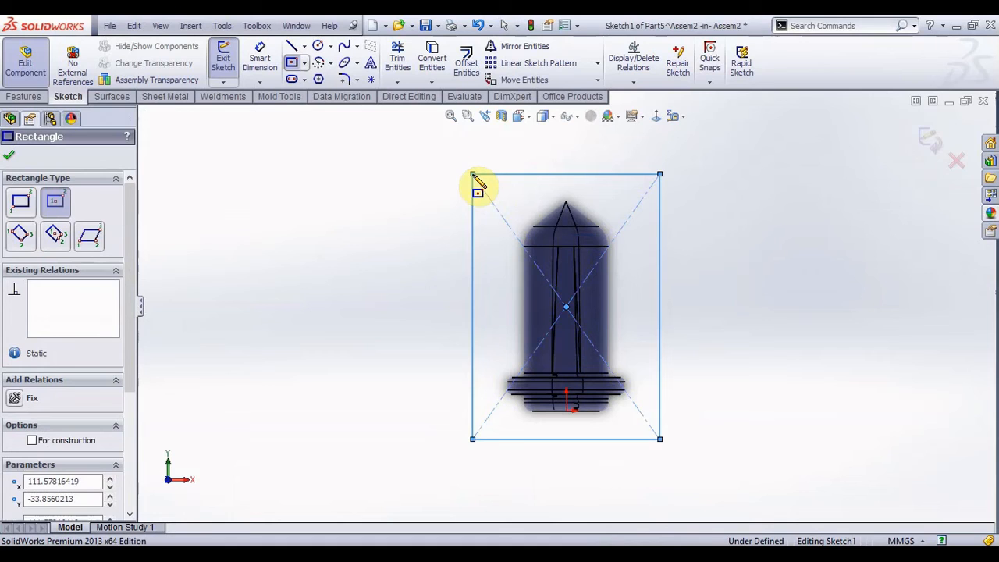
key("Escape")
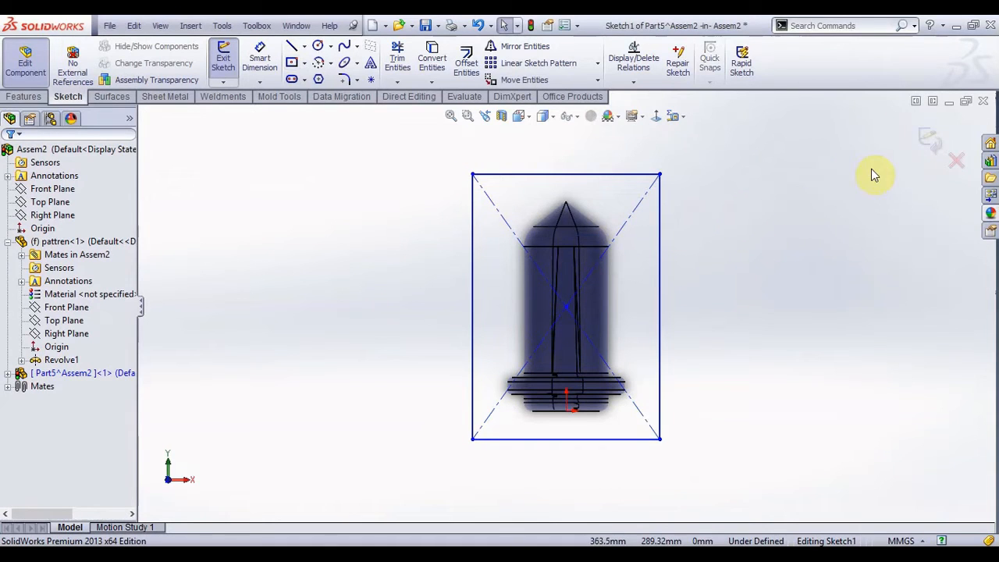
Step: Dimension the rectangle's height to 325 mm
left_click(259, 62)
left_click(472, 335)
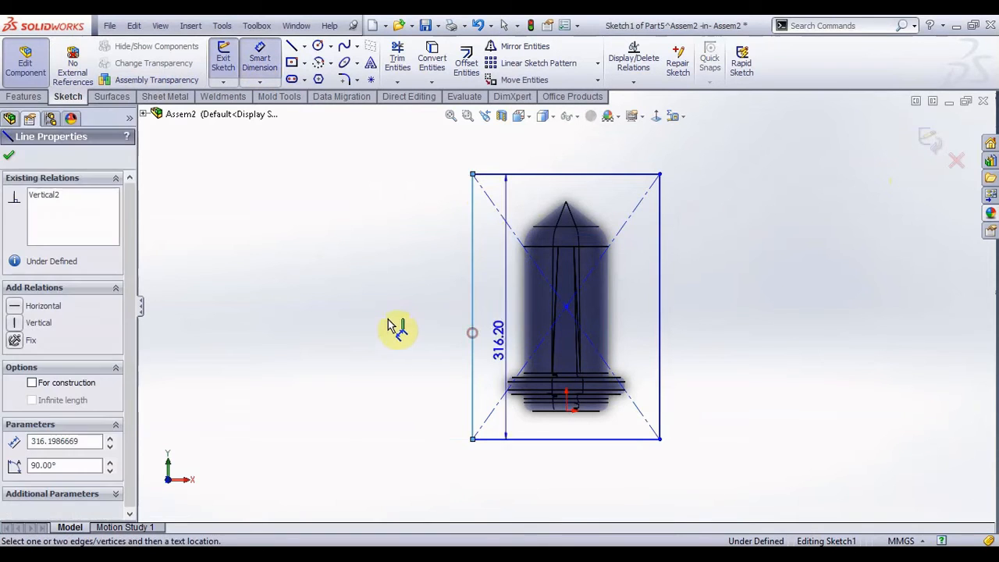
left_click(392, 326)
type("325")
key("Return")
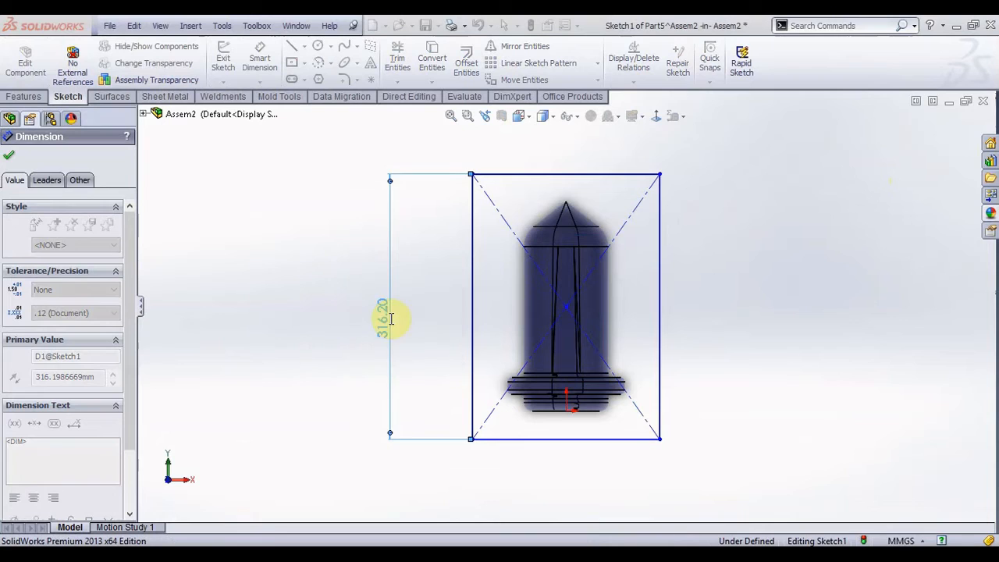
Step: Dimension the rectangle's width to 225 mm and exit the sketch
left_click(593, 167)
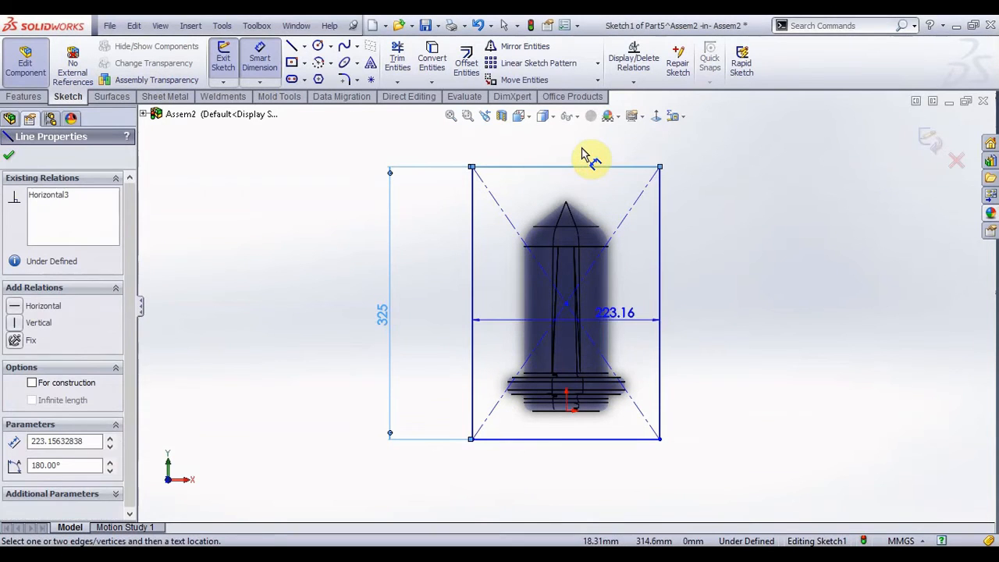
left_click(584, 149)
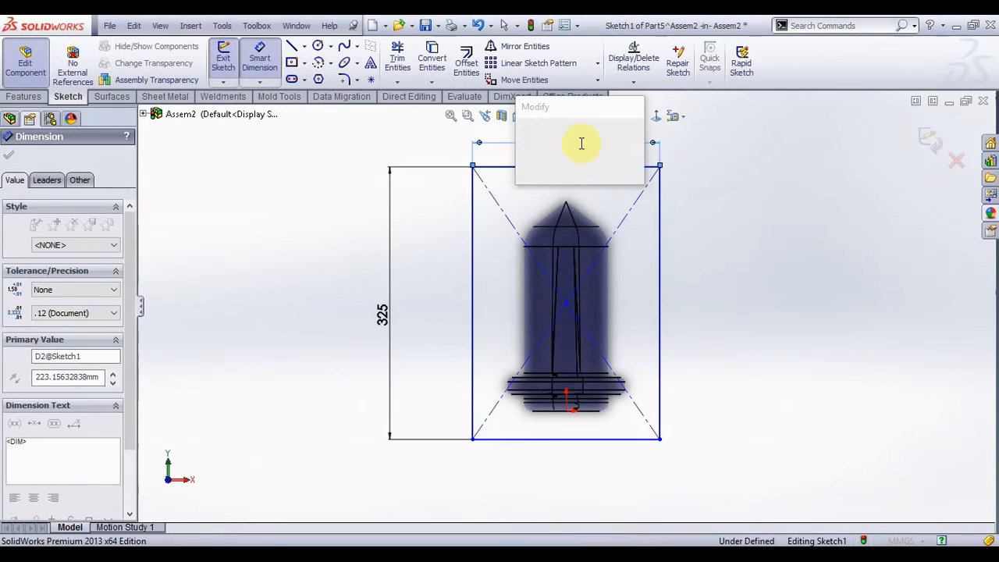
key("Return")
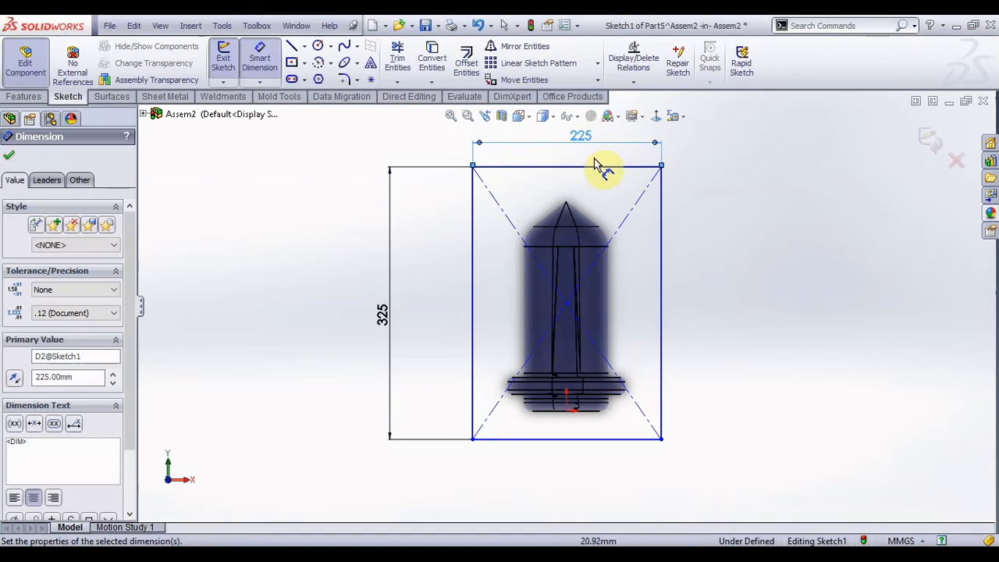
left_click(8, 153)
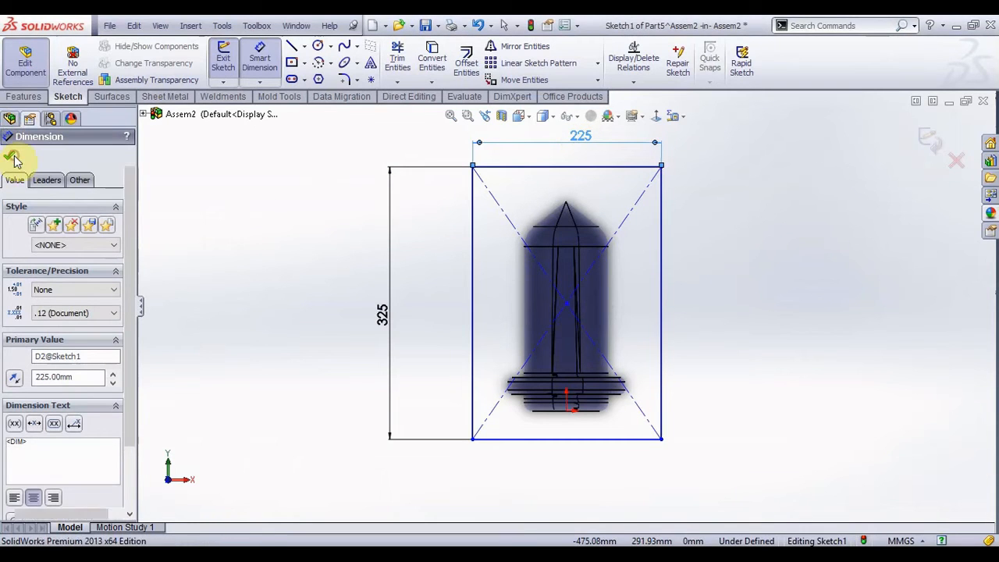
left_click(925, 140)
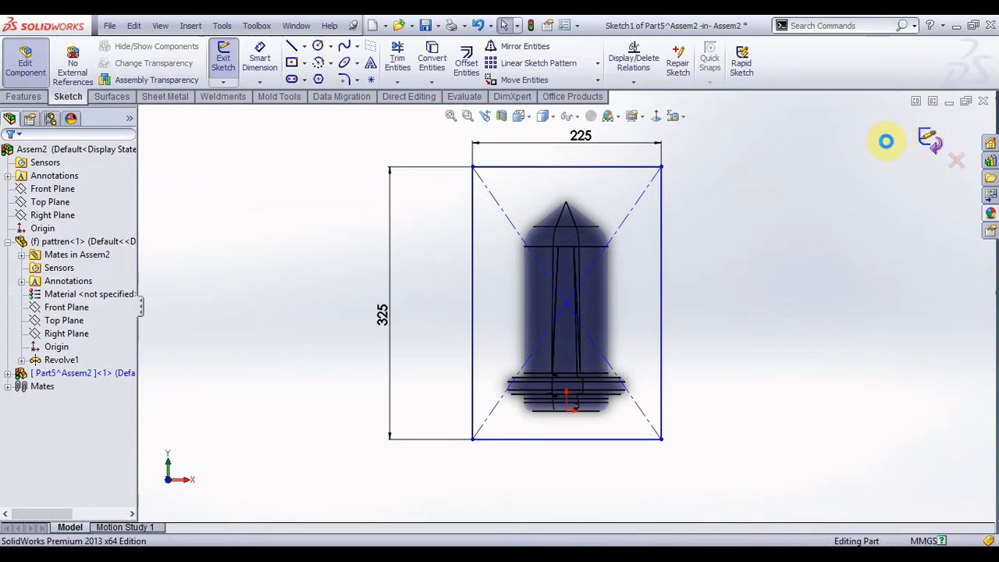
Step: Extrude the rectangle as a Blind boss 100 mm deep to form a block over one half of the pattern
left_click(23, 96)
left_click(220, 74)
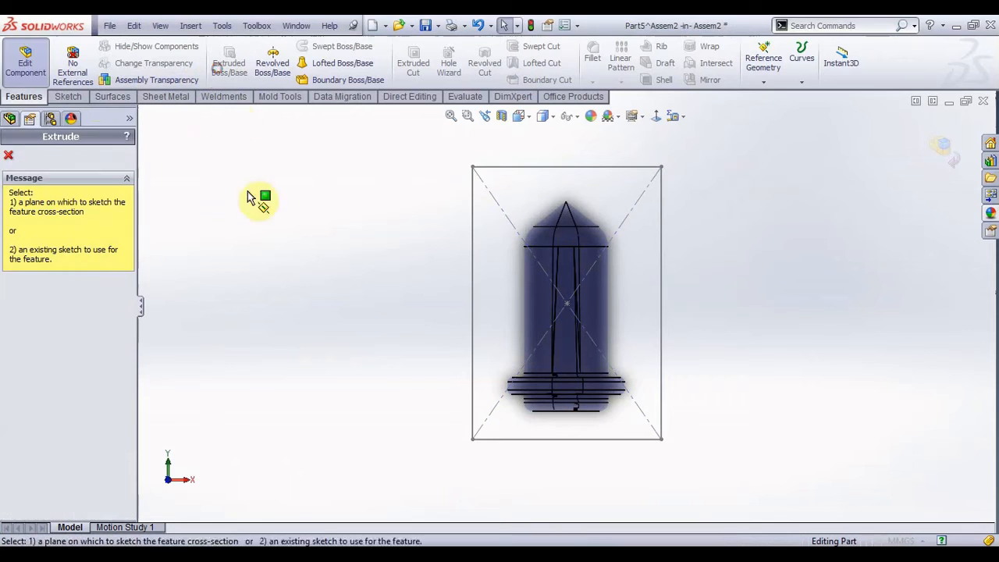
left_click(498, 440)
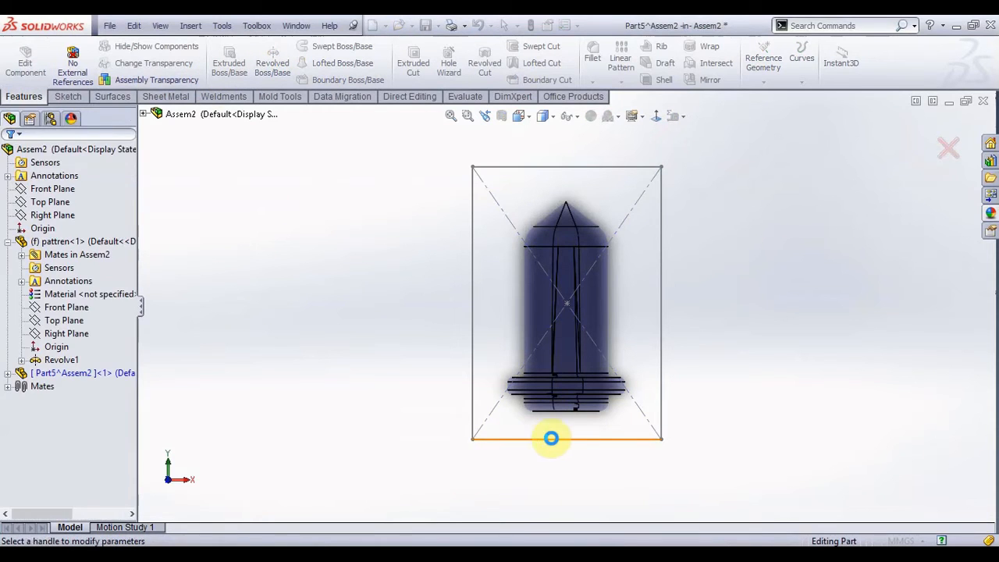
middle_click_drag(622, 387, 526, 409)
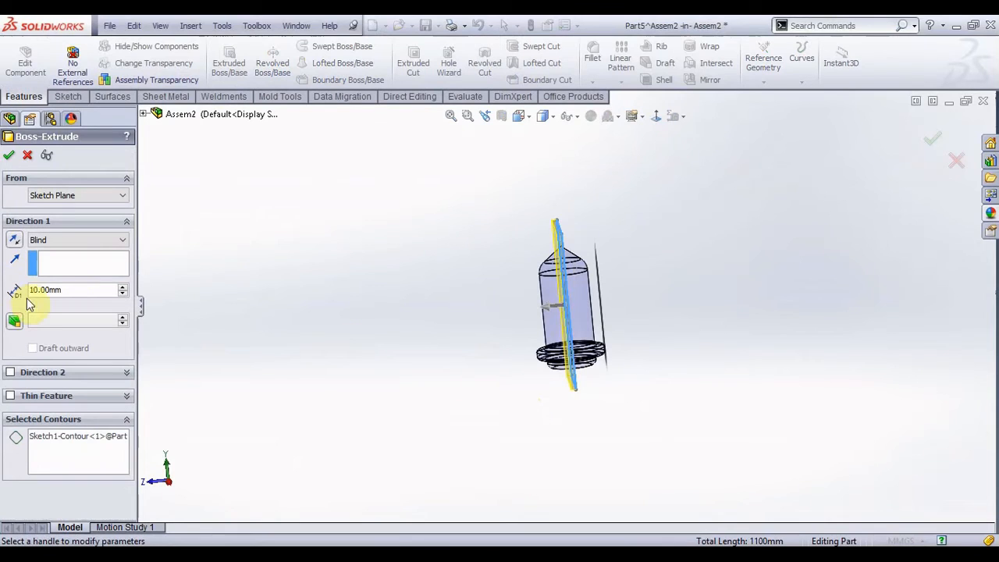
double_click(66, 289)
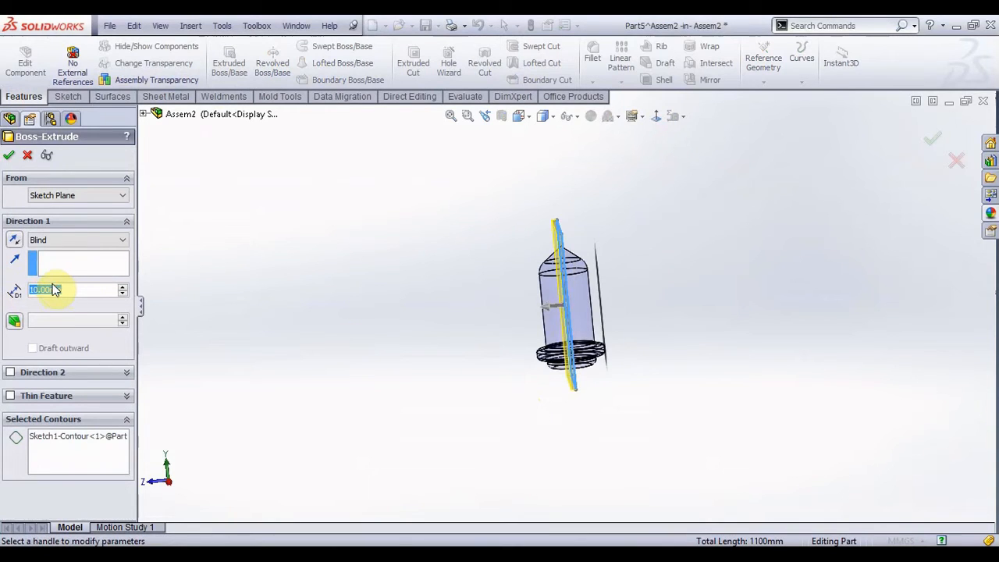
type("100")
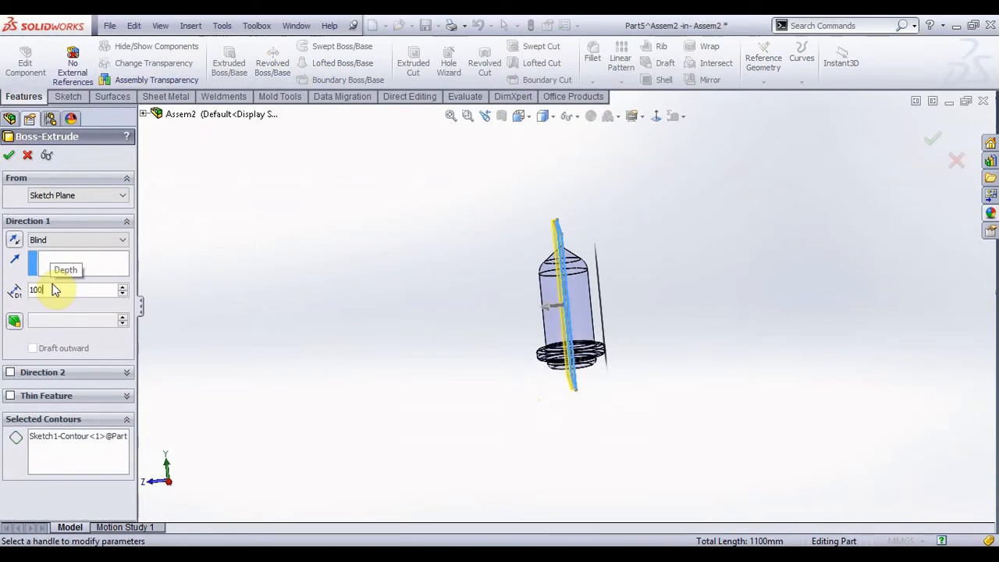
key("Return")
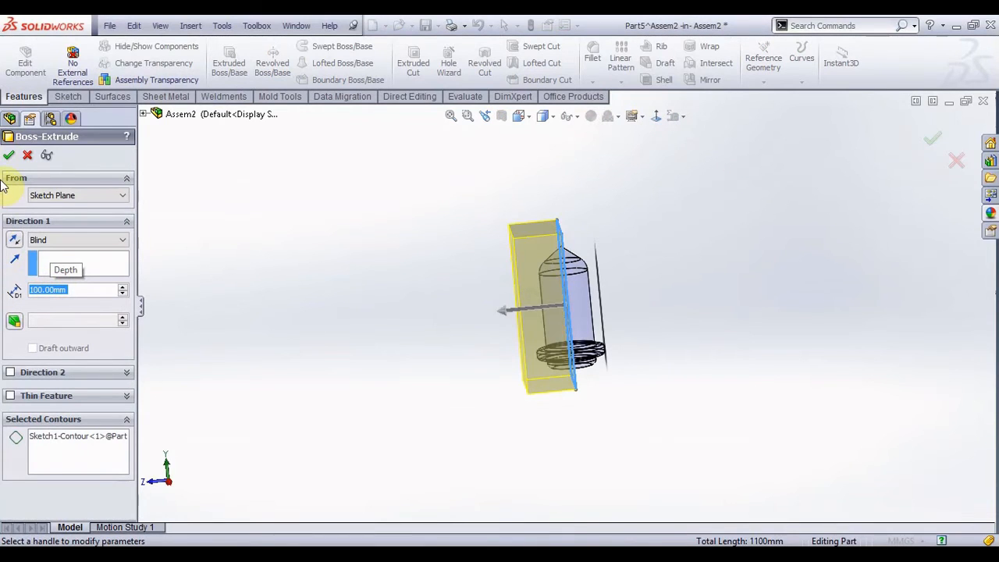
left_click(9, 157)
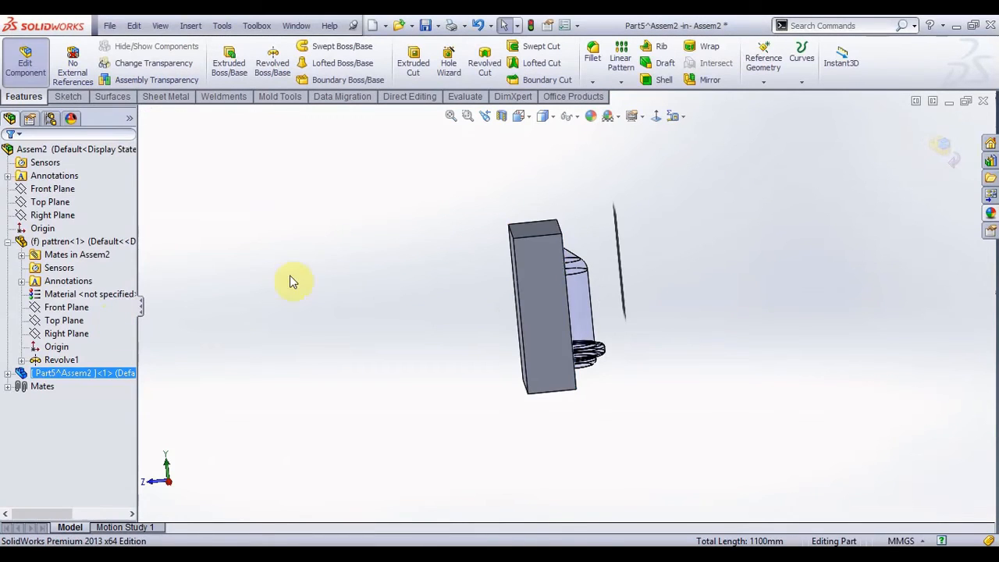
Step: Create a Cavity in the block using the pattern as design component, with 0% uniform scaling about the component origins
middle_click_drag(502, 290, 572, 321)
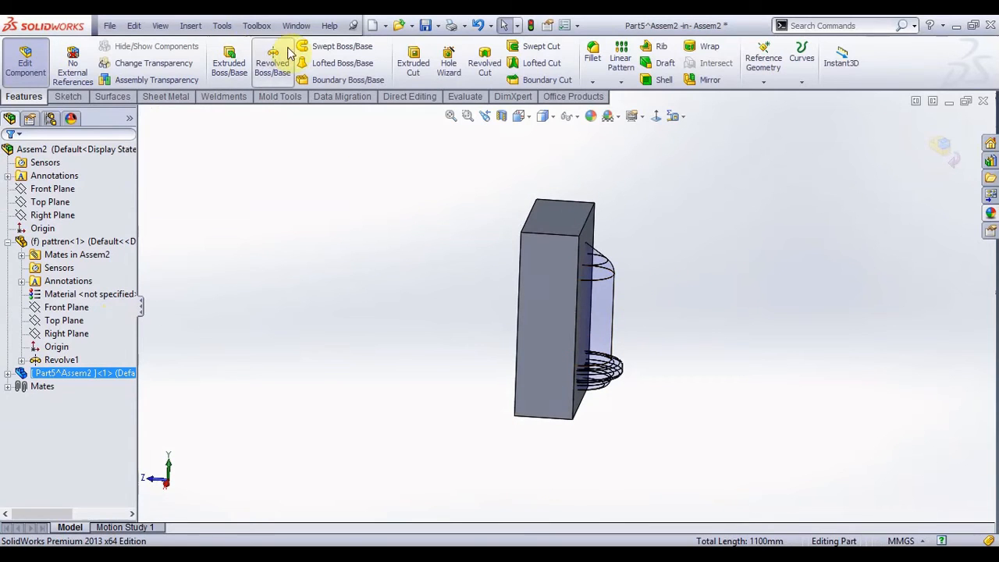
left_click(190, 26)
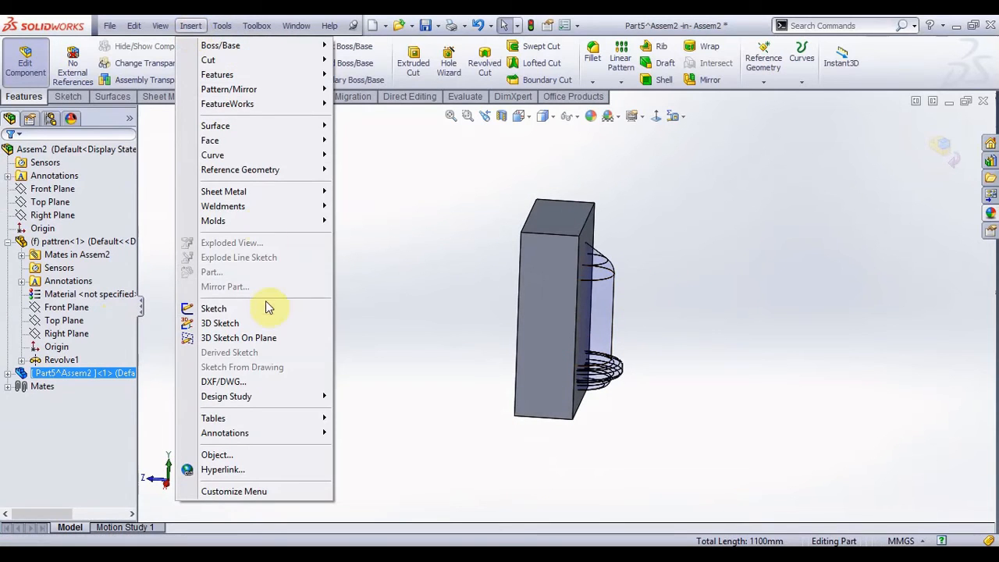
mouse_move(260, 75)
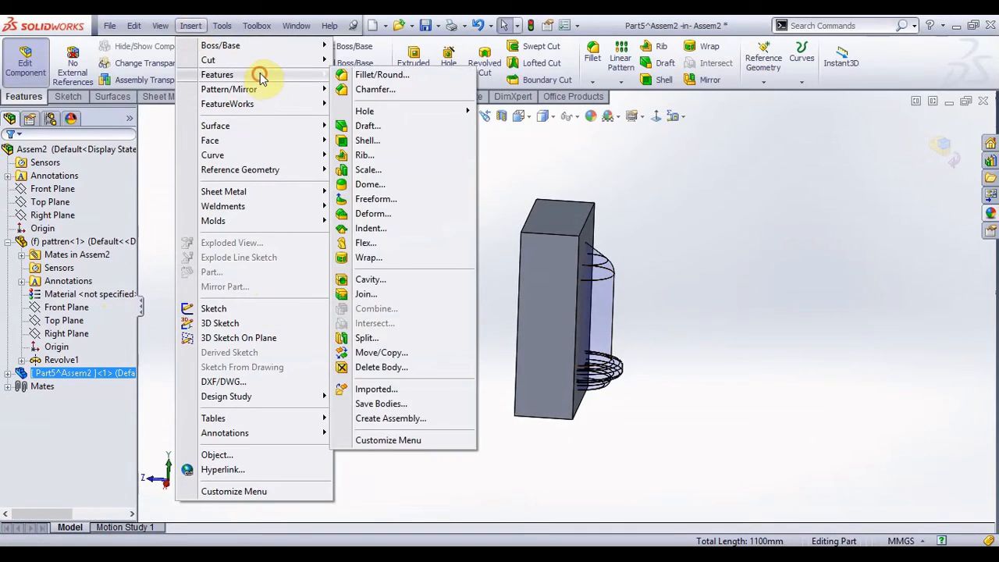
left_click(406, 281)
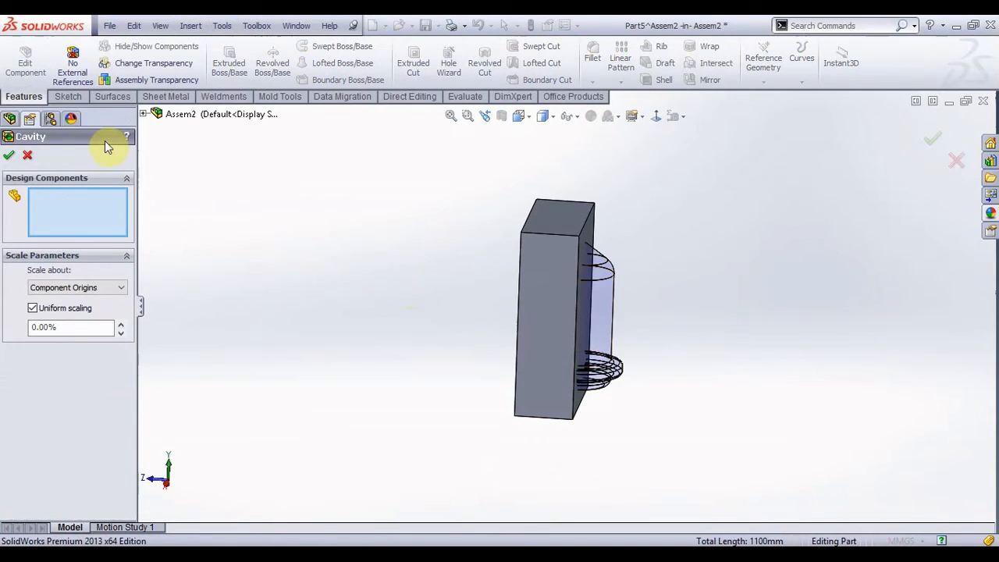
left_click(143, 113)
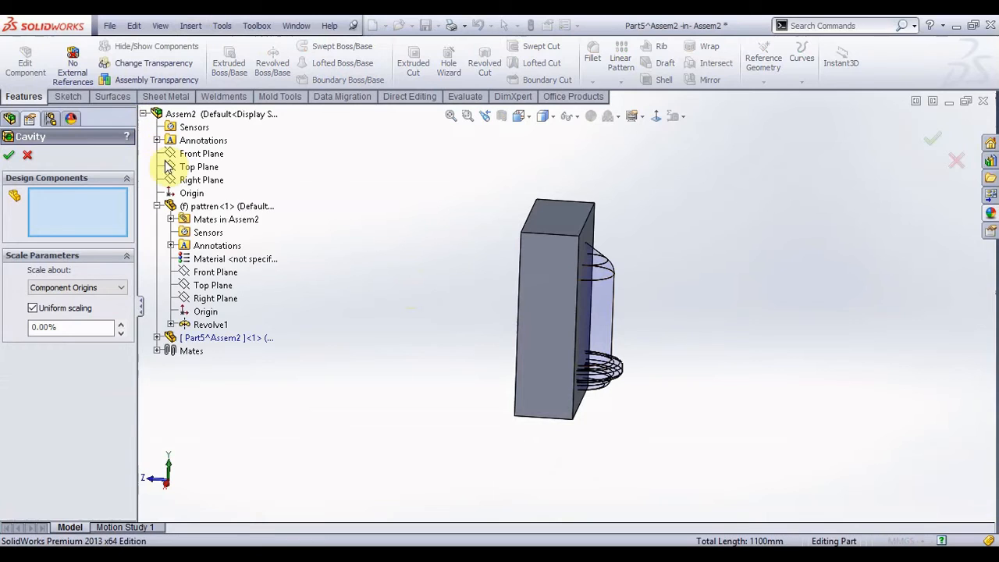
left_click(206, 209)
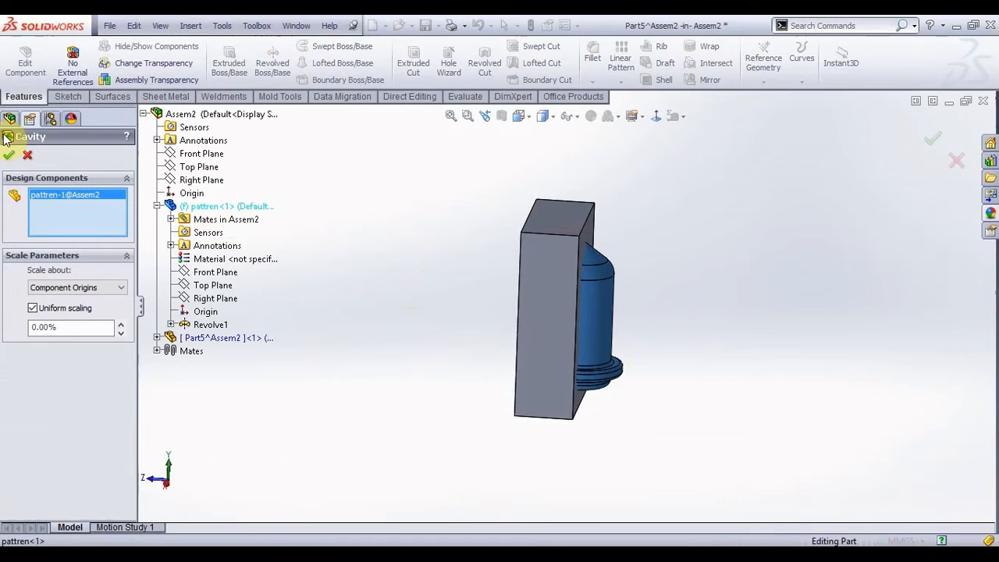
key("Return")
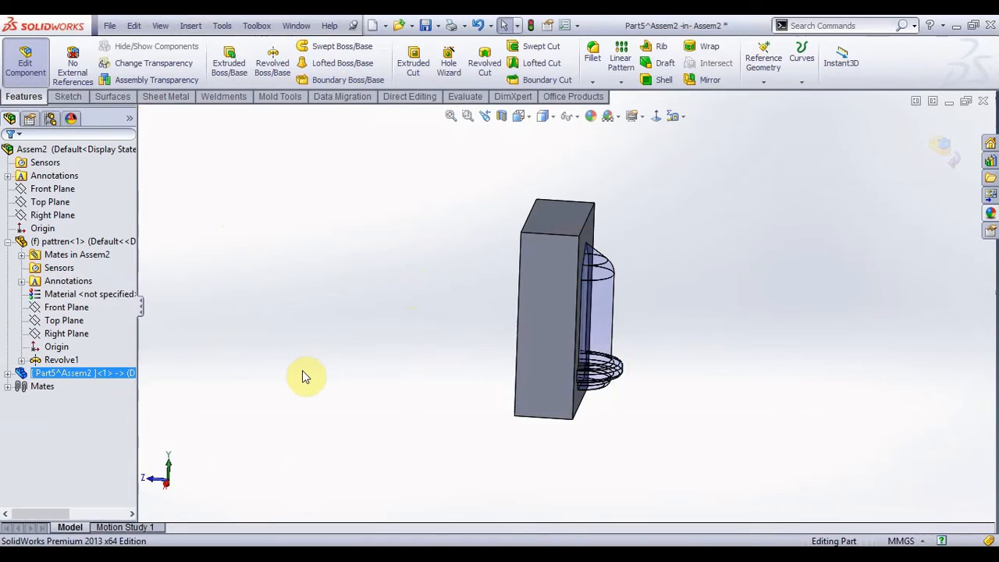
Step: Rename the block part as "bottom mold" and return to editing the assembly
right_click(67, 374)
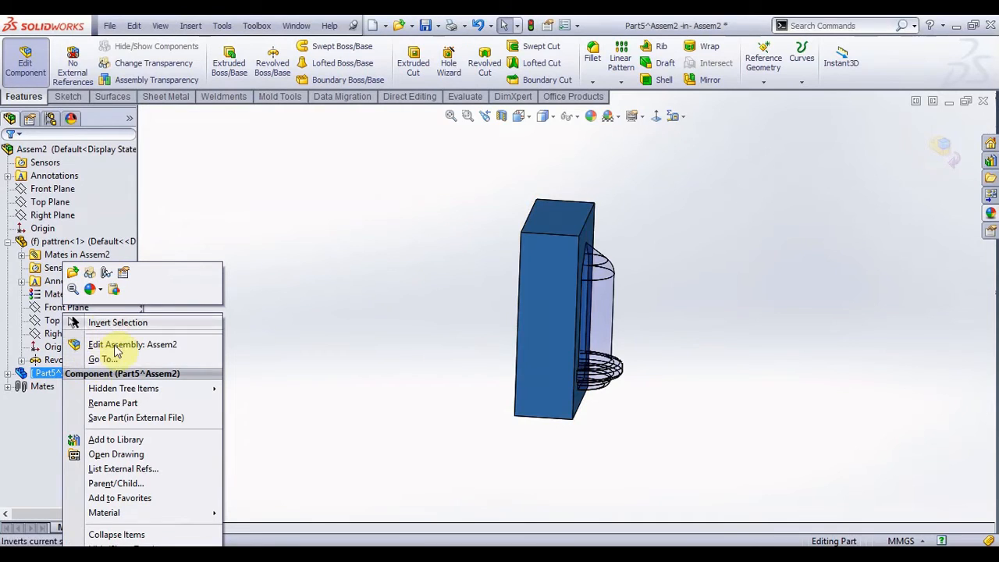
left_click(113, 402)
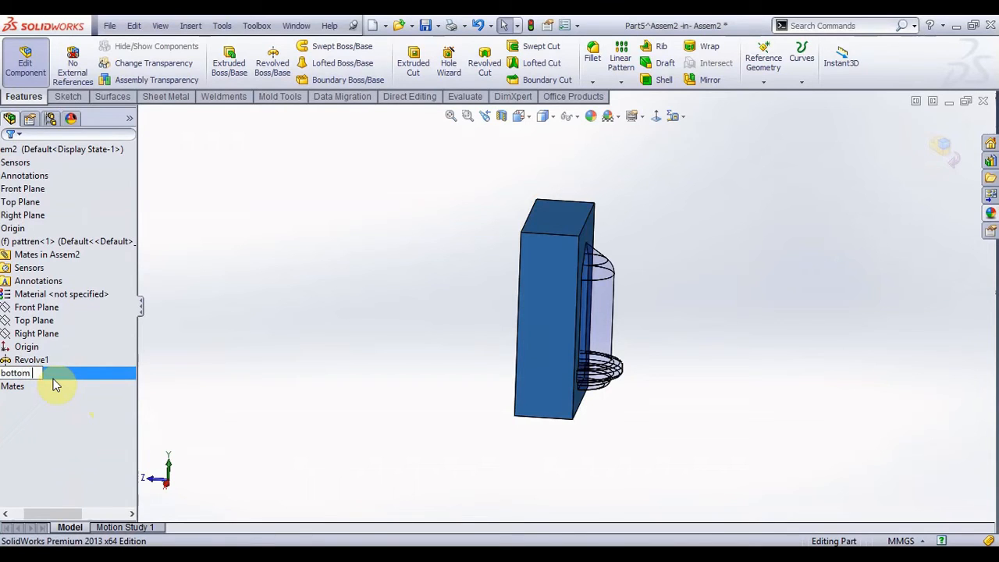
type("old")
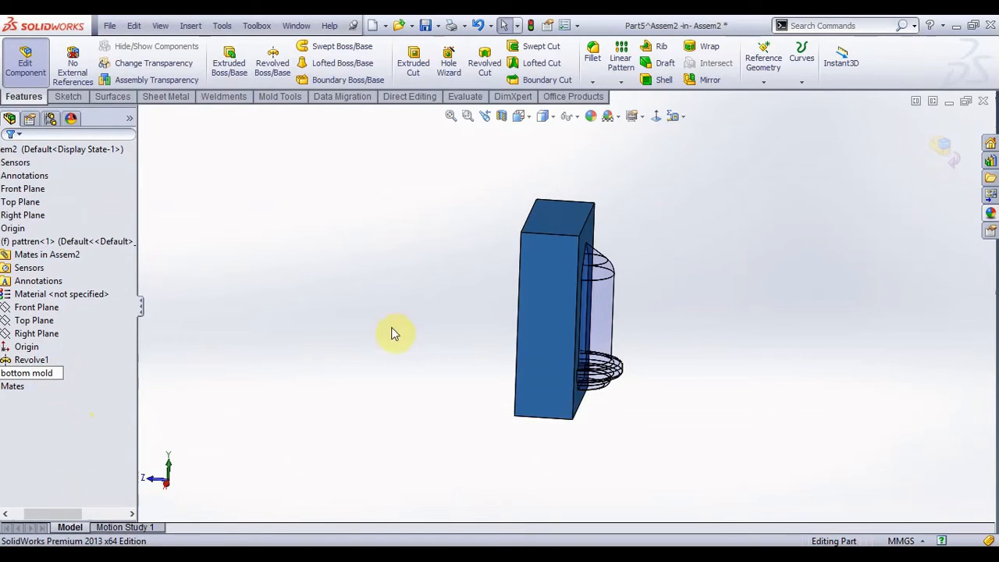
left_click(177, 362)
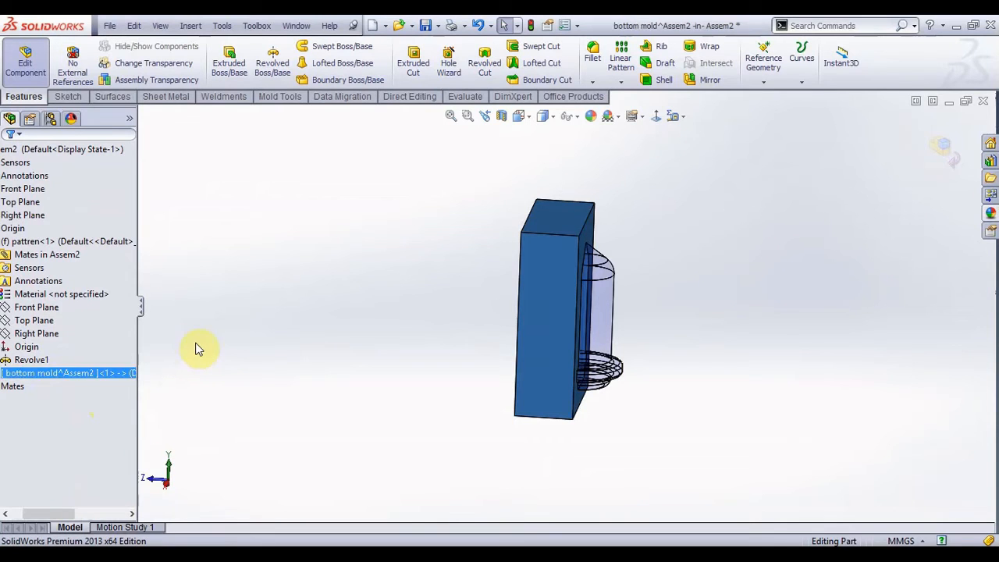
left_click(946, 152)
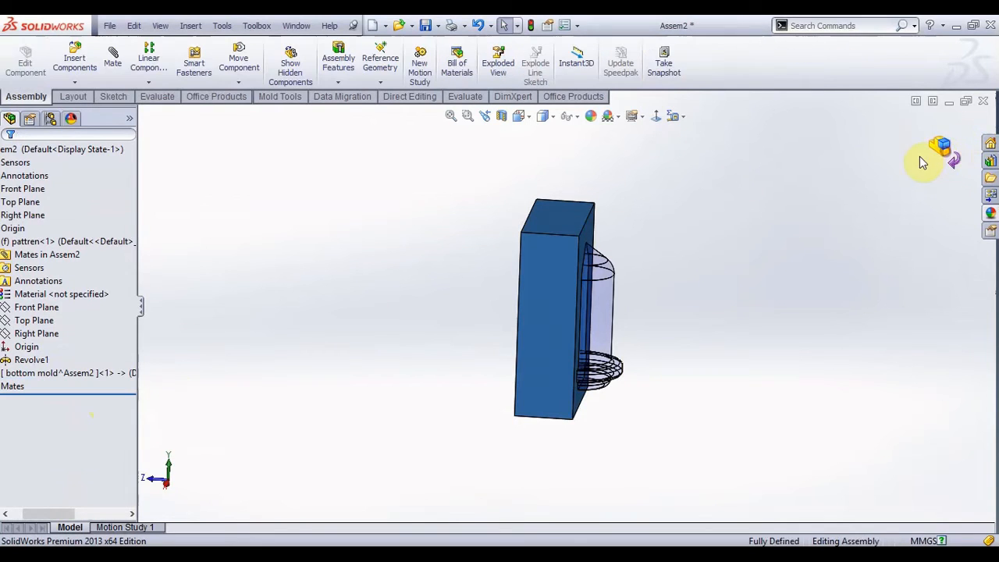
Step: Apply a shiny red color to the bottom mold at component level
scroll(582, 262, "down", 2)
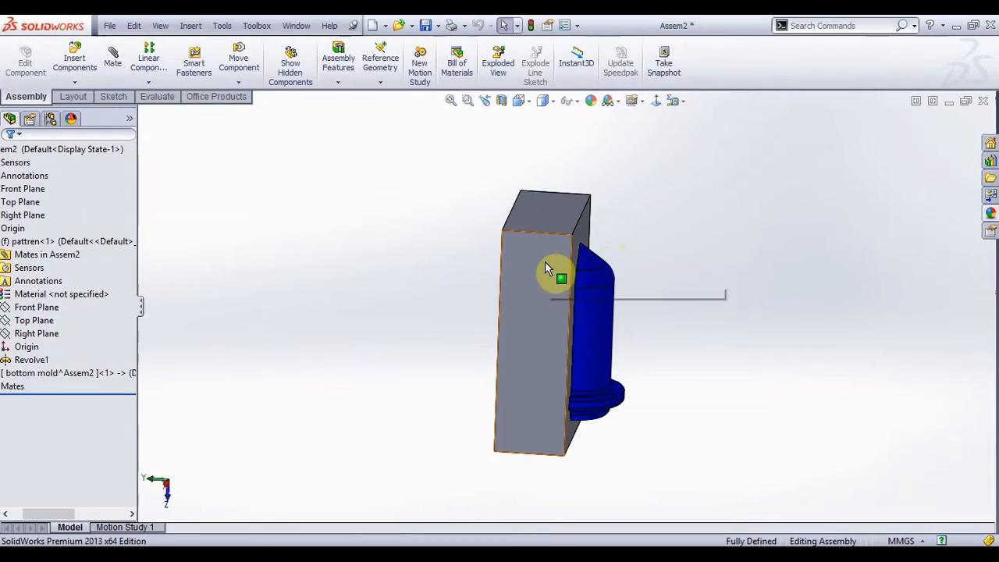
left_click(543, 262)
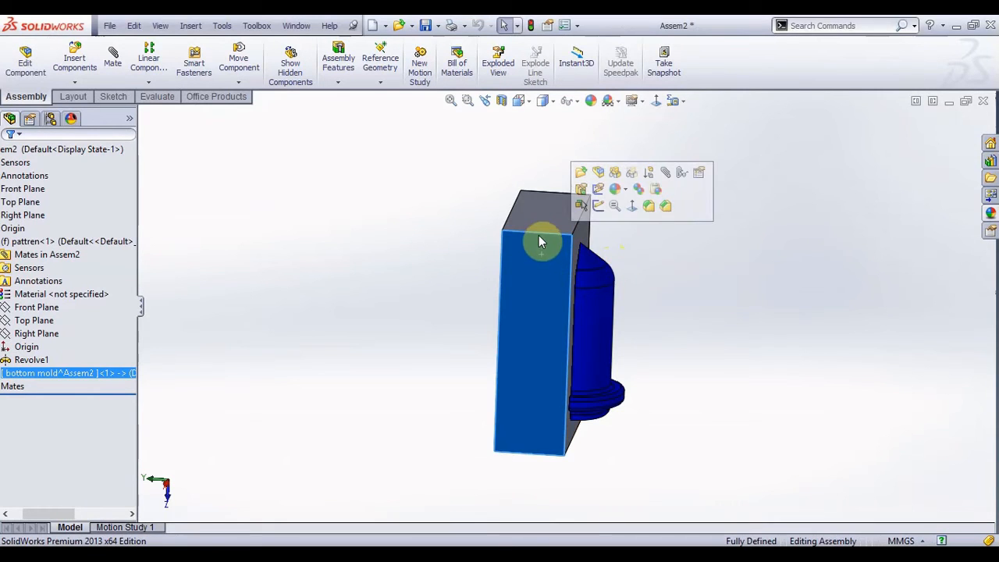
left_click(622, 191)
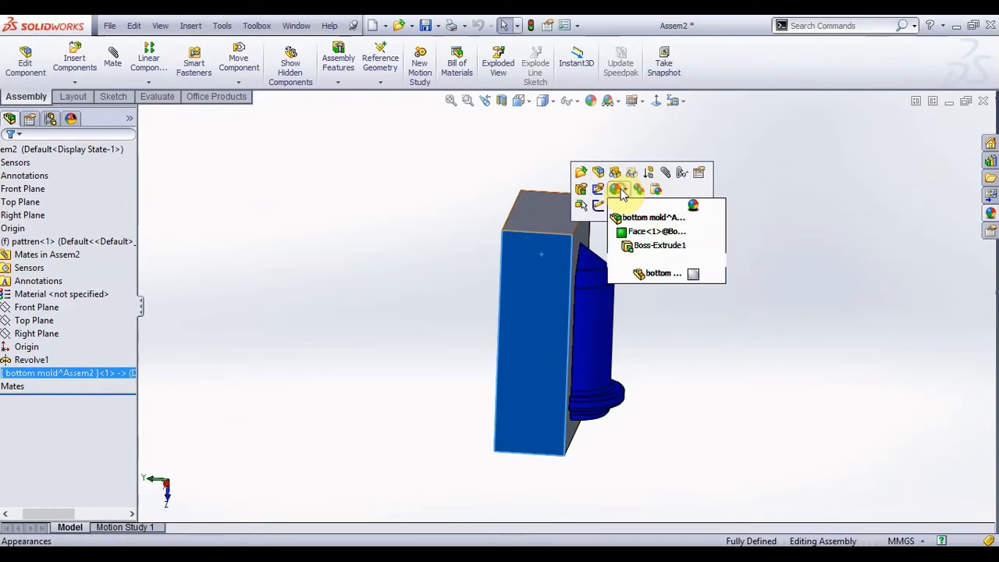
left_click(639, 218)
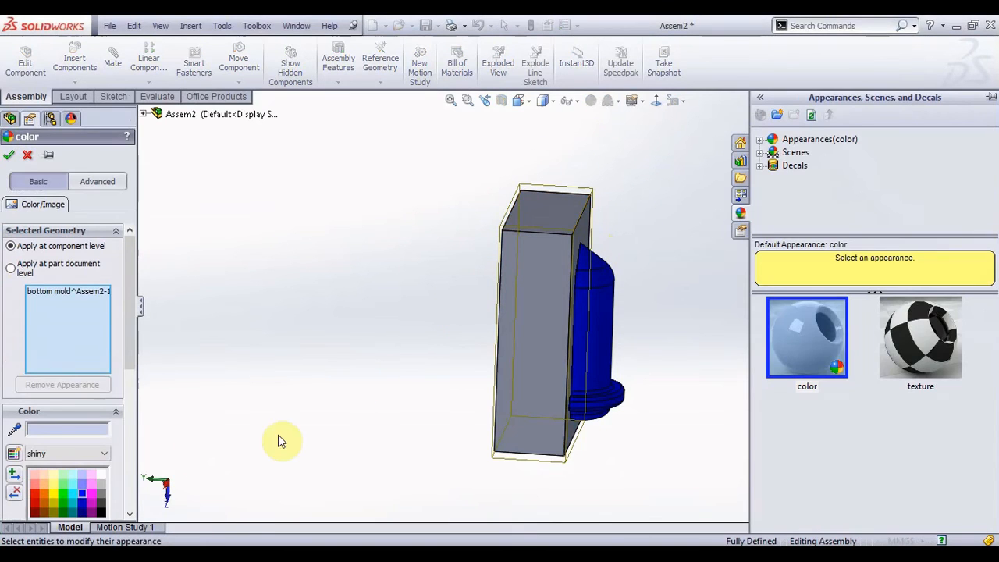
left_click(33, 494)
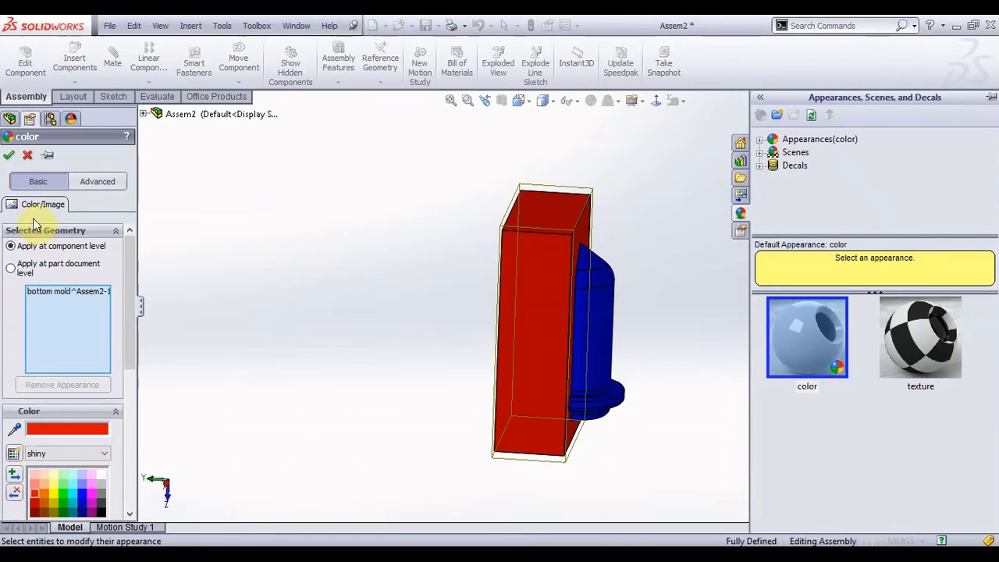
left_click(10, 158)
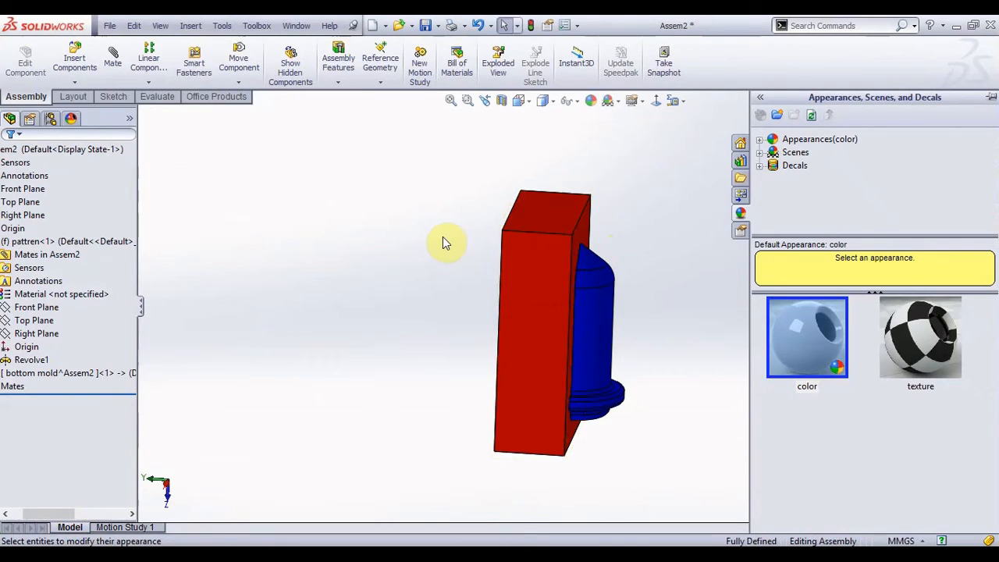
left_click(684, 173)
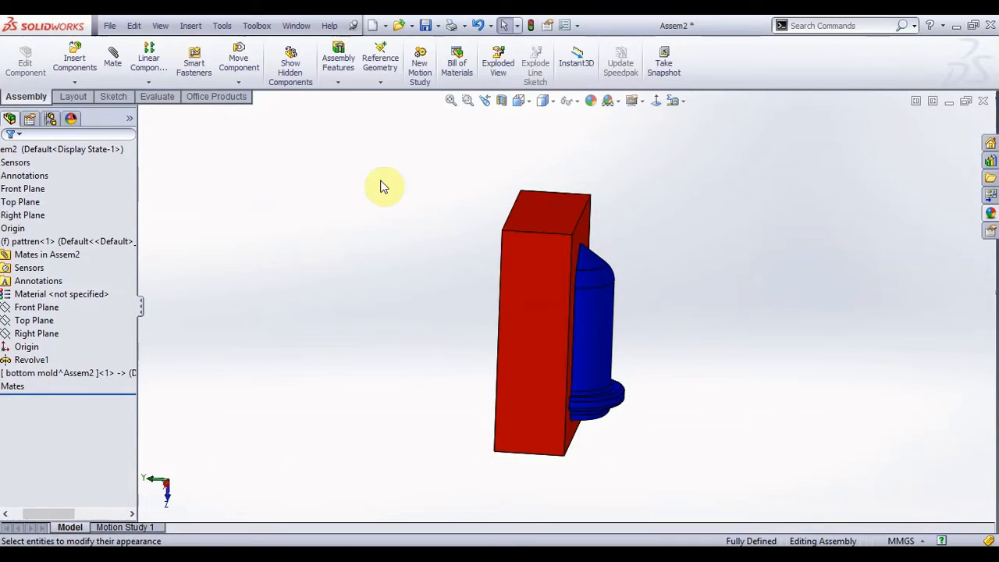
Step: Try to insert a new part positioned on the pattern component
left_click(75, 81)
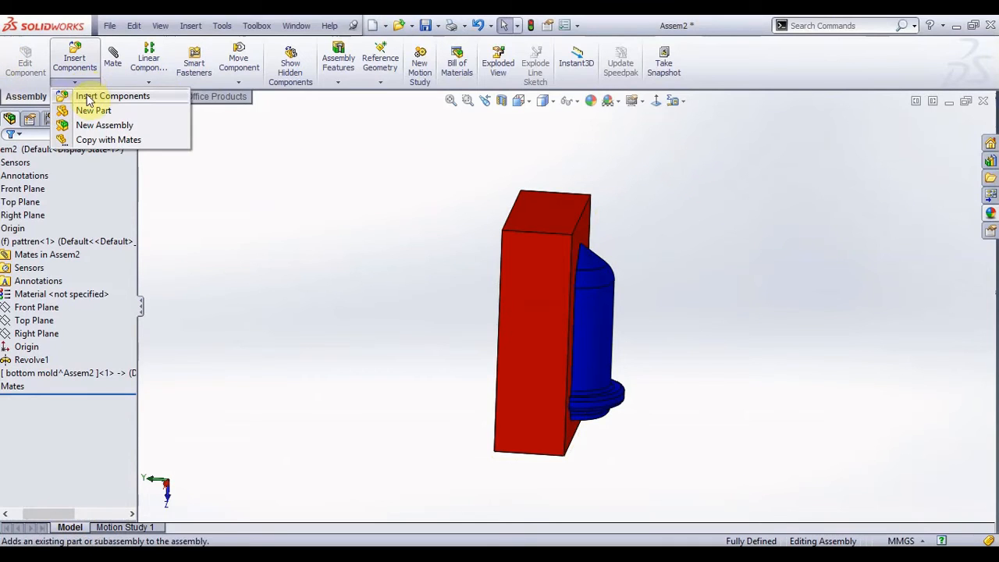
left_click(92, 110)
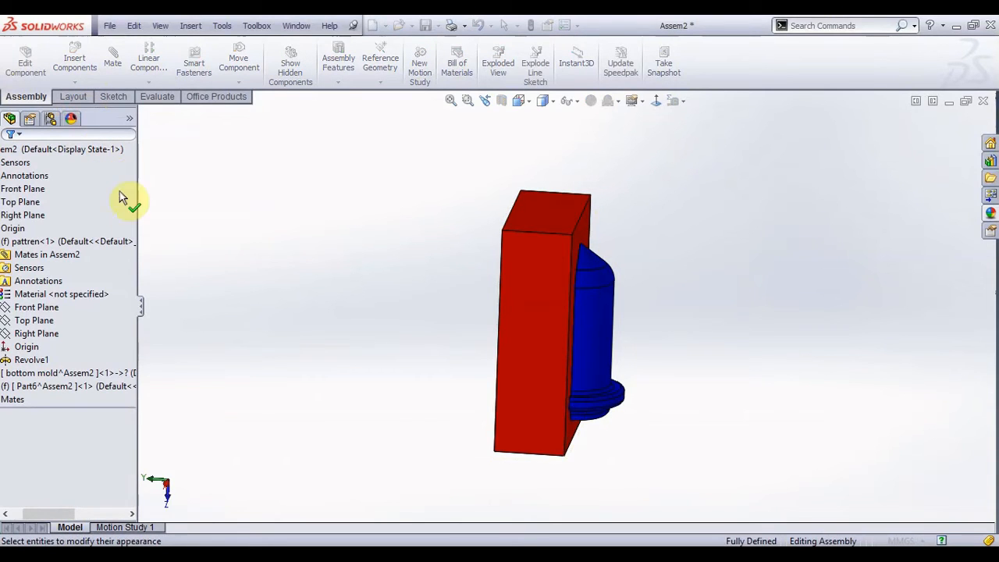
left_click(61, 243)
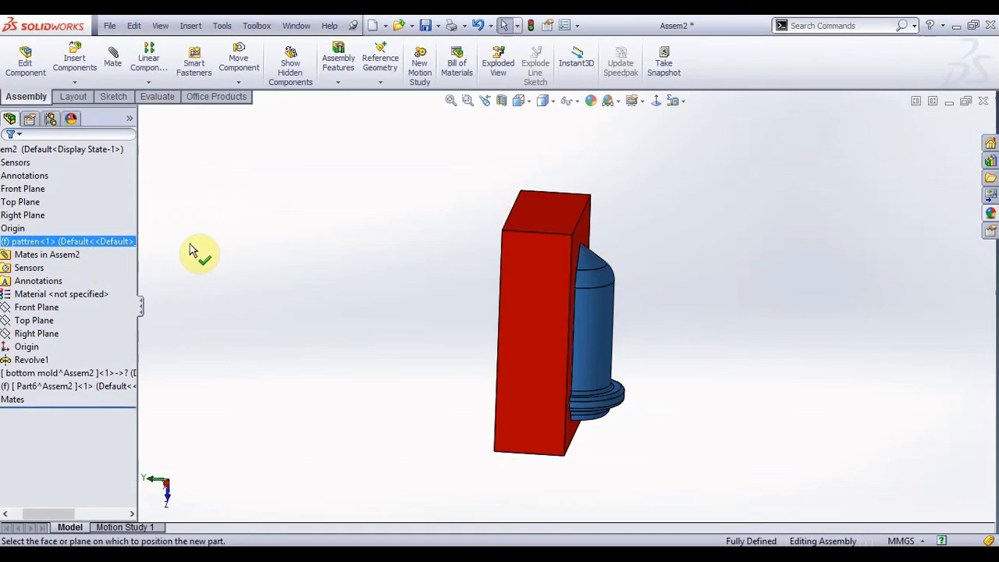
Step: Insert a new part on the pattern's Top Plane and orient the view normal to its sketch
left_click(81, 80)
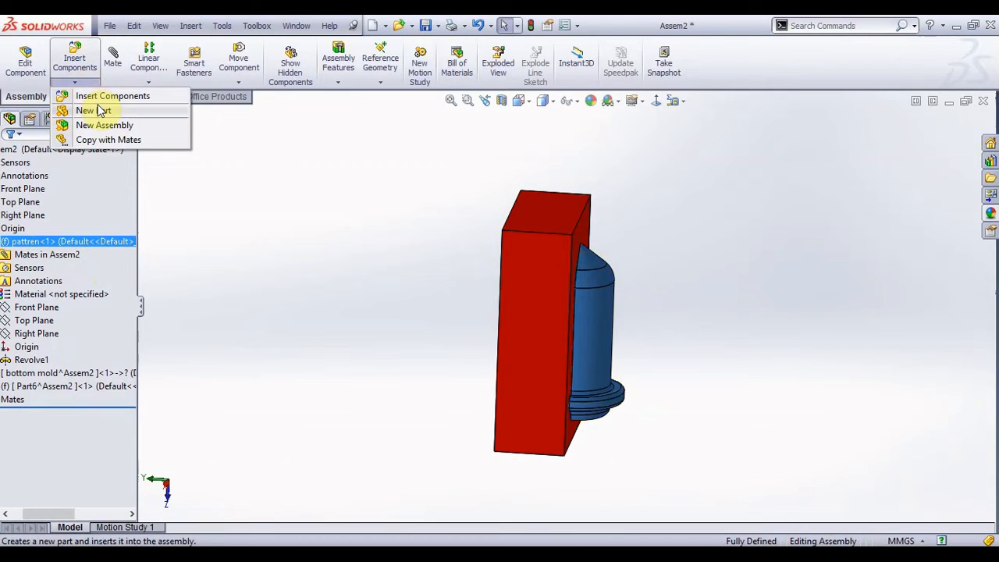
left_click(97, 114)
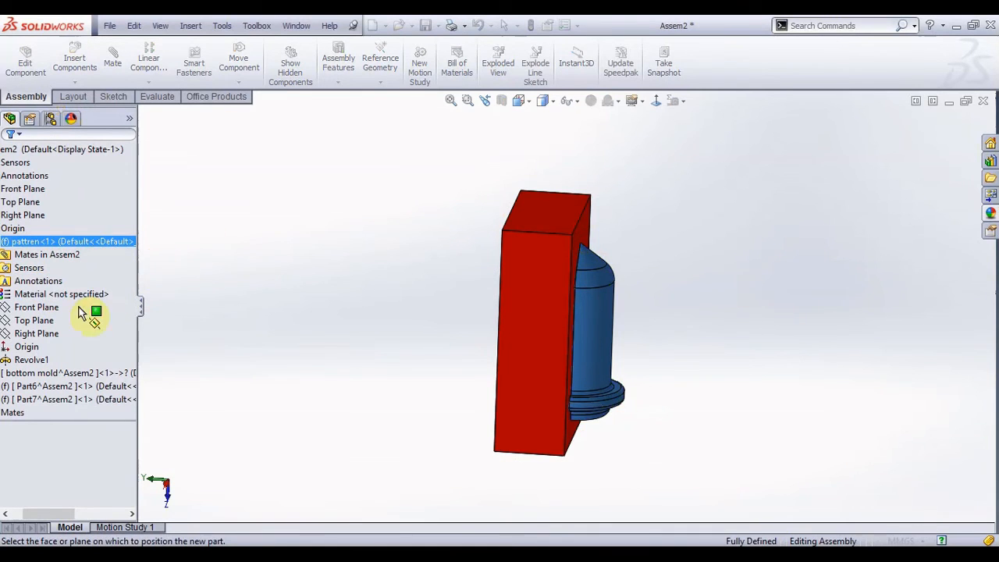
left_click(35, 326)
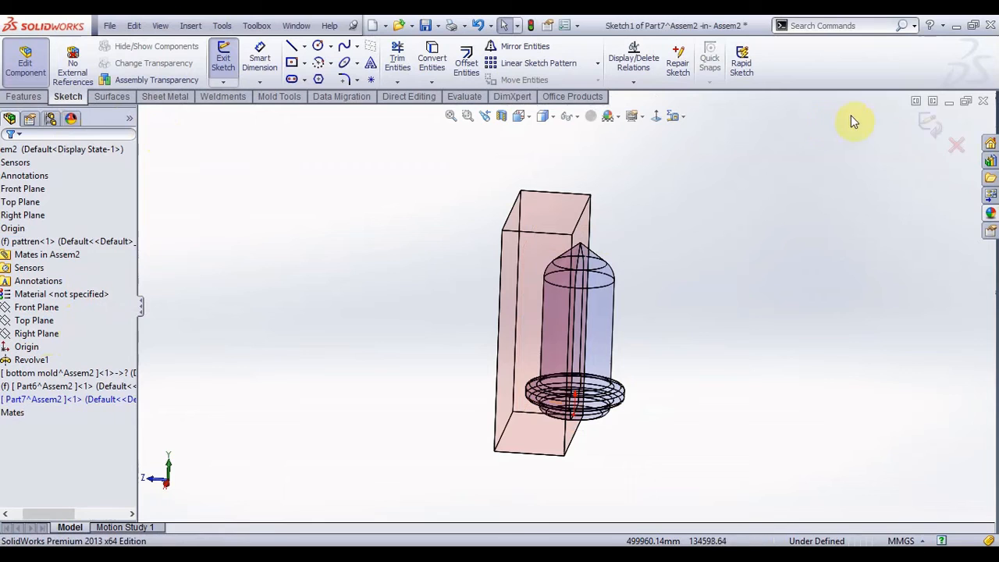
left_click(658, 117)
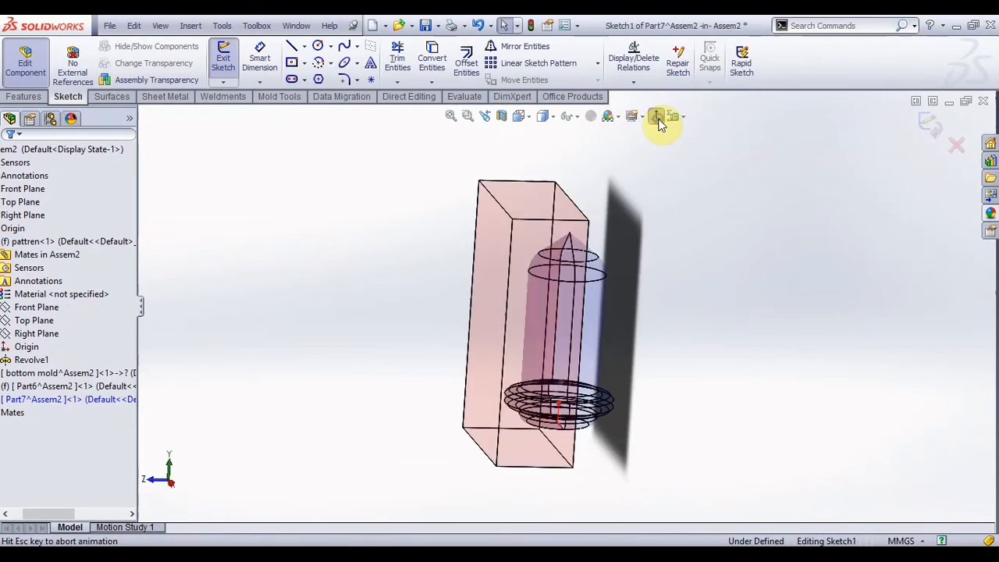
Step: Sketch a corner rectangle between opposite corners of the bottom mold's outline and exit the sketch
left_click(307, 63)
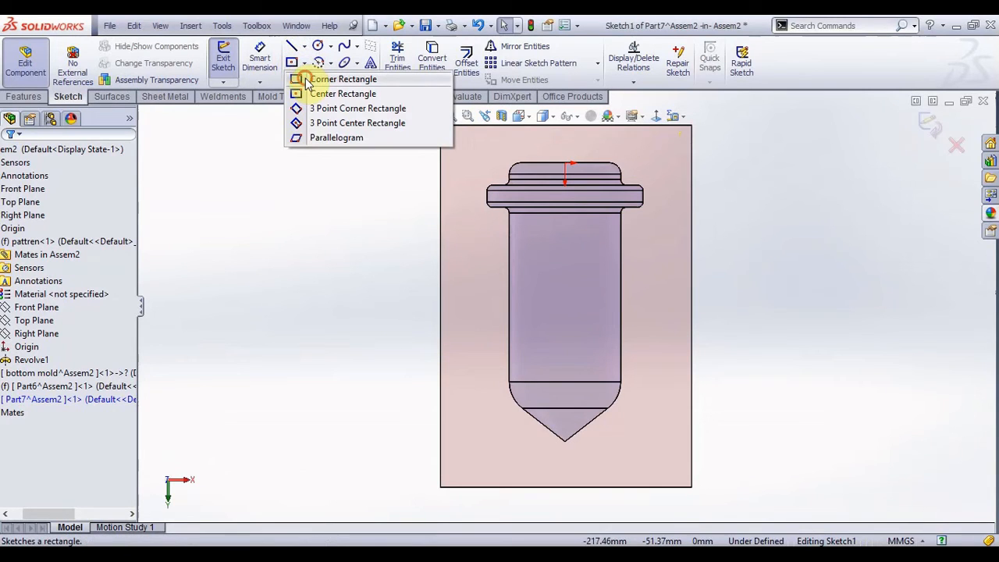
left_click(336, 79)
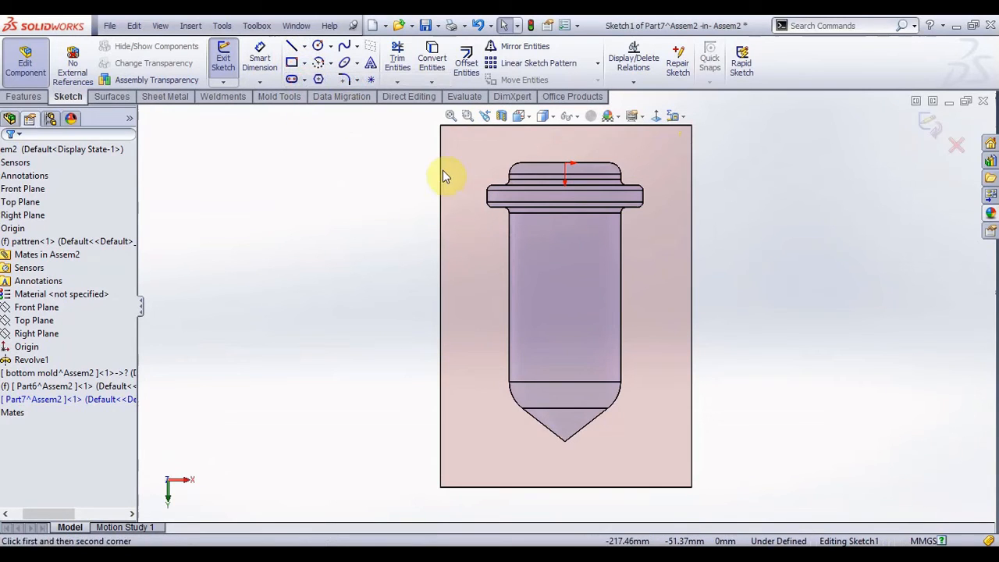
left_click(441, 126)
left_click(691, 487)
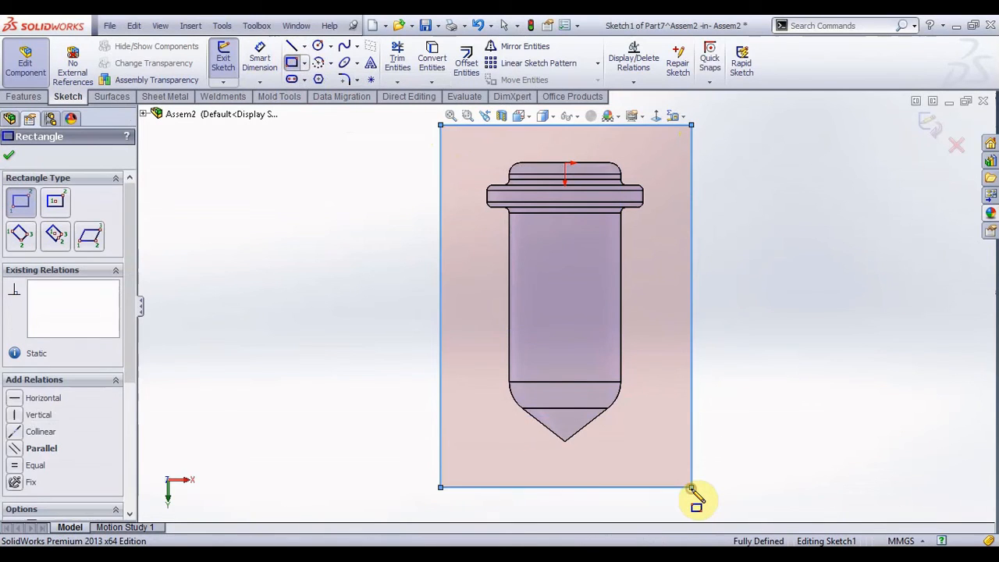
key("Escape")
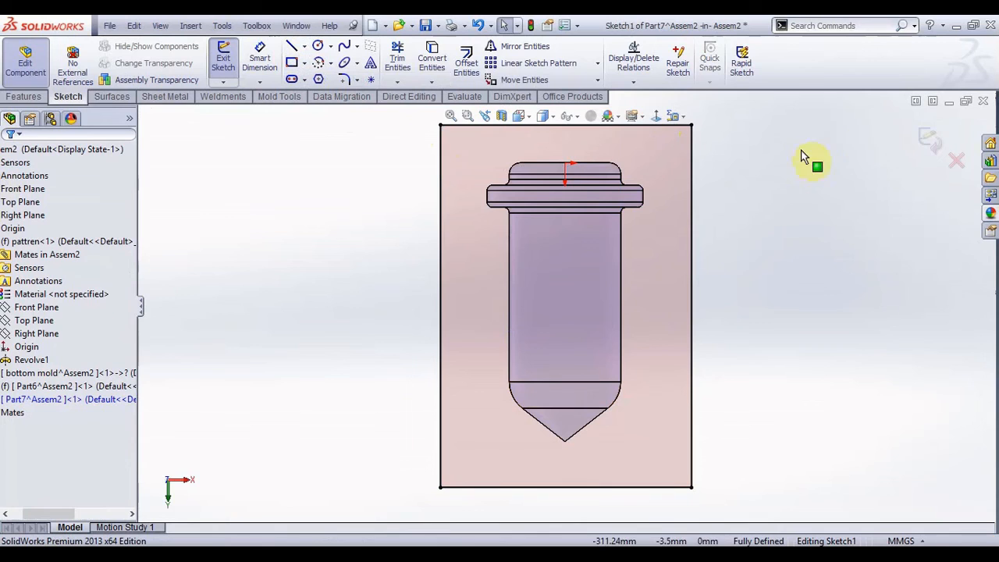
left_click(927, 141)
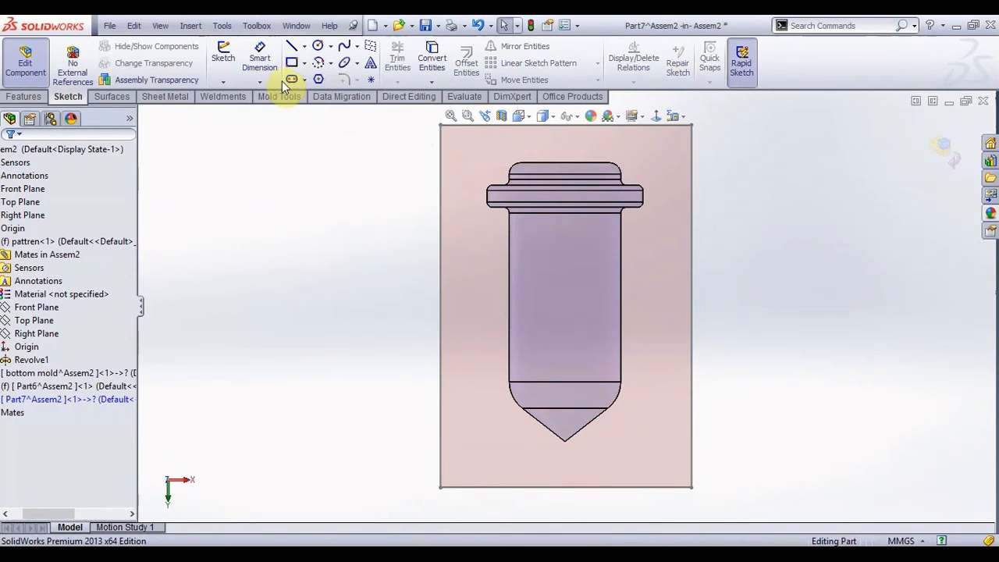
Step: Extrude the rectangle 100 mm as a blind boss on the side opposite the bottom mold
left_click(33, 100)
left_click(217, 78)
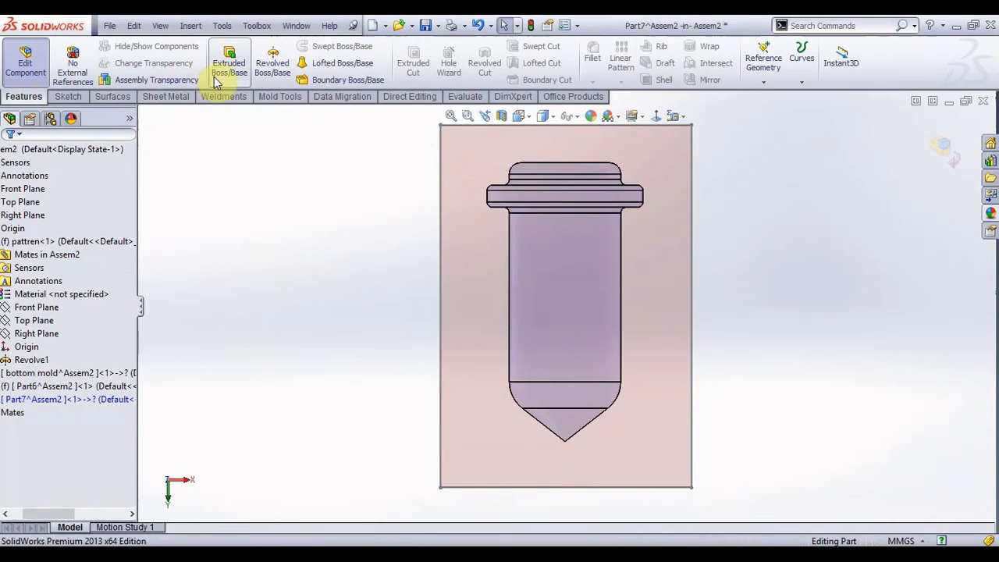
left_click(515, 490)
middle_click_drag(678, 332, 591, 397)
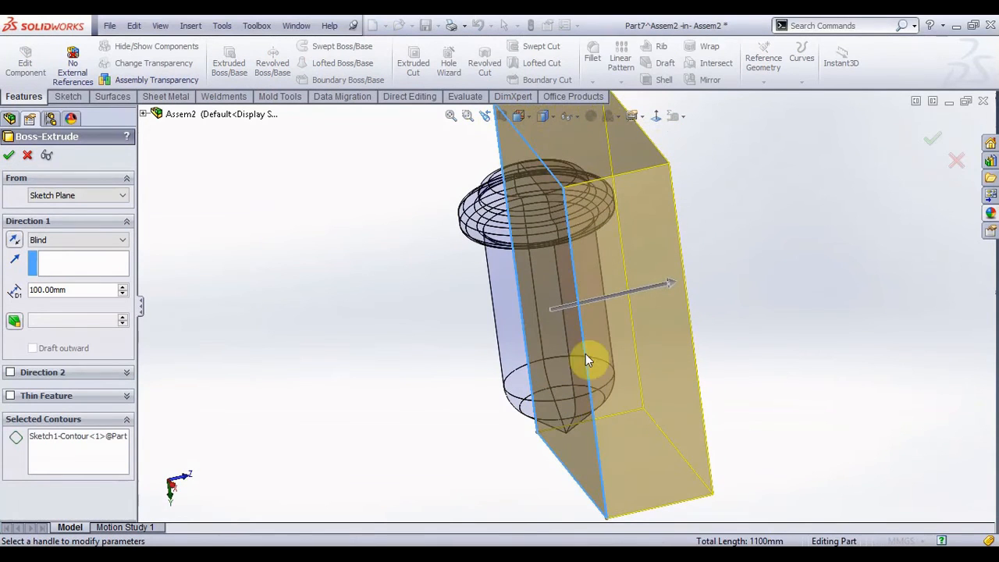
left_click_drag(673, 286, 487, 342)
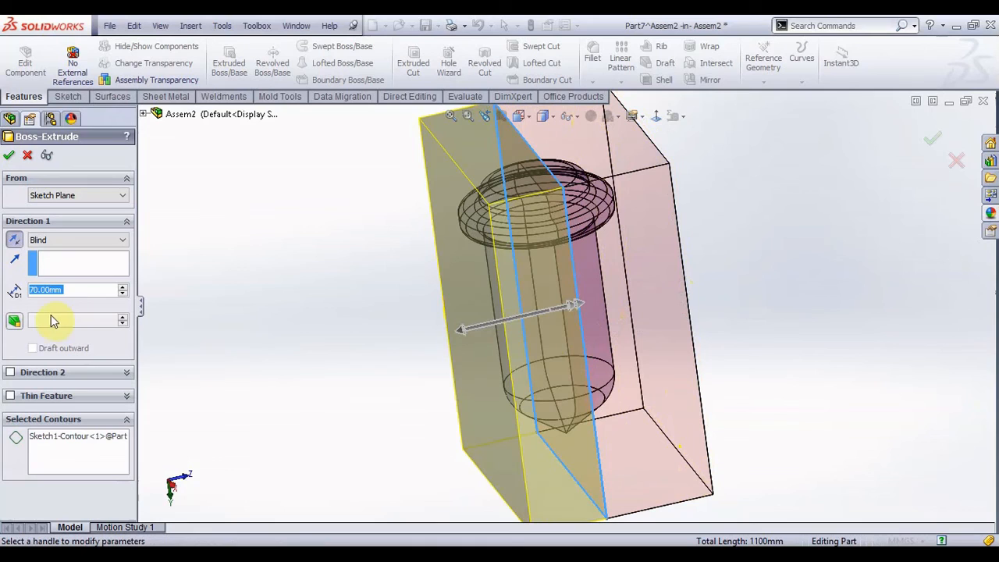
type("100")
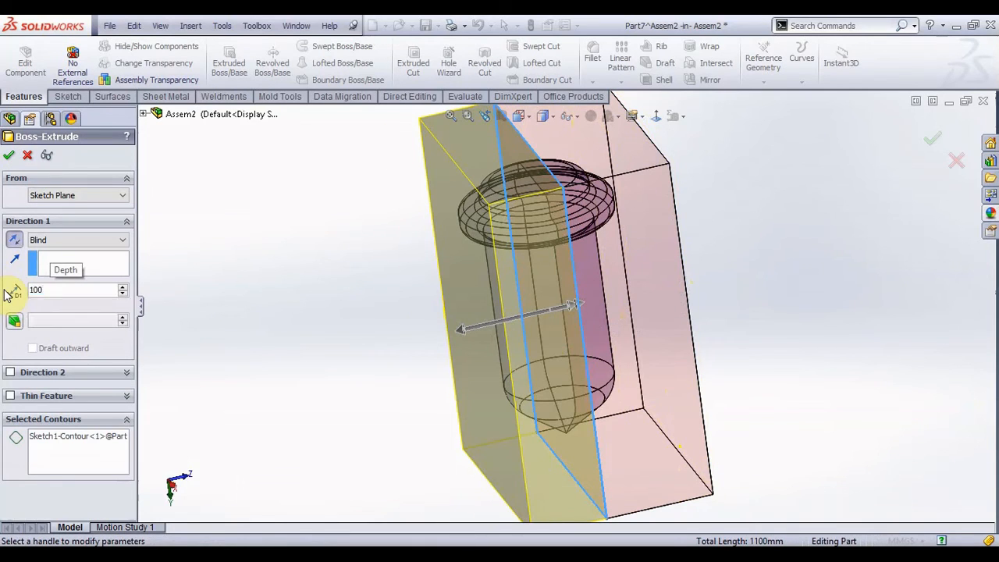
key("Return")
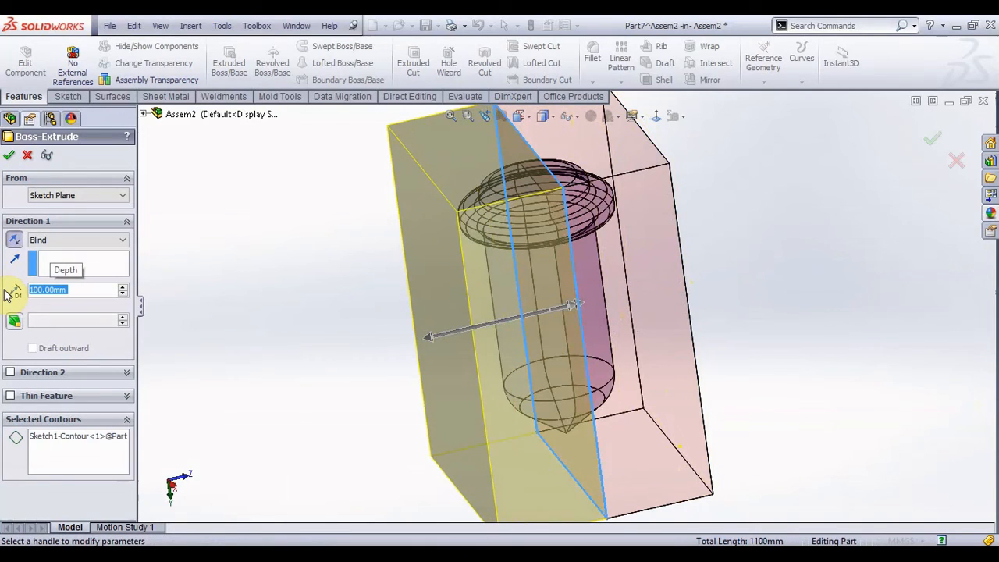
left_click(9, 159)
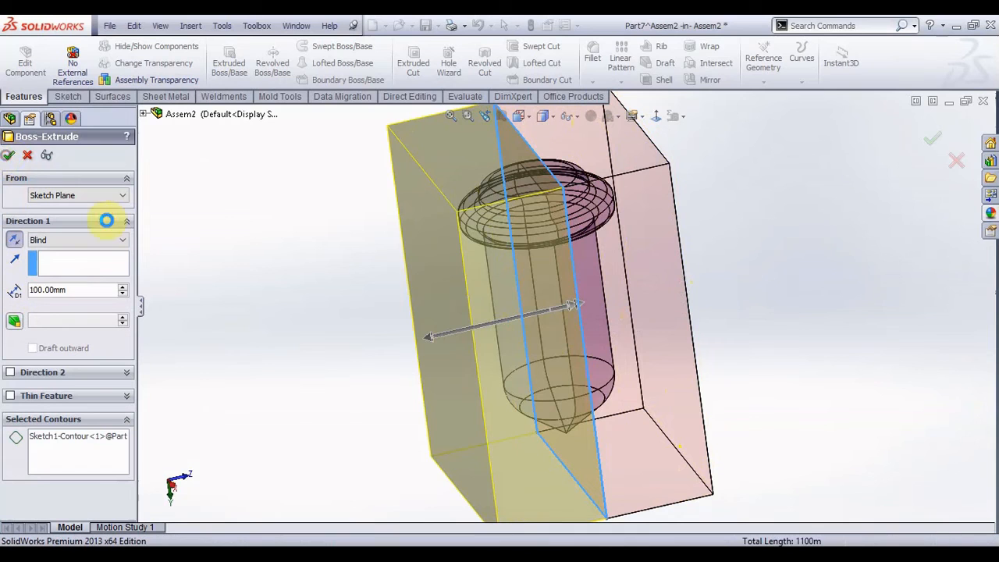
Step: Cut a cavity in the new mold block using the pattren component as design component, with 0% uniform scaling about component origins
scroll(511, 286, "up", 3)
middle_click_drag(511, 285, 565, 261)
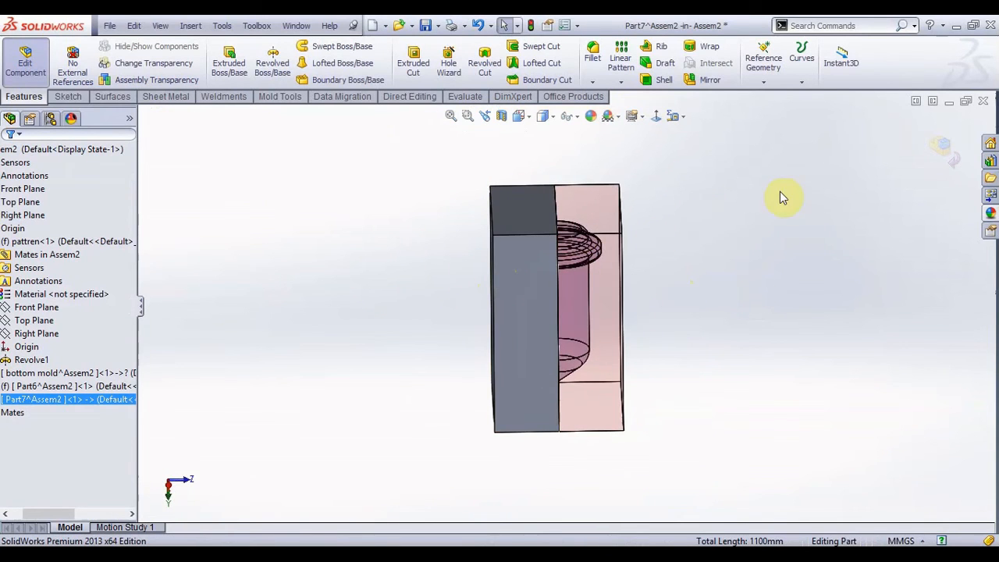
left_click(200, 30)
mouse_move(235, 78)
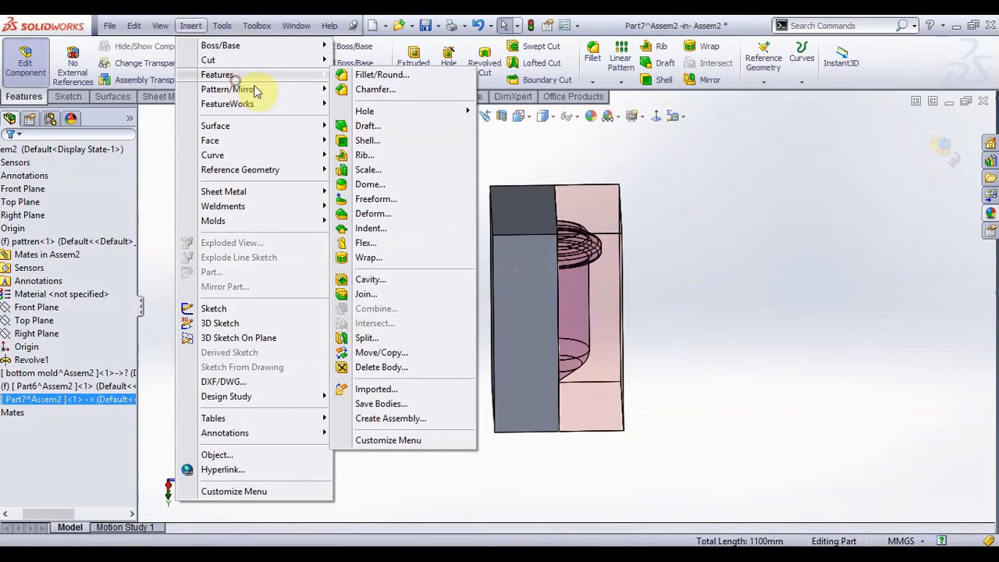
left_click(373, 281)
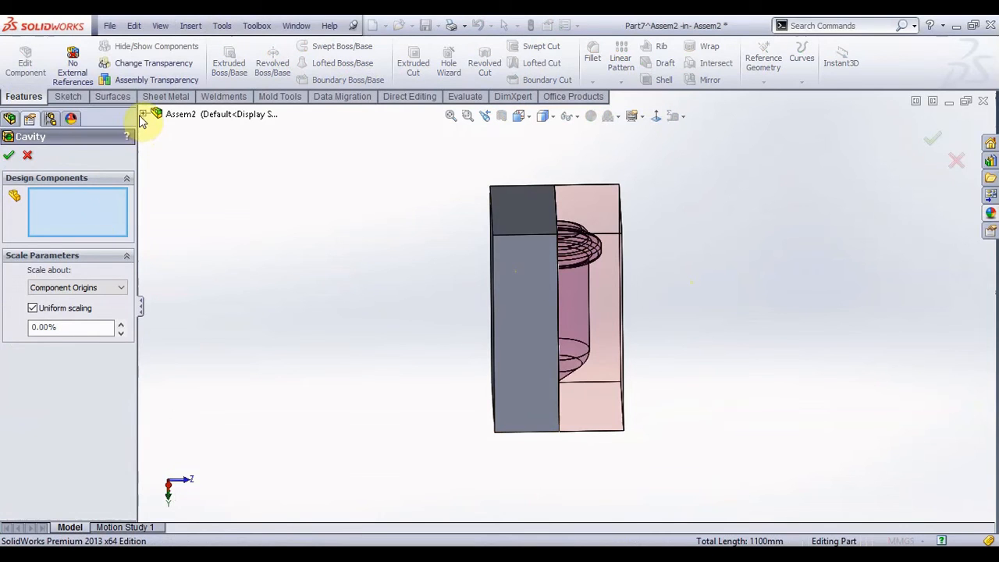
left_click(143, 114)
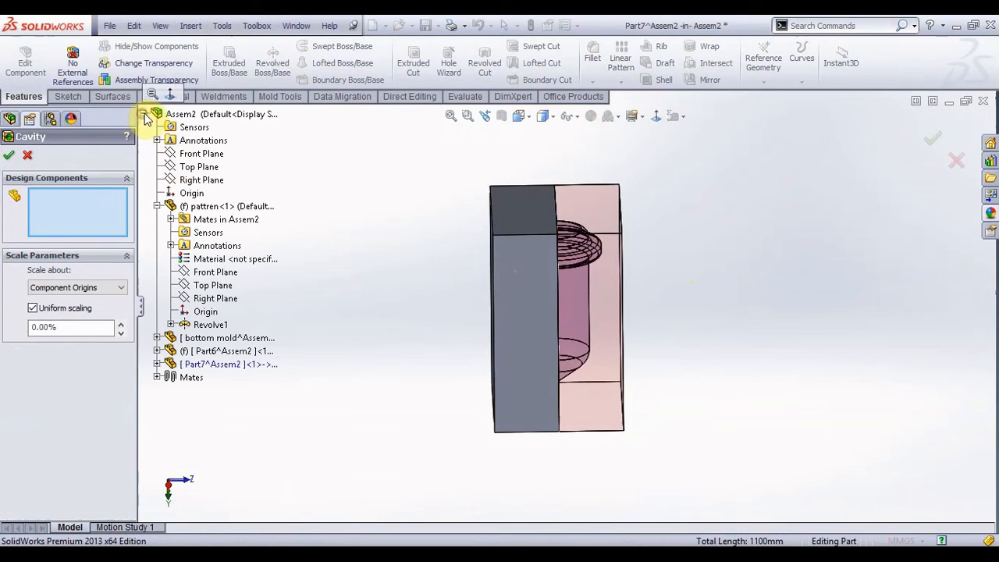
left_click(207, 207)
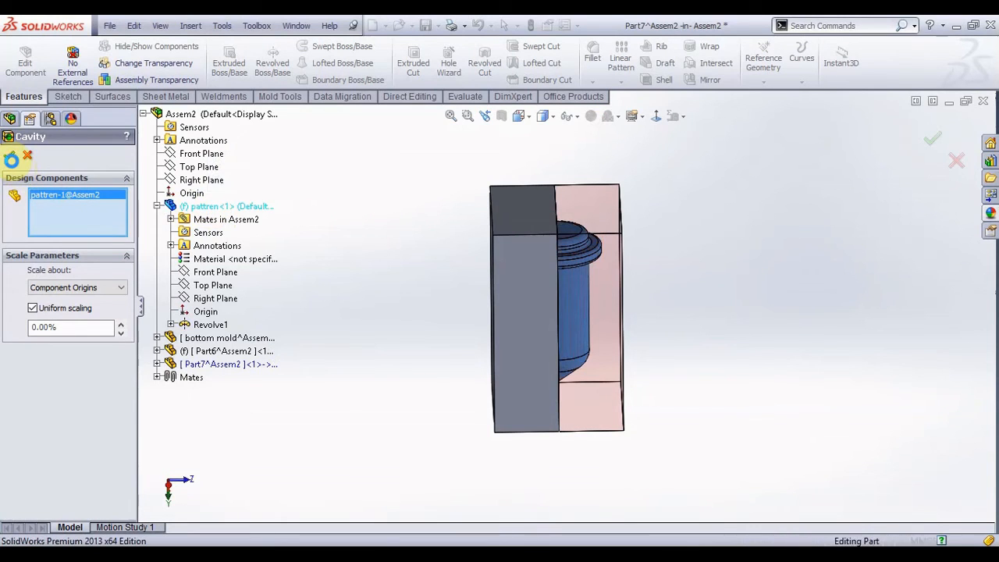
left_click(11, 160)
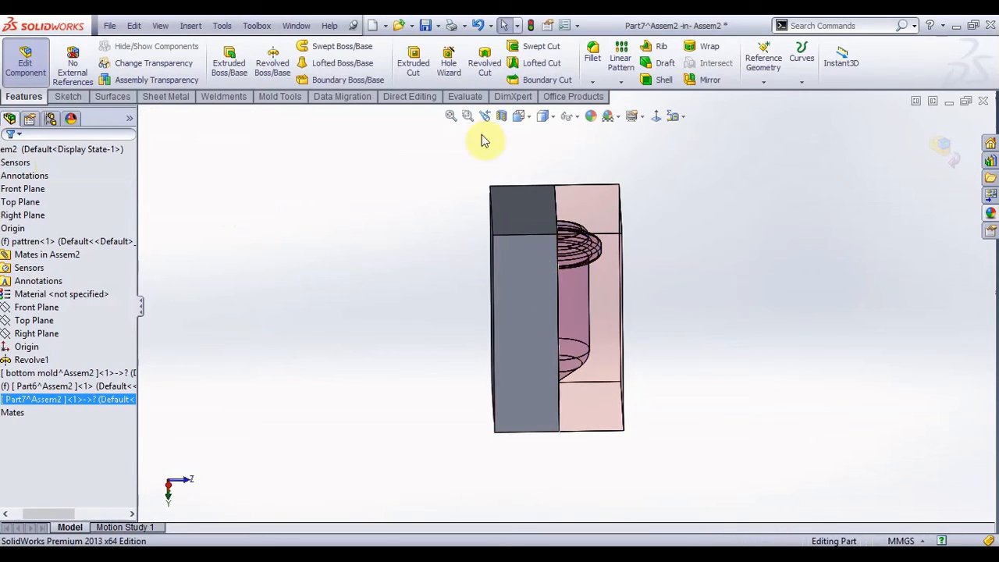
Step: Apply a shiny dark green color to the new part's cavity feature at part document level
left_click(591, 115)
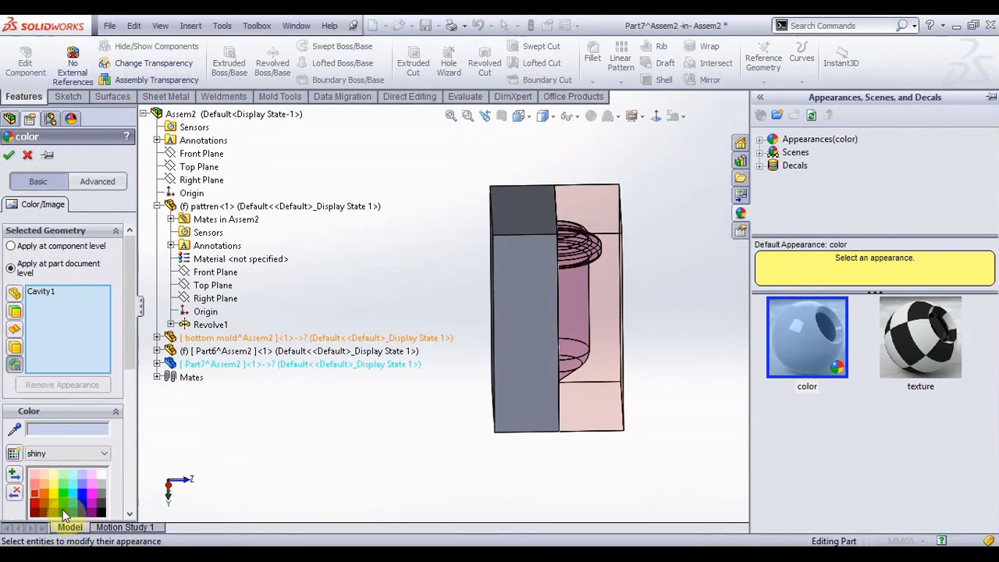
left_click(63, 509)
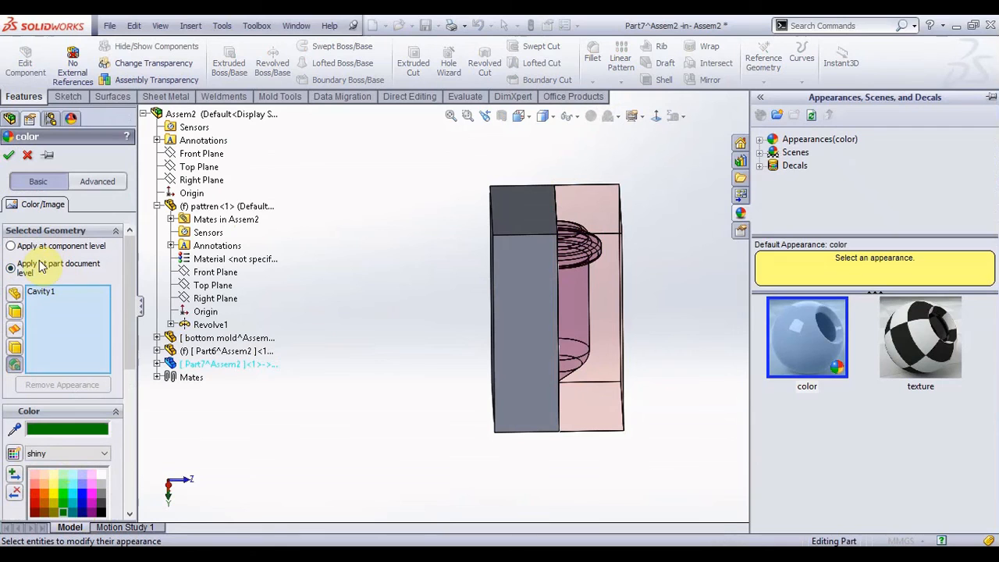
left_click(8, 157)
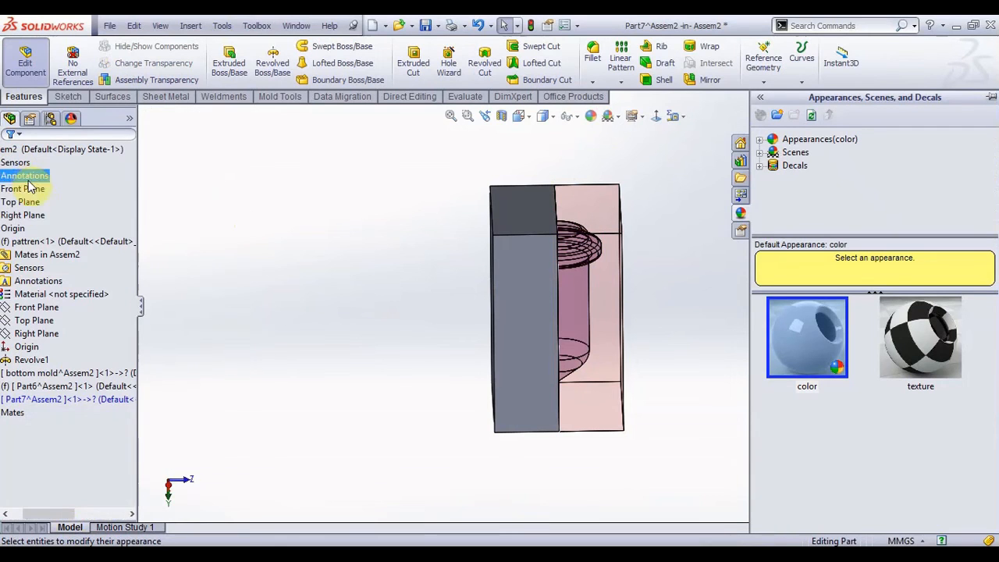
left_click(528, 296)
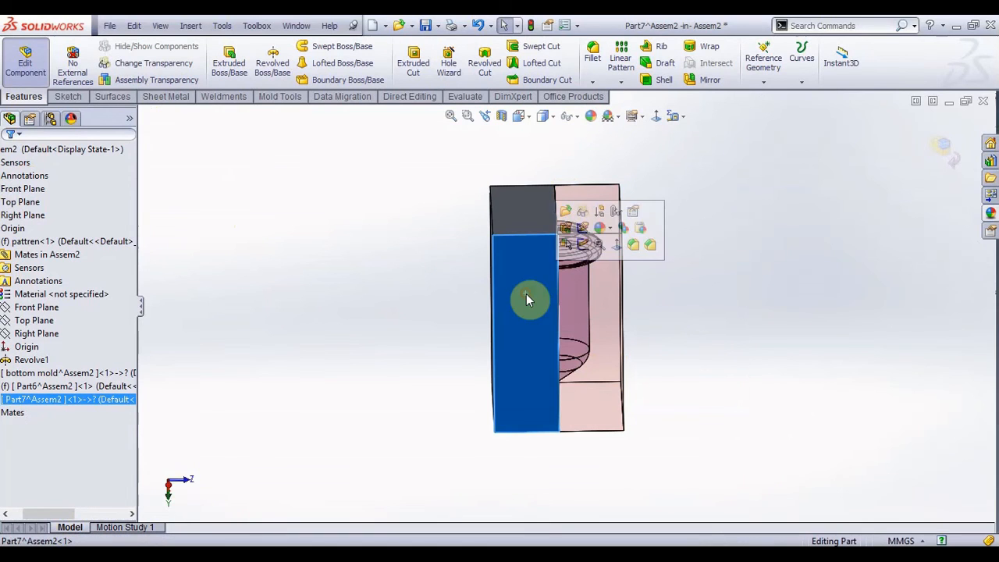
left_click(232, 384)
left_click(83, 402)
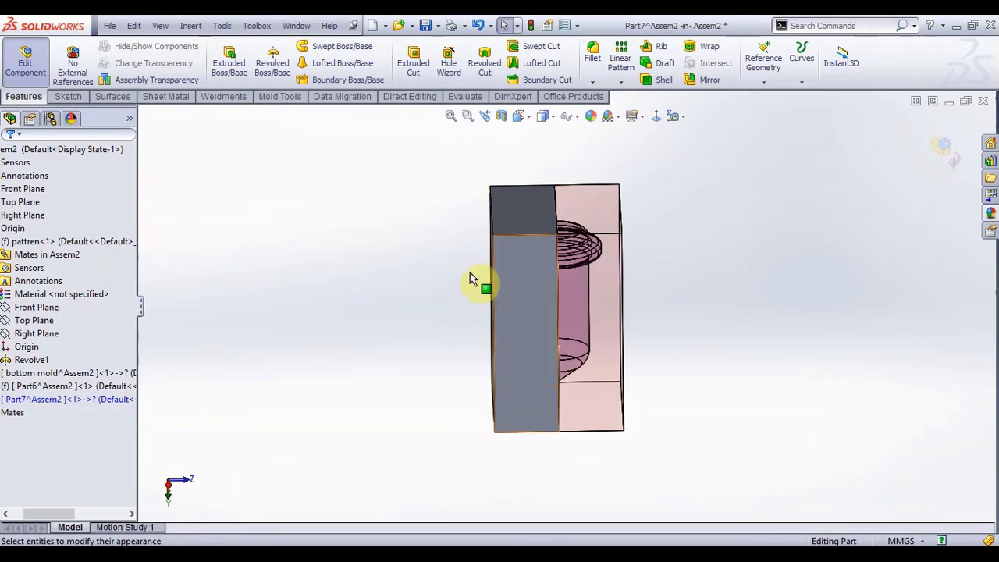
Step: Delete the unused Part6 component from the assembly
right_click(45, 386)
left_click(90, 468)
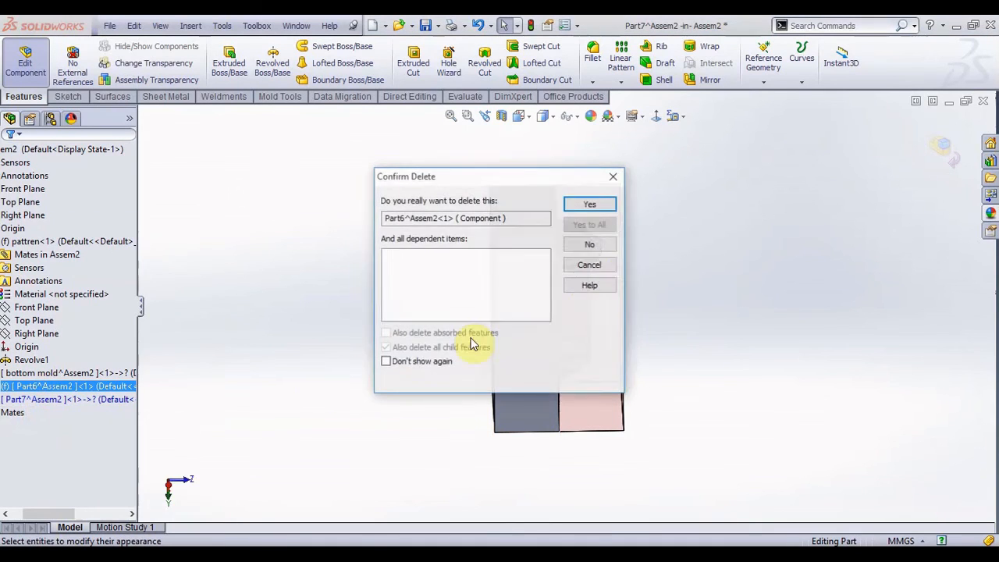
left_click(606, 208)
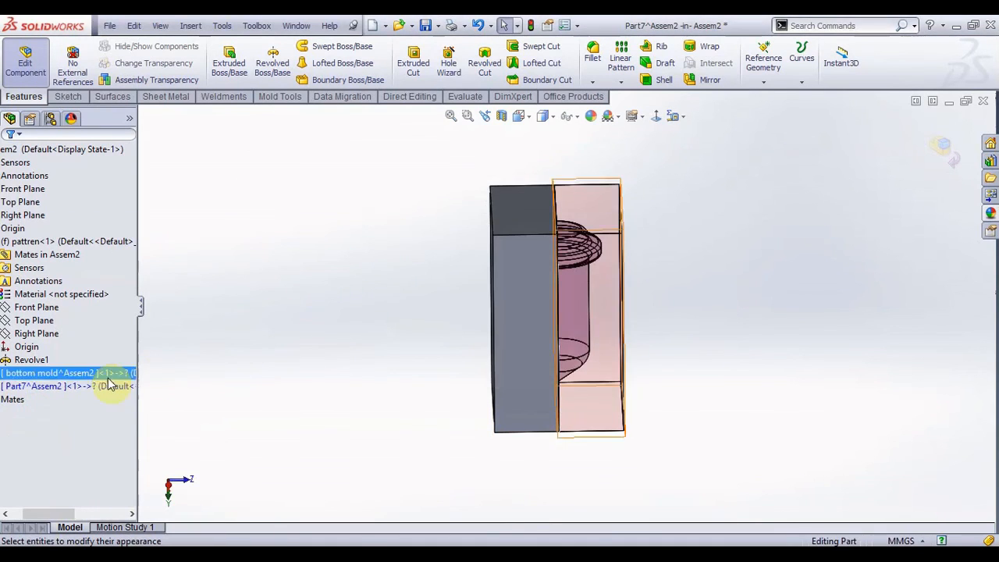
Step: Apply a shiny dark green color to the entire Part7 component at part document level and return to editing the assembly
right_click(37, 386)
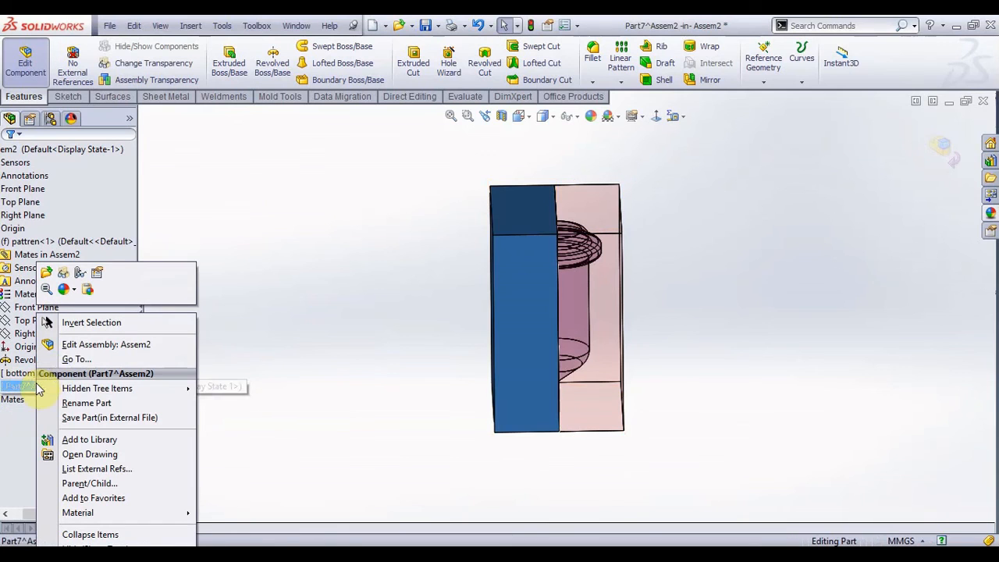
left_click(63, 290)
left_click(94, 320)
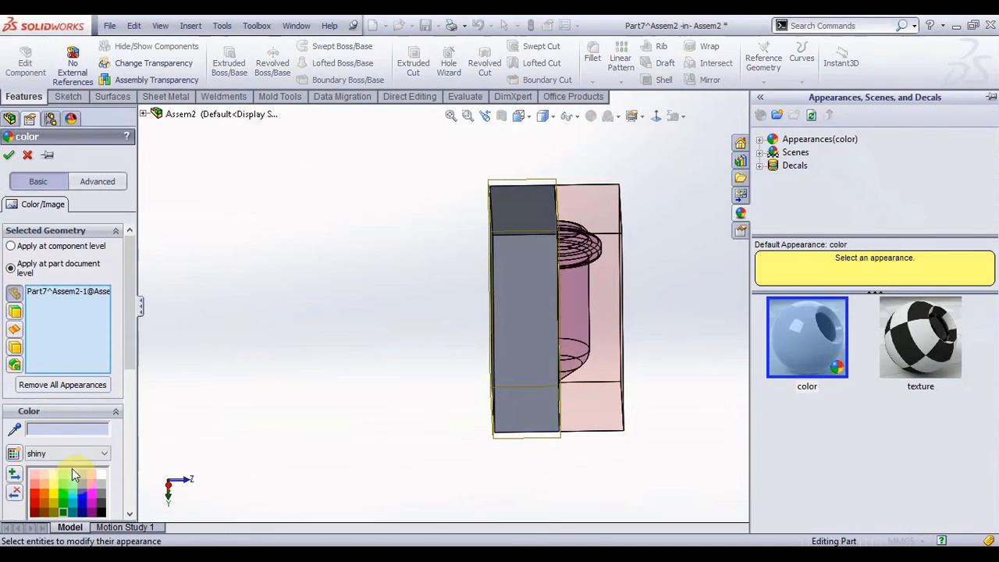
left_click(66, 509)
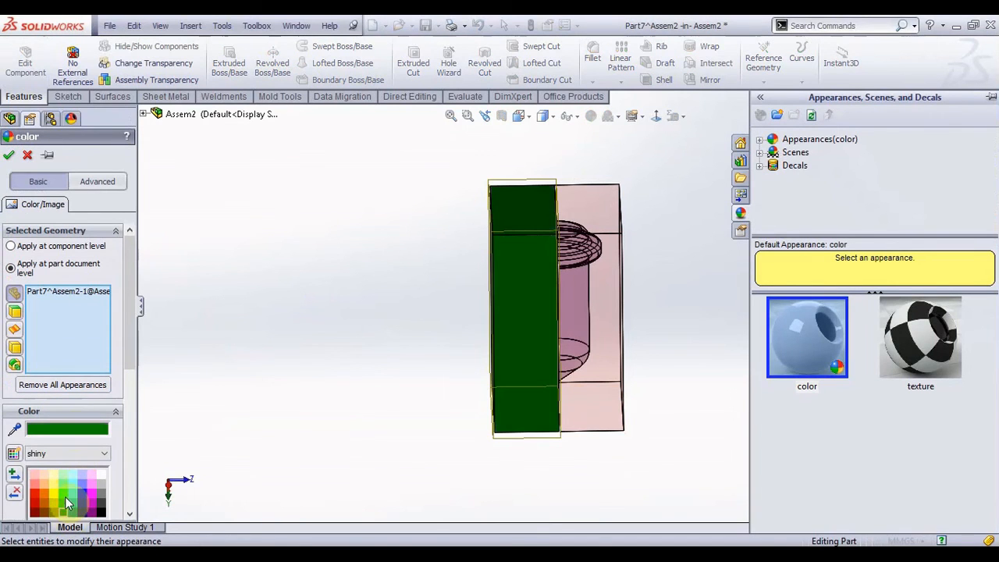
left_click(9, 157)
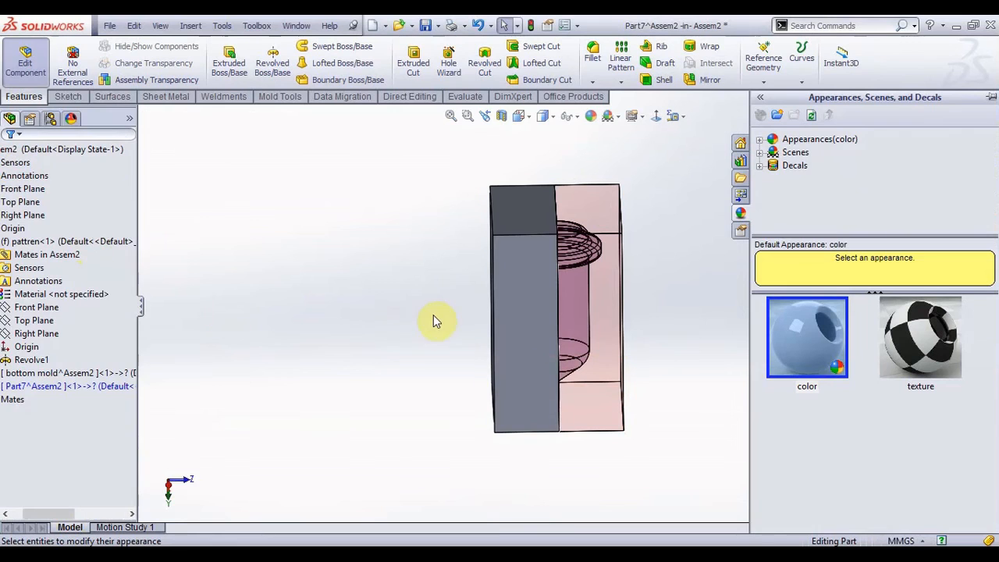
left_click(396, 305)
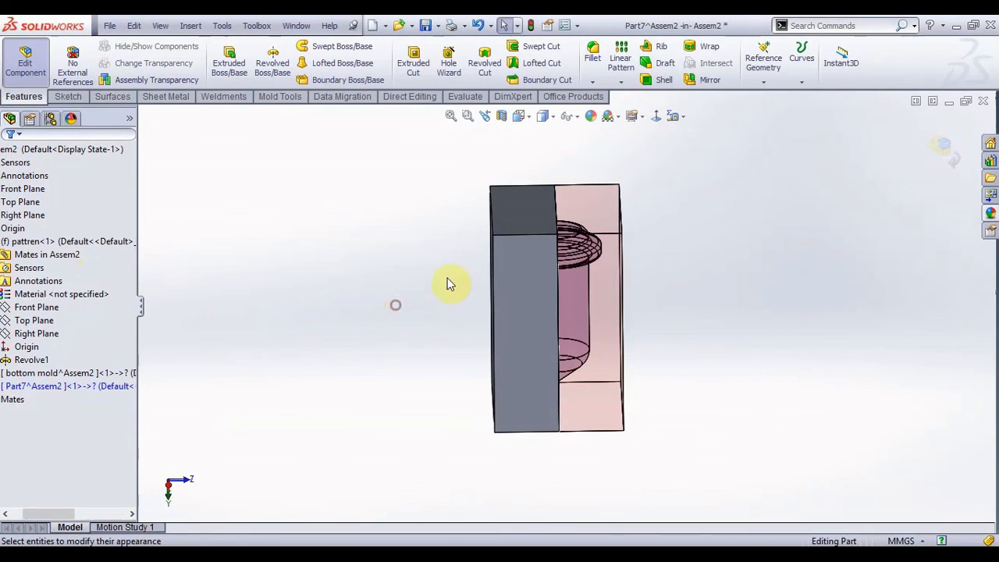
left_click(943, 148)
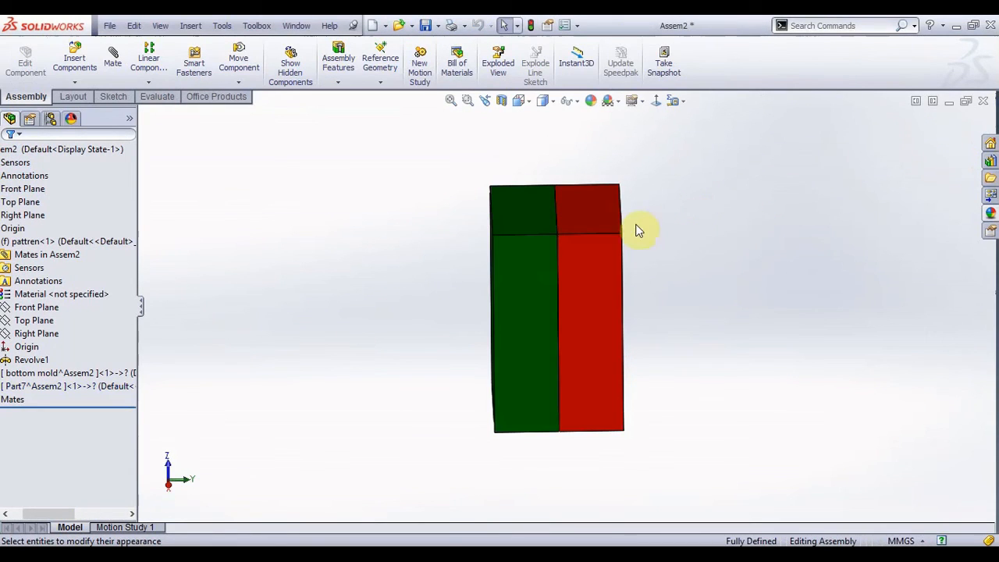
Step: Rename the green mold component as "toop mold"
right_click(87, 386)
left_click(138, 295)
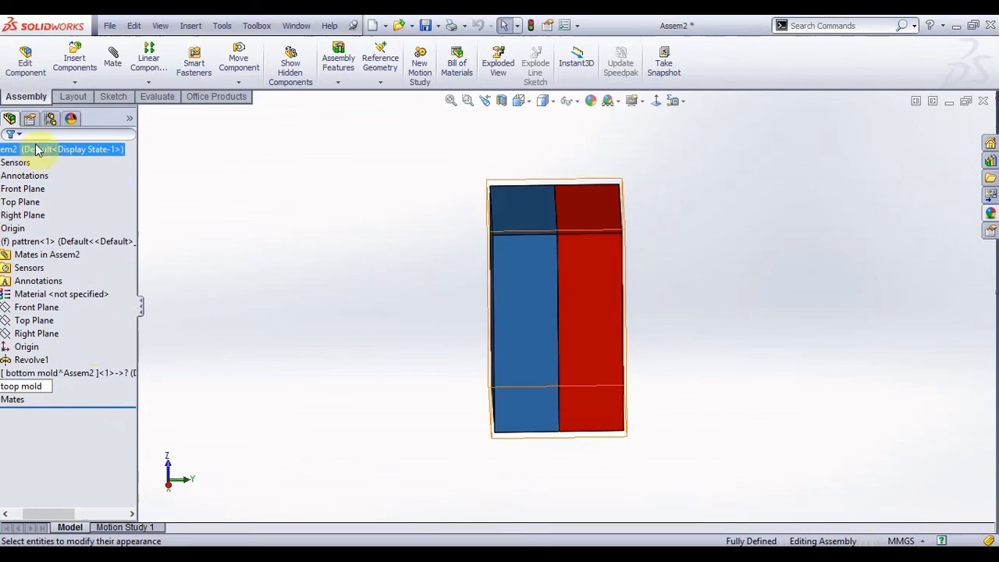
left_click(415, 194)
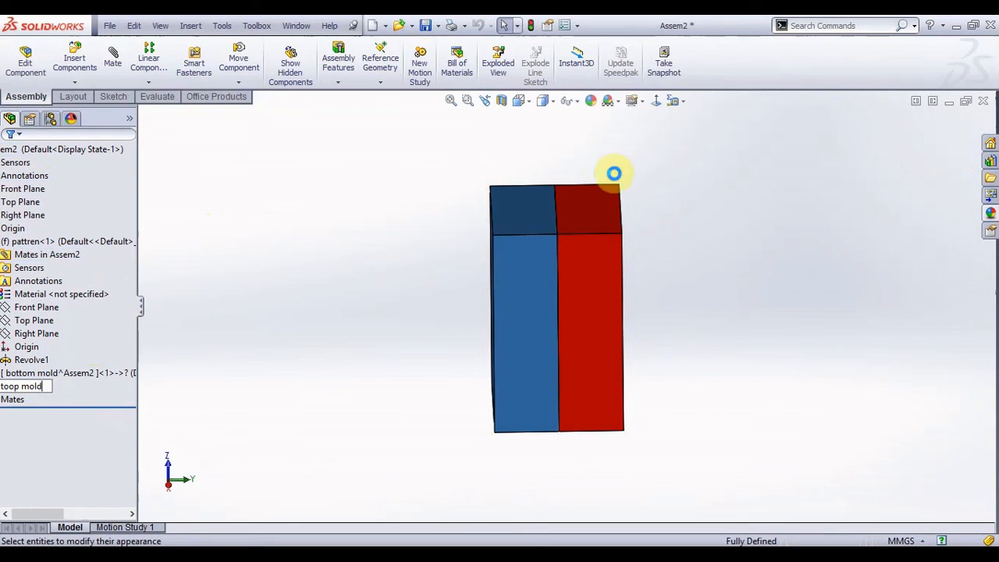
Step: In an isometric view, explode the assembly by moving the toop mold down and the bottom mold up, away from the pattern
left_click(526, 108)
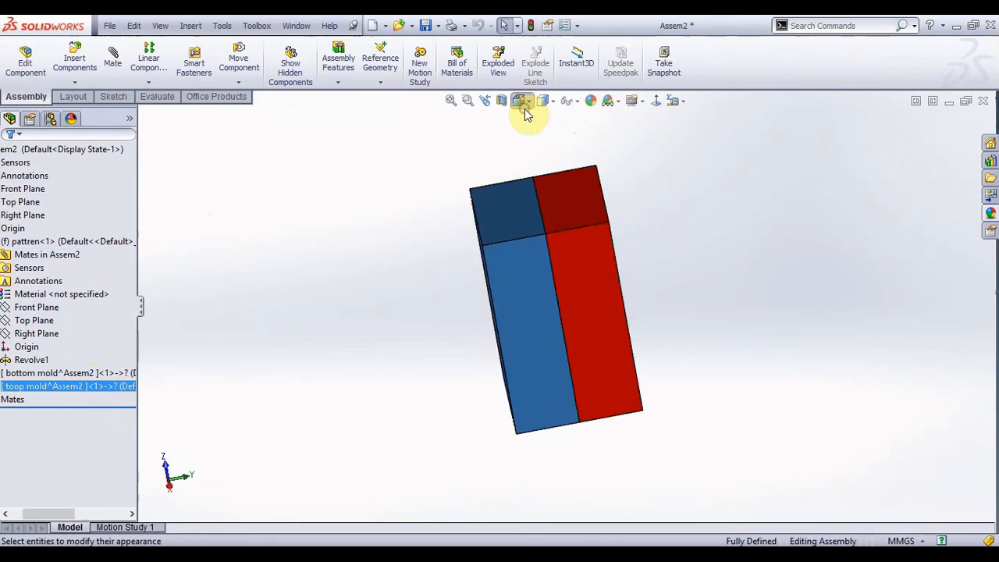
mouse_move(536, 107)
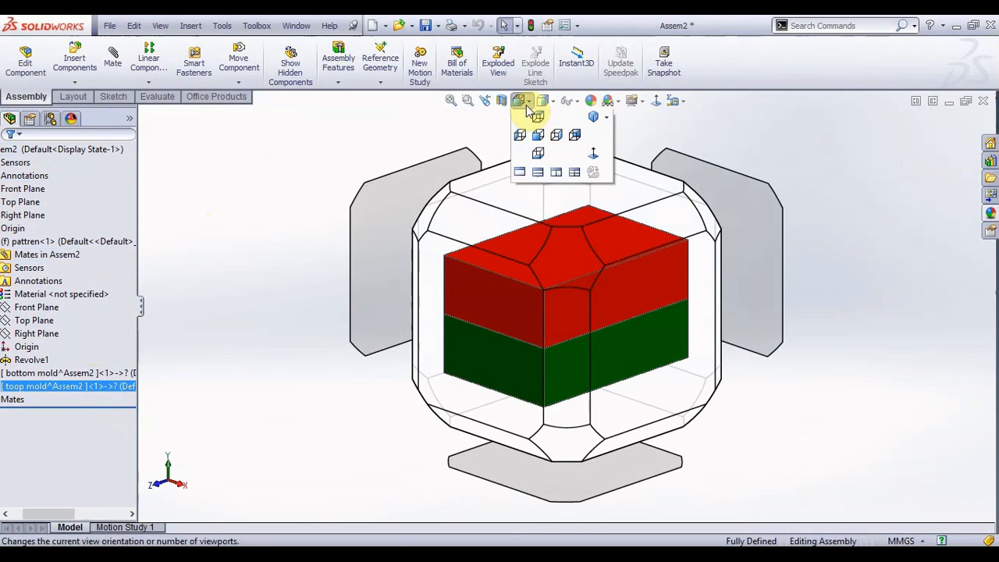
left_click(591, 142)
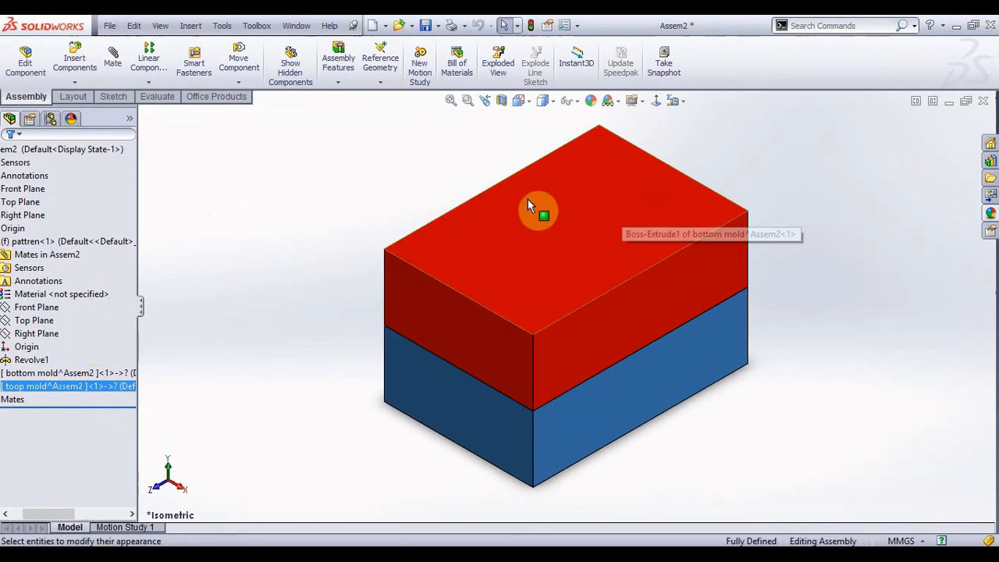
scroll(462, 189, "up", 2)
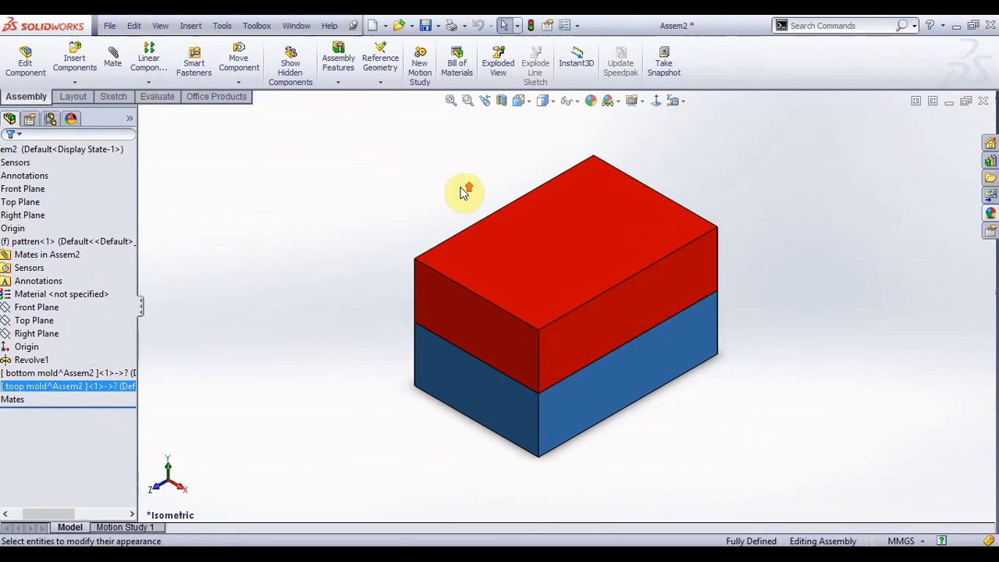
left_click(497, 64)
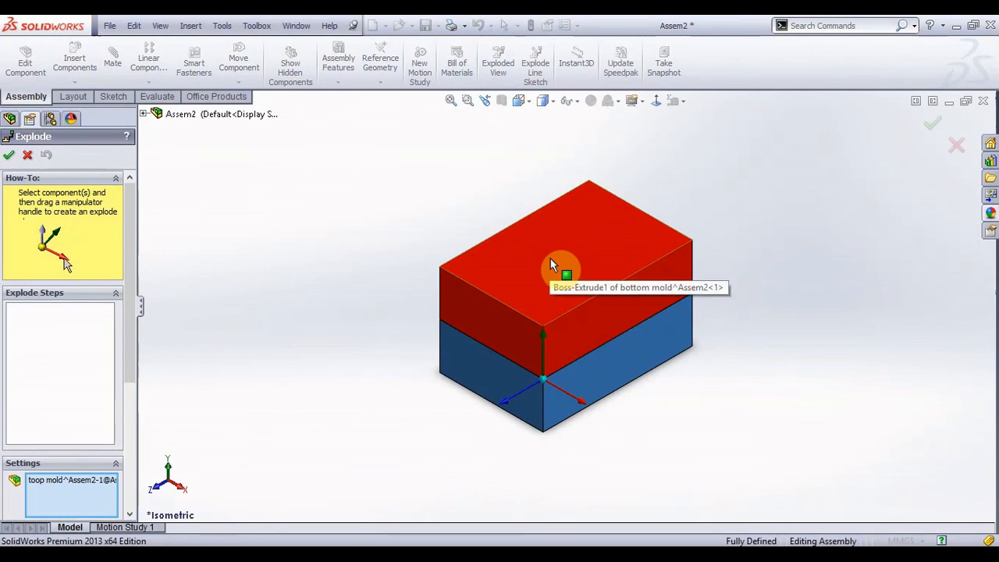
left_click_drag(544, 352, 536, 445)
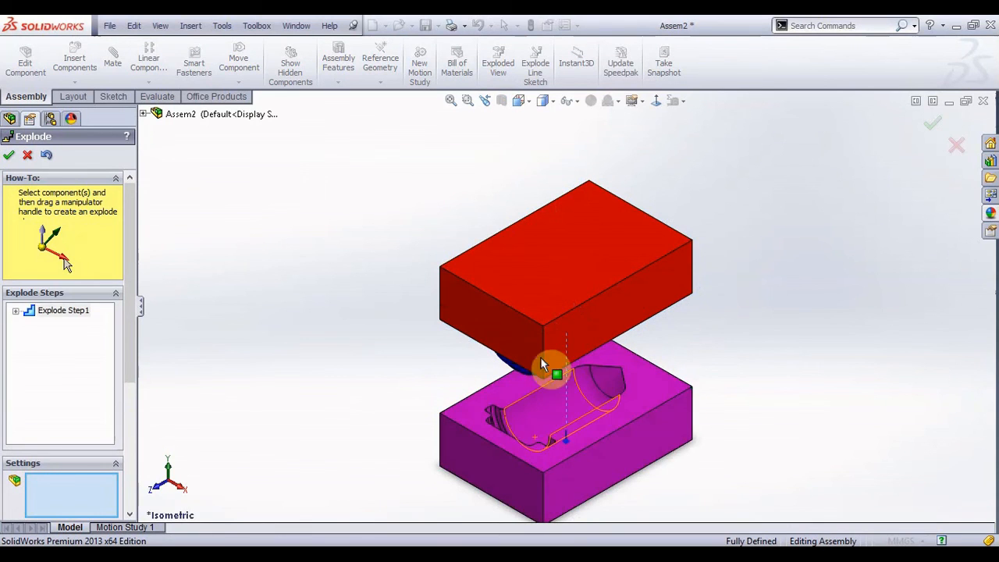
left_click(550, 325)
left_click_drag(543, 311, 536, 202)
Step: Examine the pattern and the cavities in both mold halves from several angles in the exploded assembly
scroll(704, 330, "down", 5)
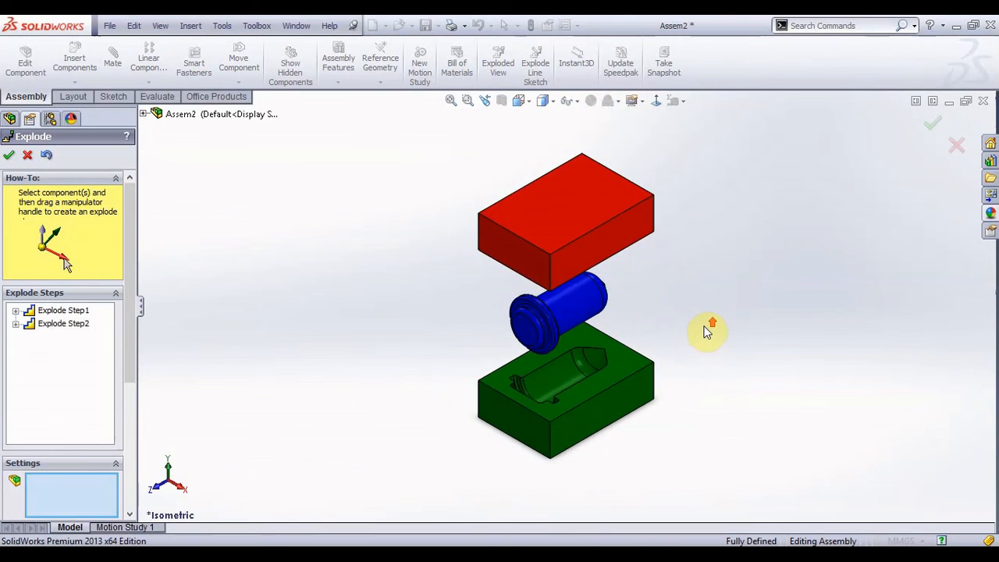
middle_click_drag(710, 330, 718, 281)
scroll(624, 316, "up", 5)
middle_click_drag(610, 312, 479, 378)
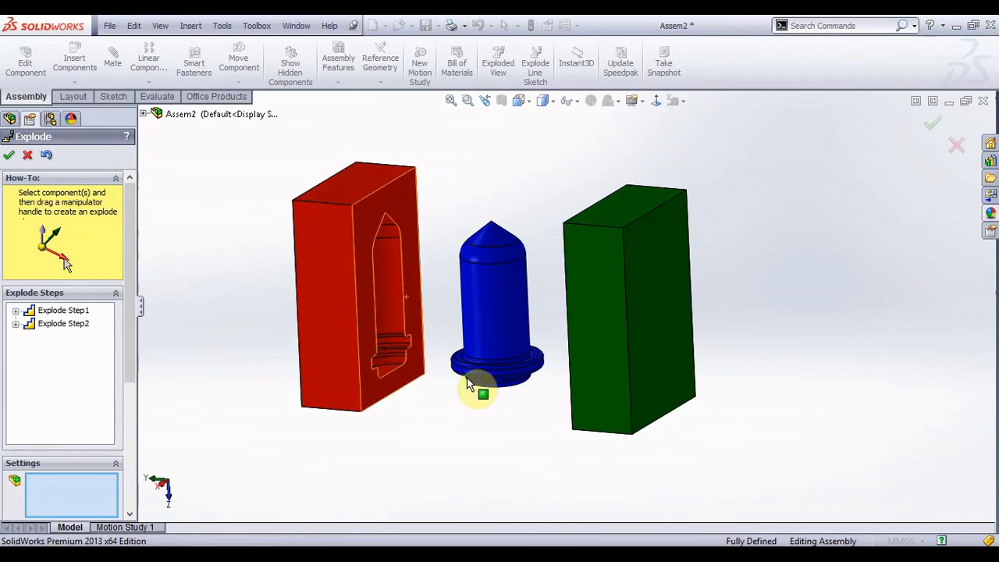
scroll(446, 362, "up", 3)
scroll(466, 336, "down", 1)
scroll(468, 336, "down", 5)
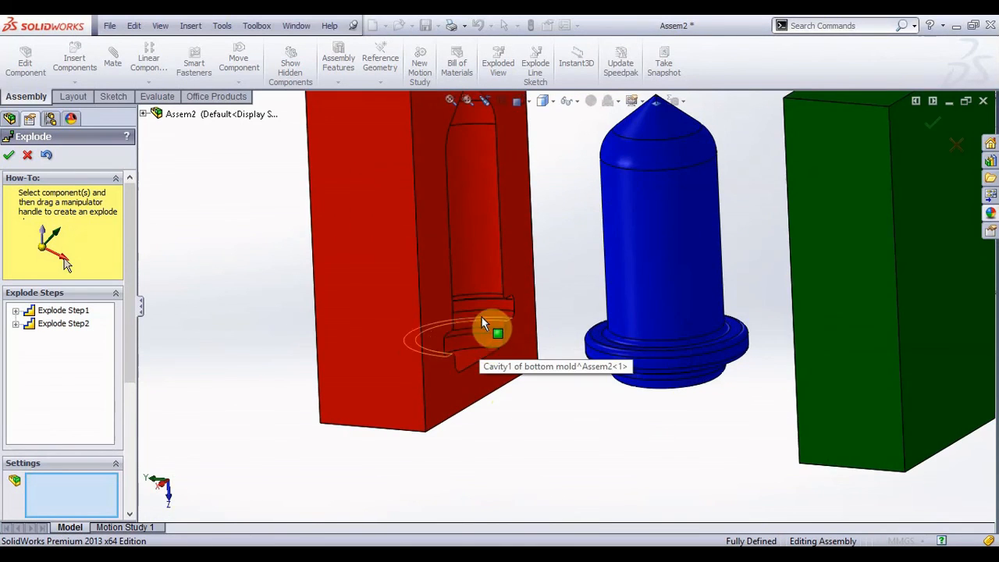
scroll(470, 249, "up", 5)
middle_click_drag(475, 258, 711, 314)
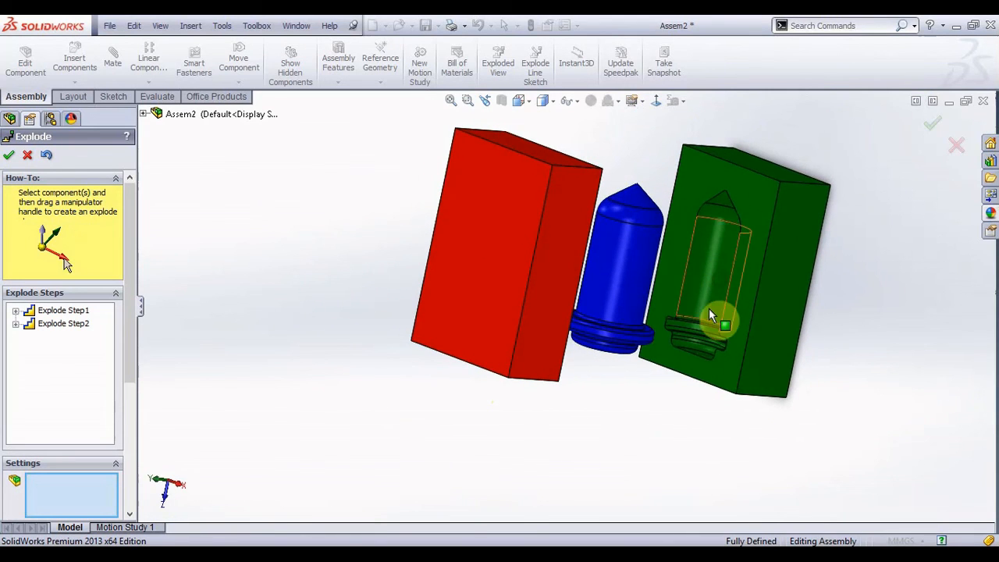